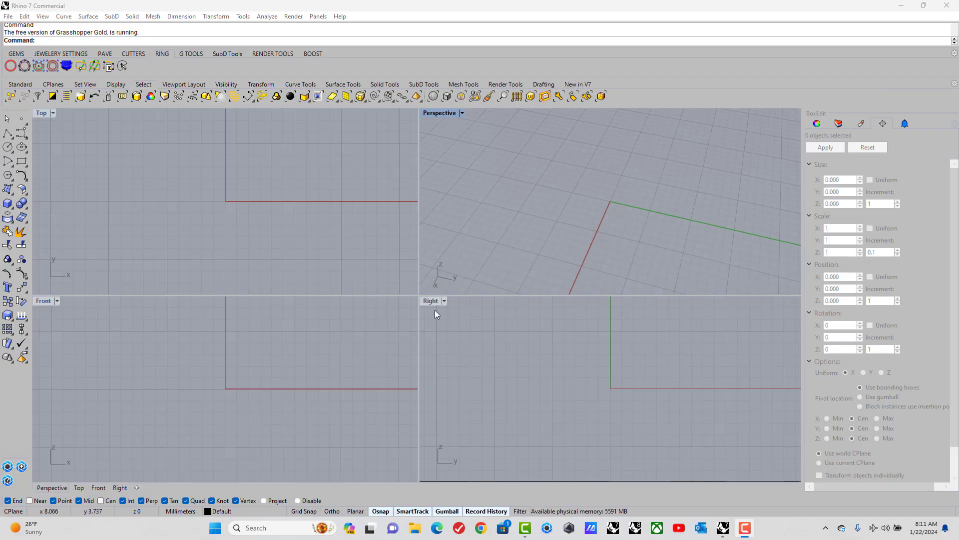
- Maximize the Right view, draw a 2 × 2 mm square with one corner at the origin, and select it
double_click(424, 300)
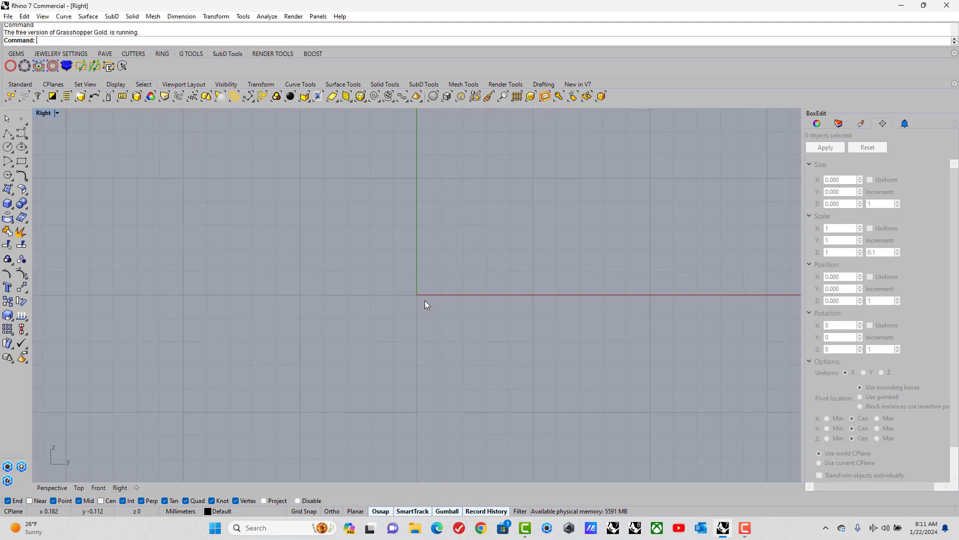
click(27, 166)
click(64, 167)
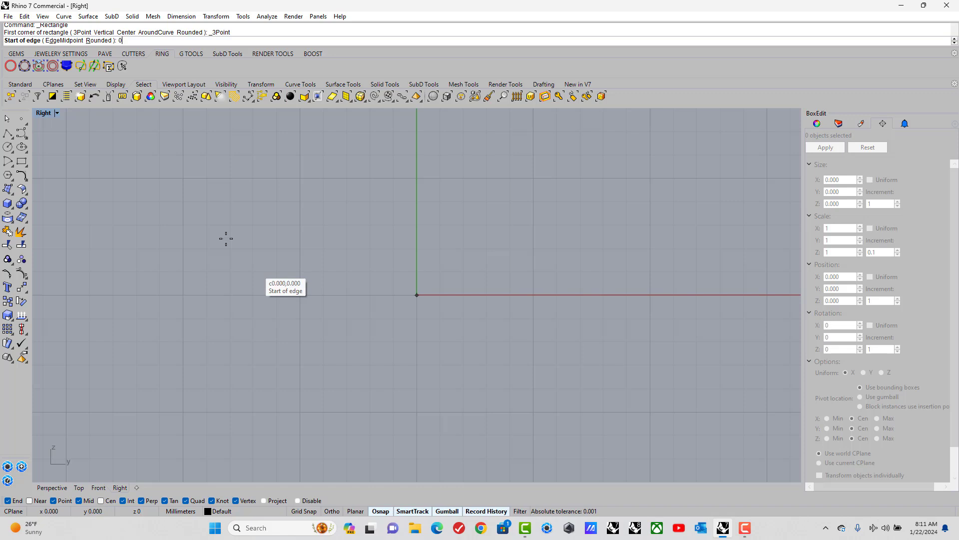
text(0)
key(Return)
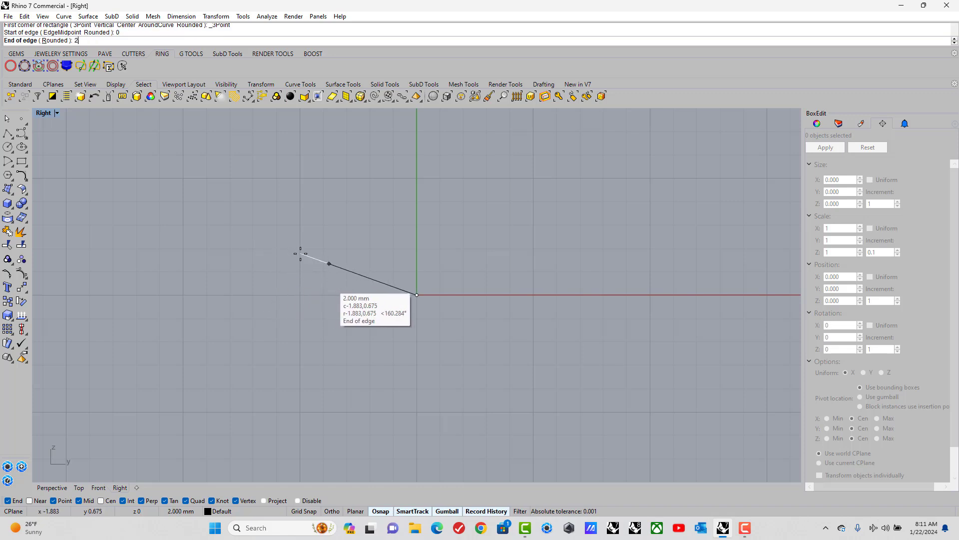
text(2)
key(Return)
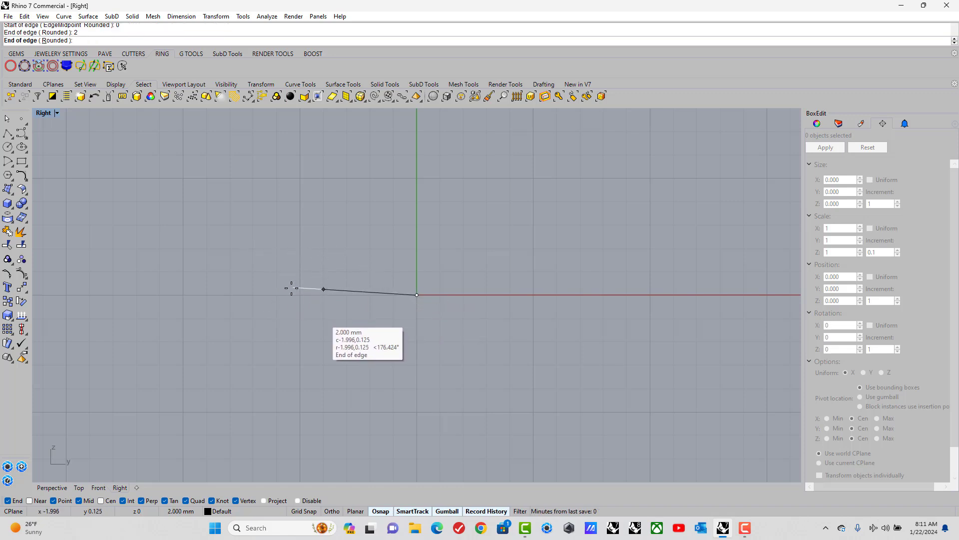
click(276, 290)
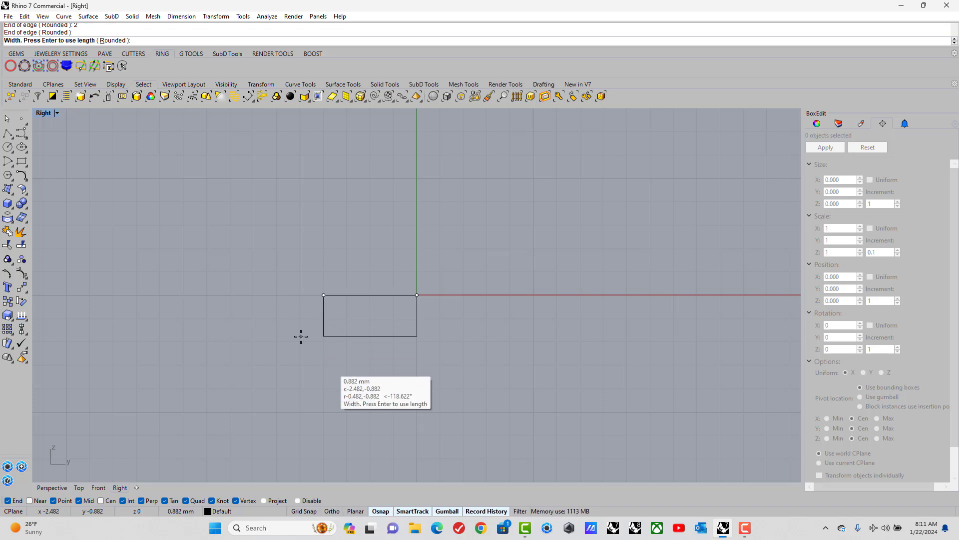
text(2)
key(Return)
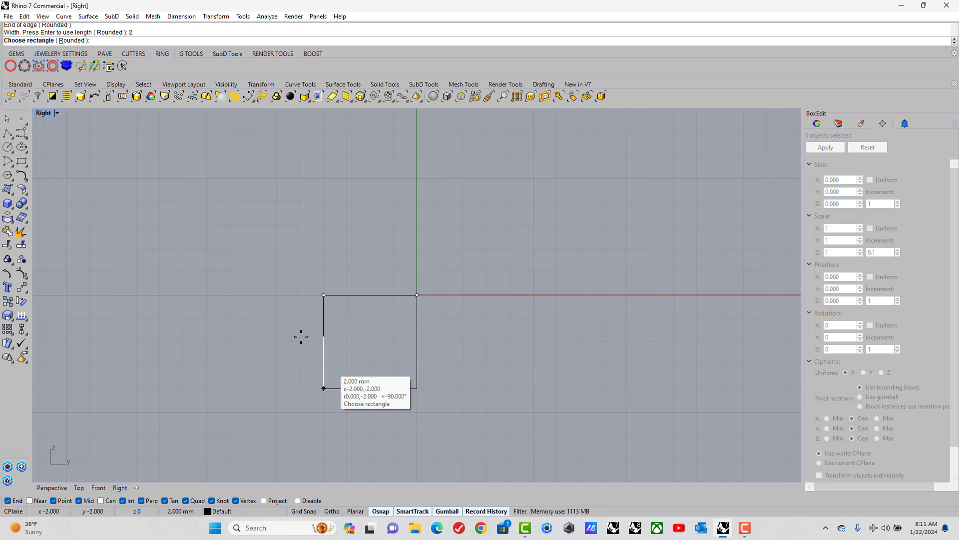
click(300, 337)
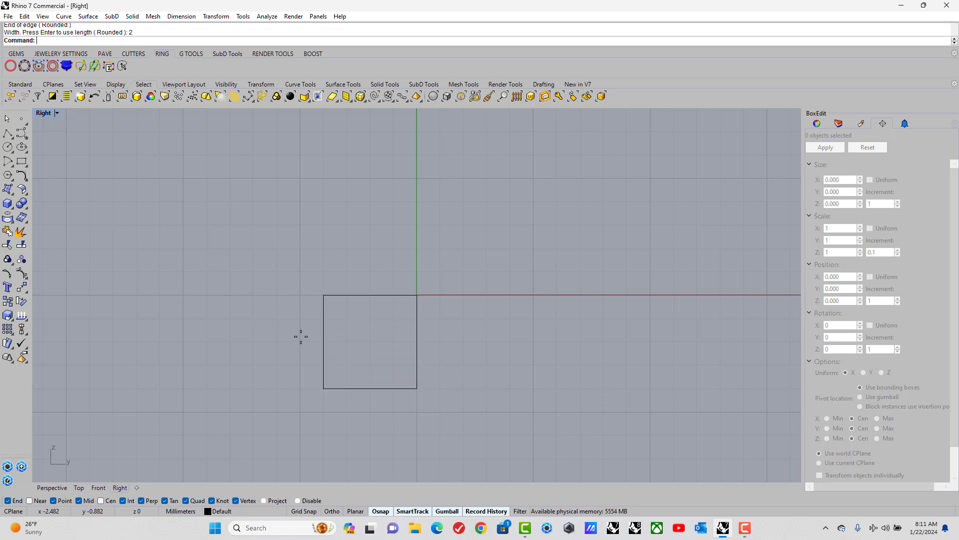
click(324, 320)
- Move the square 0.5 mm left and raise it above the horizontal axis
click(407, 341)
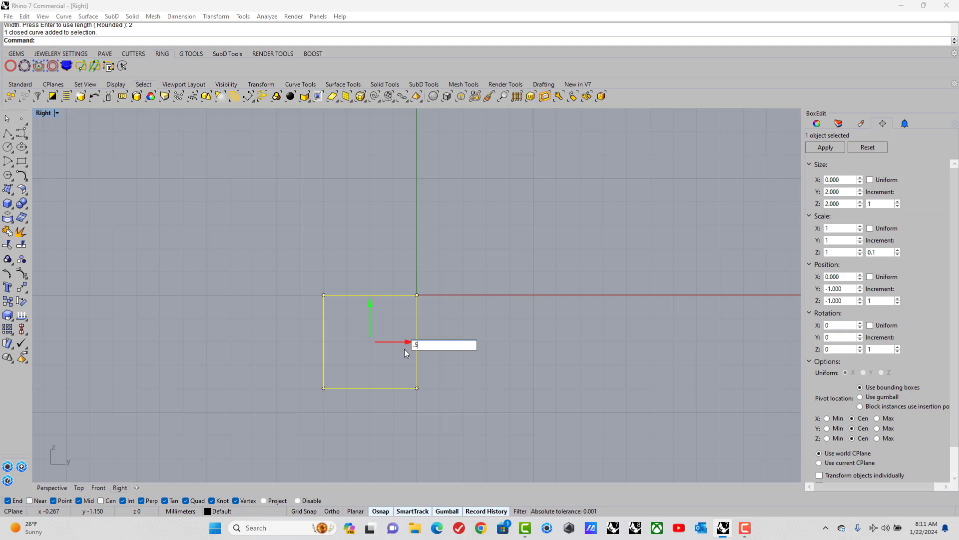
drag(428, 345, 405, 347)
text(-1.5)
key(Return)
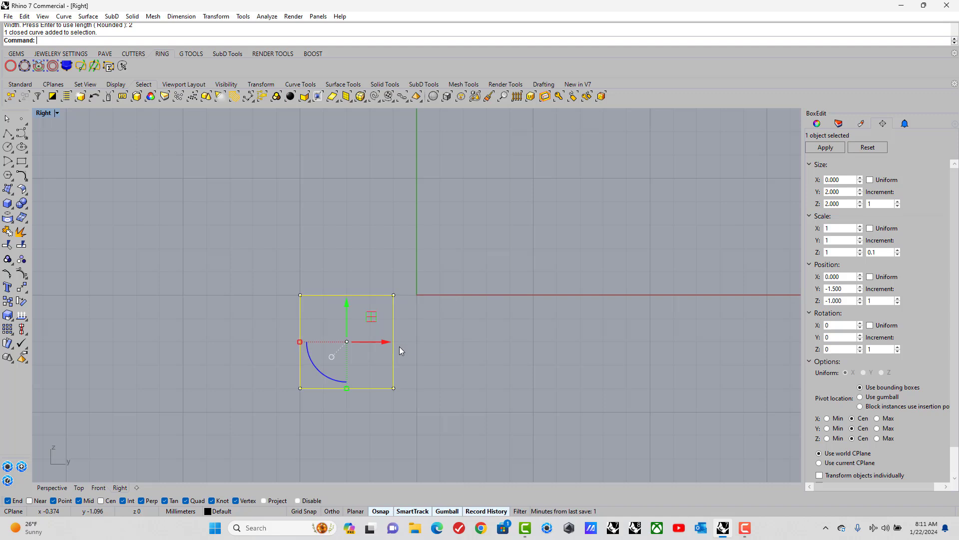
drag(350, 309, 343, 220)
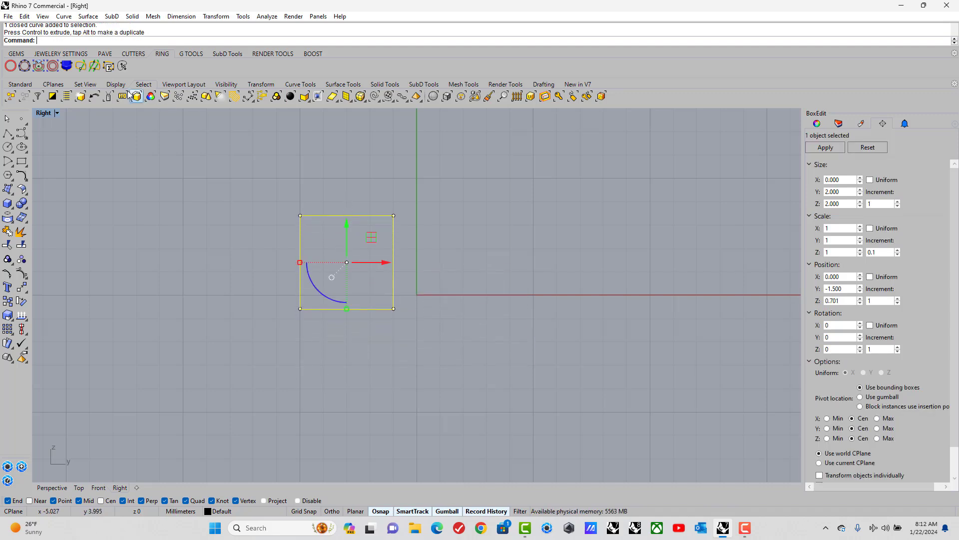
- Mirror a copy of the square across the vertical Y axis
click(216, 16)
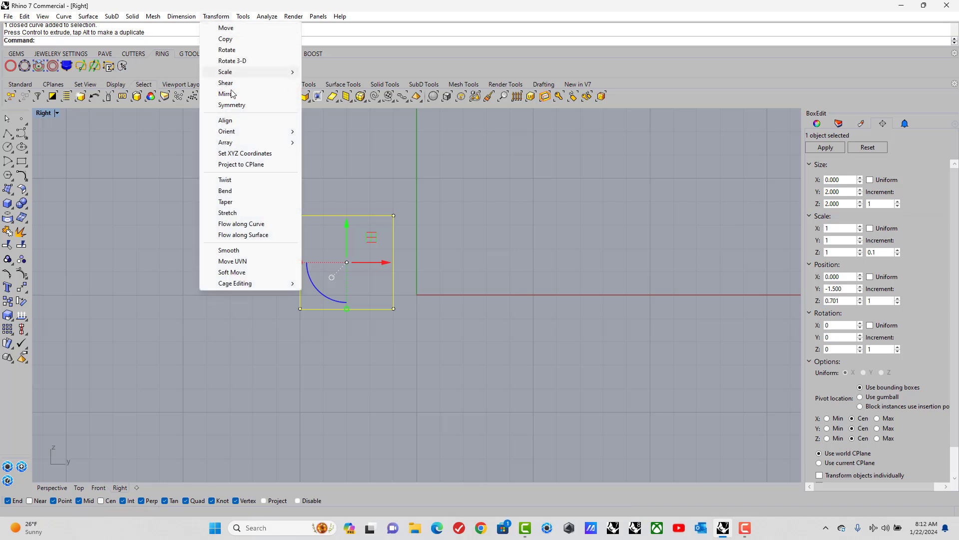
click(227, 94)
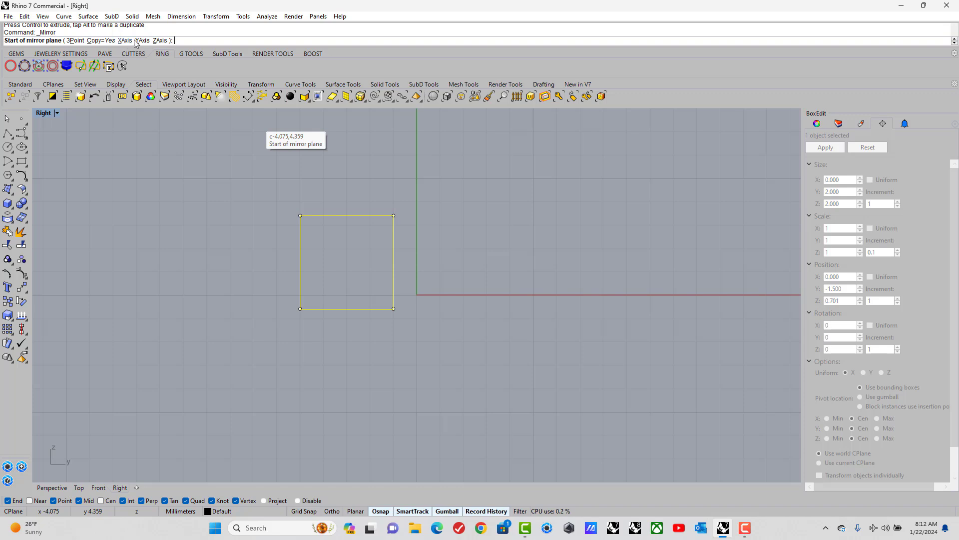
click(141, 40)
click(279, 159)
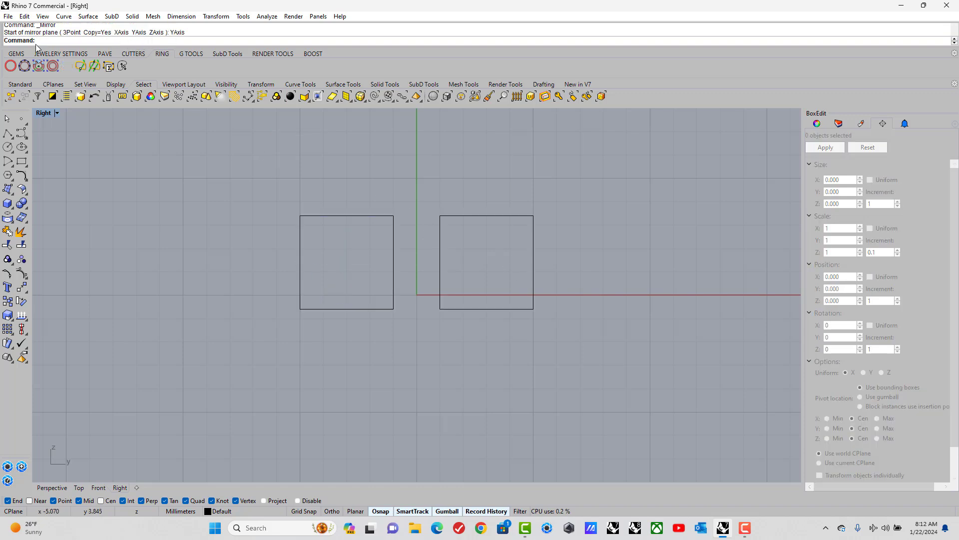
- Dimension the 1.00 mm gap between the two squares, then delete the dimension
click(17, 87)
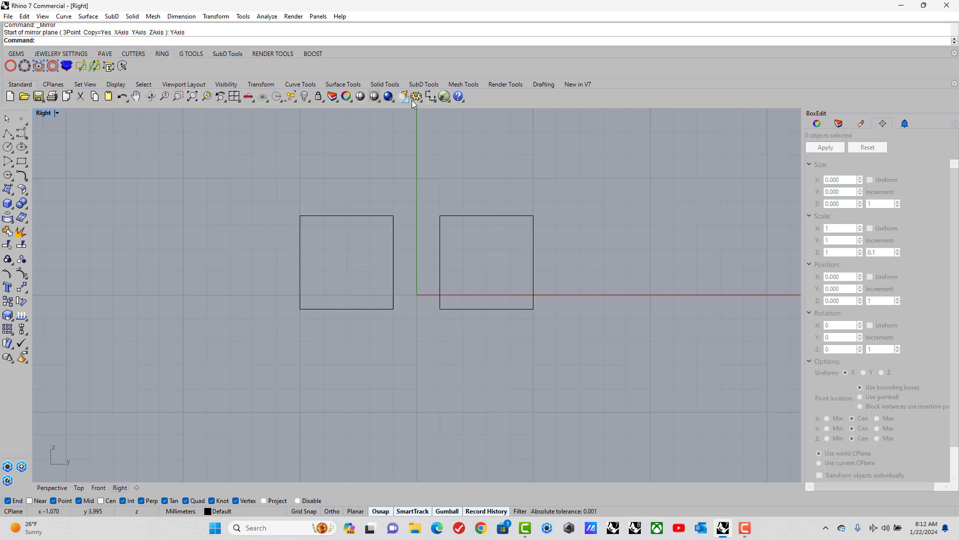
click(433, 100)
click(394, 216)
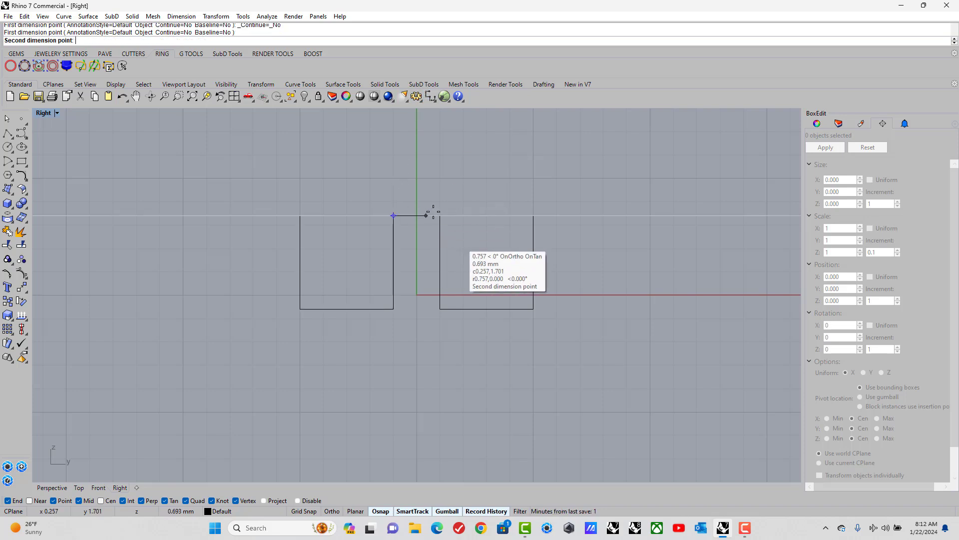
click(439, 215)
click(431, 181)
scroll(379, 164, down, 2)
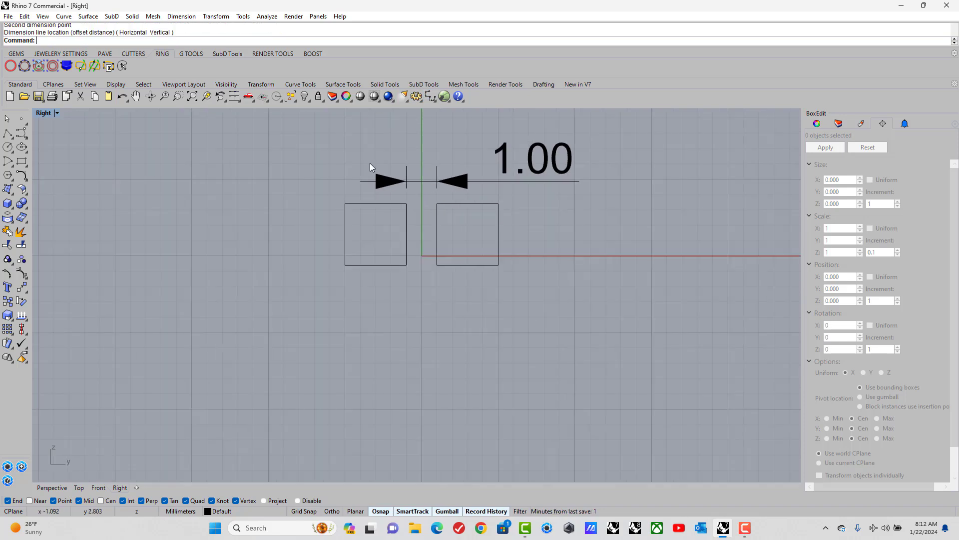
drag(324, 121, 597, 200)
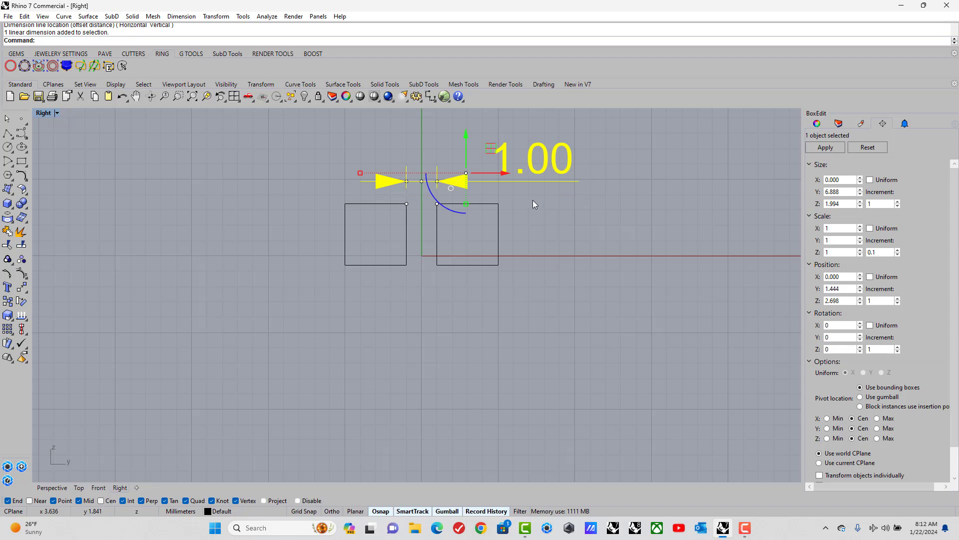
key(Delete)
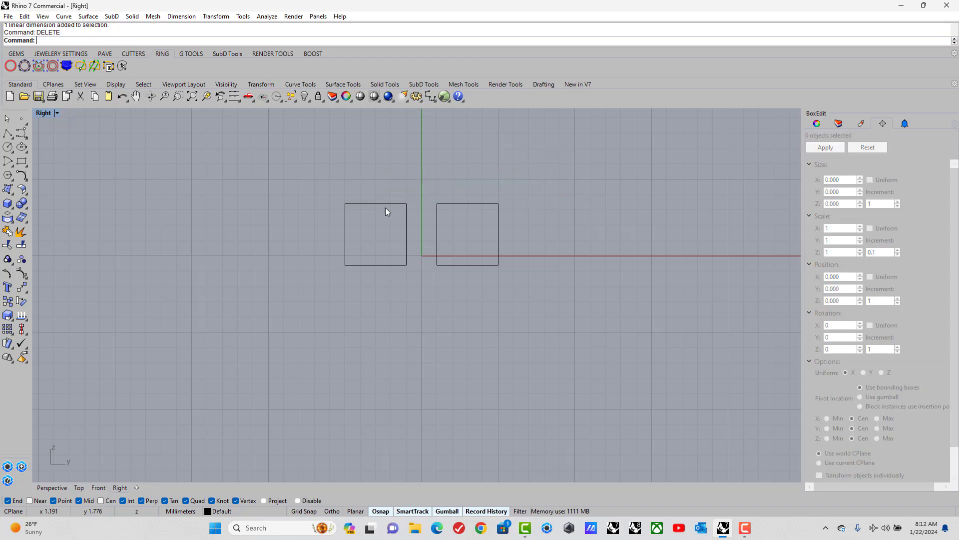
- Maximize Perspective and create a USA size 7 ring rail, 17.334 mm across, then select it
double_click(48, 114)
double_click(427, 113)
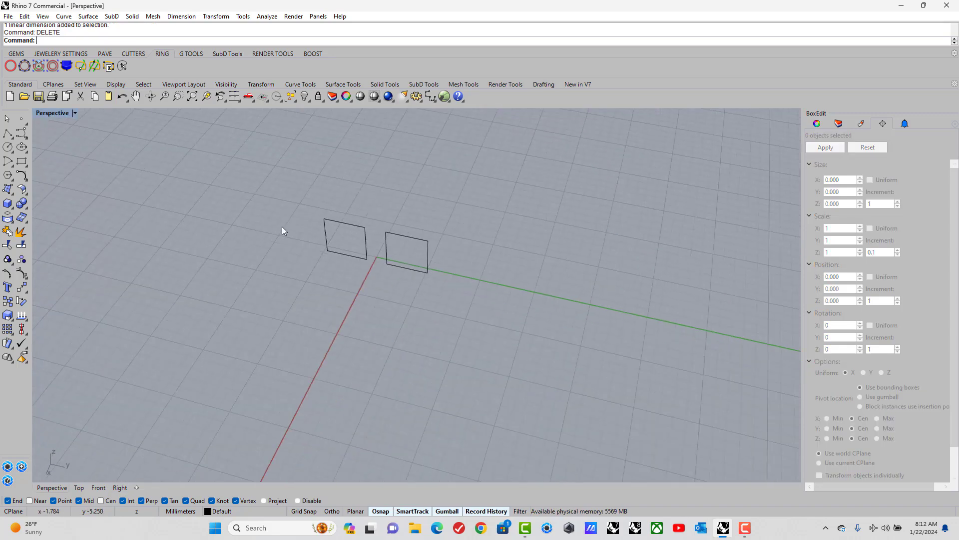
right_drag(283, 229, 210, 204)
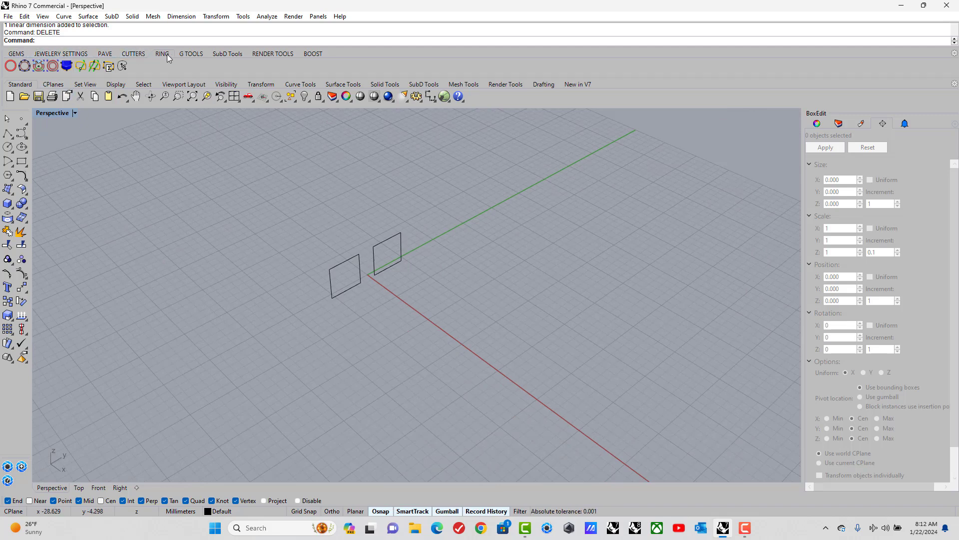
click(11, 67)
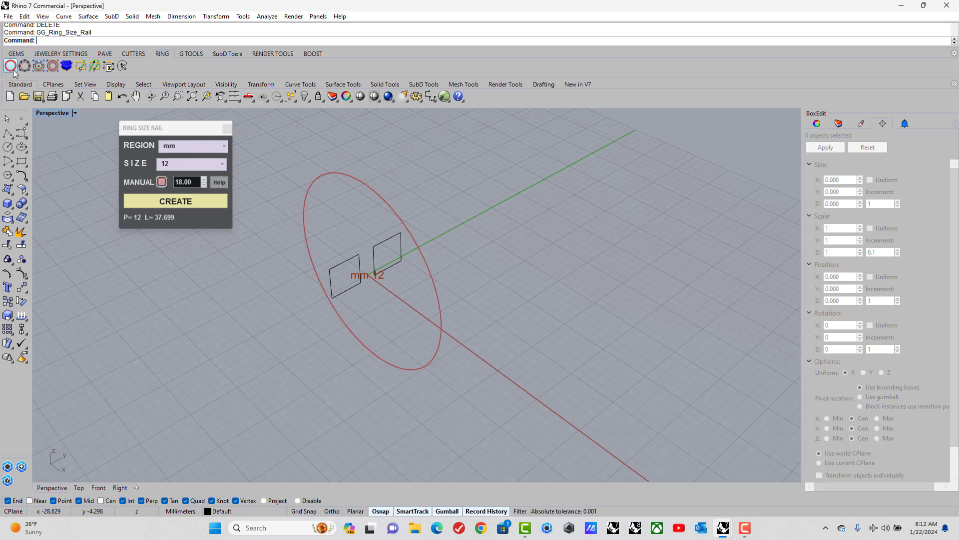
click(185, 145)
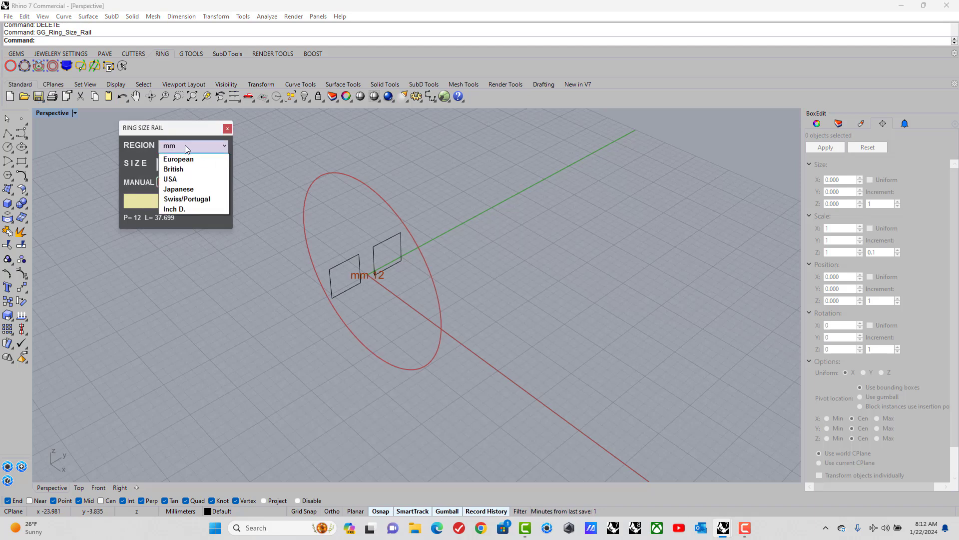
click(170, 173)
click(171, 166)
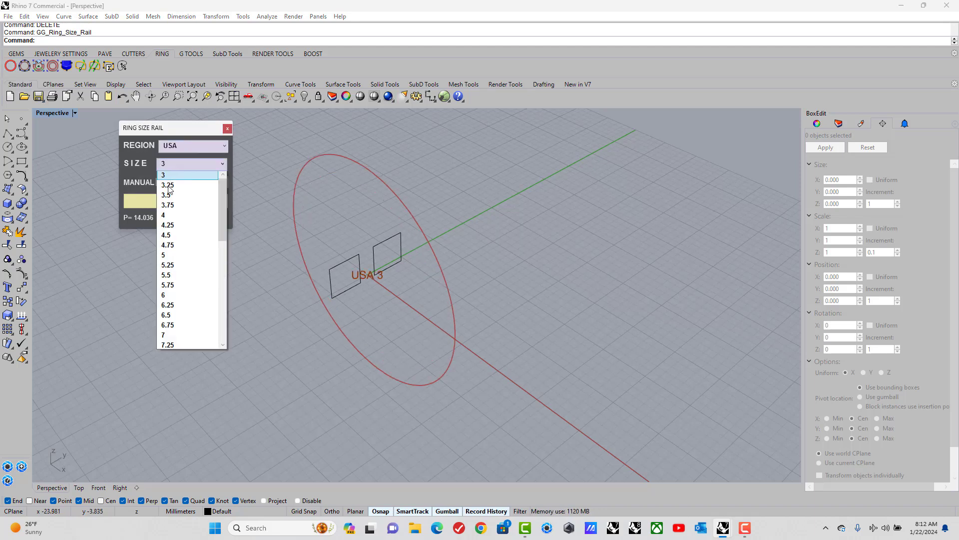
click(180, 336)
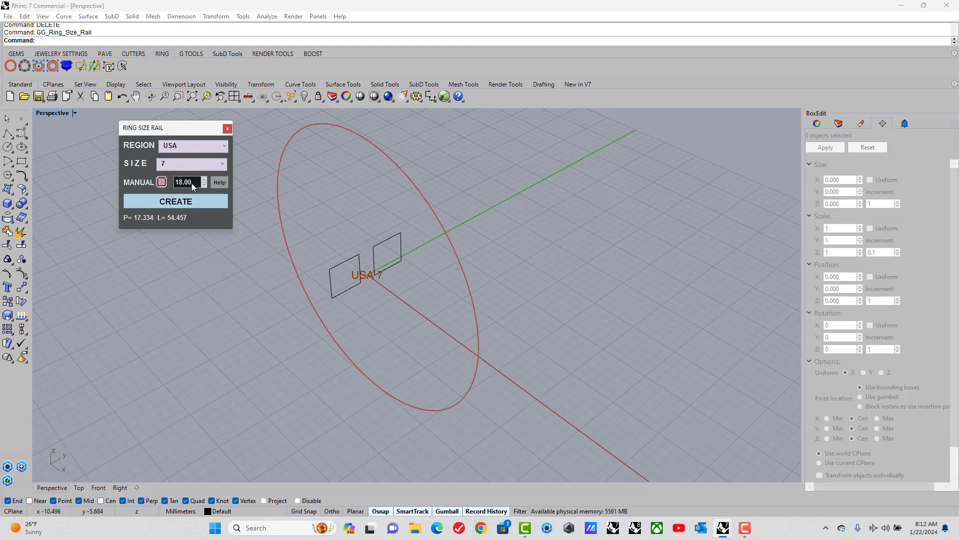
click(227, 128)
scroll(244, 219, down, 3)
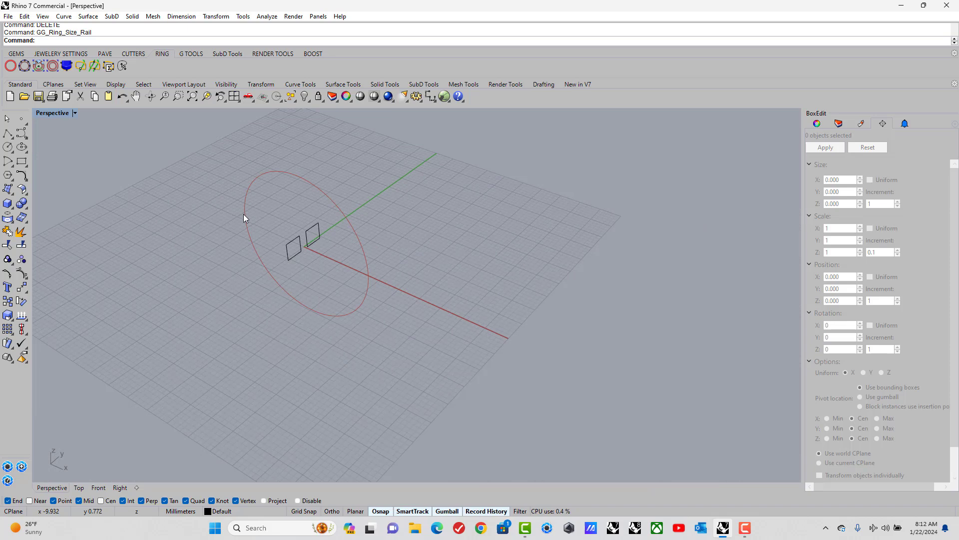
click(268, 173)
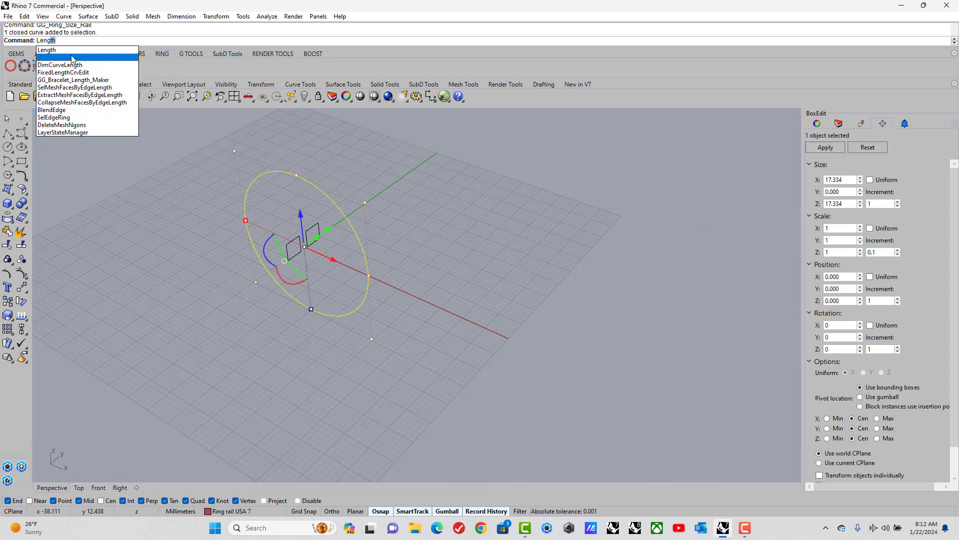
- Measure the ring rail's length and copy the 54.457 mm value
key(Return)
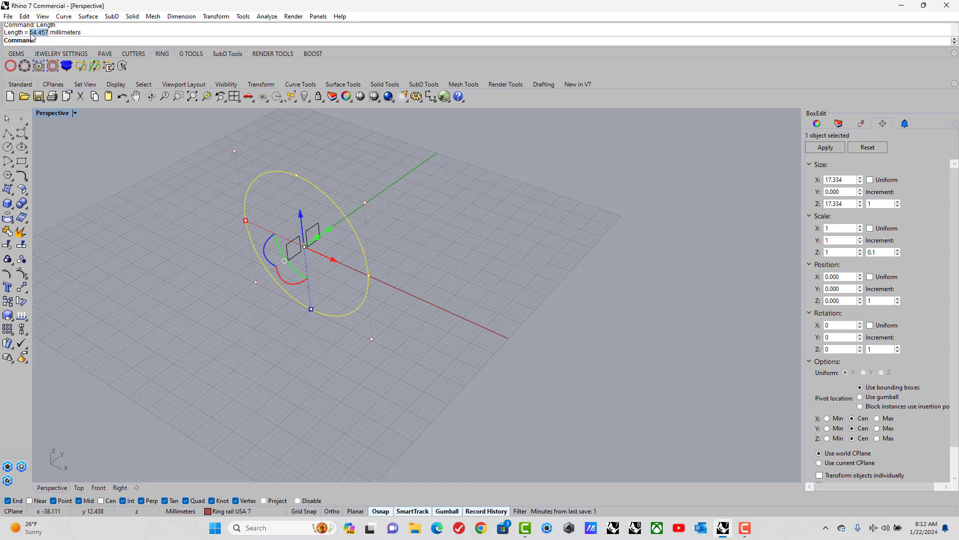
right_click(31, 36)
click(48, 50)
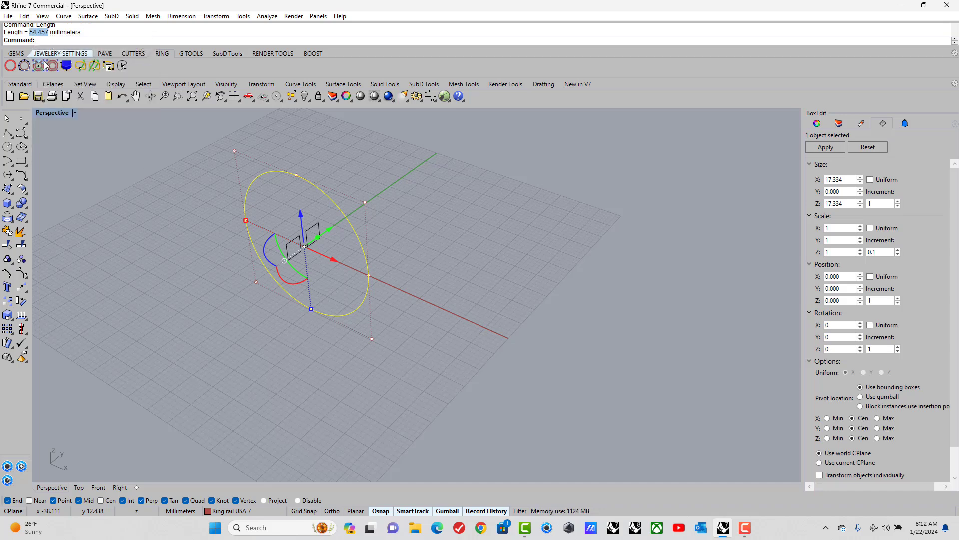
- Draw a 54.457 mm polyline from the origin along the X axis
click(8, 133)
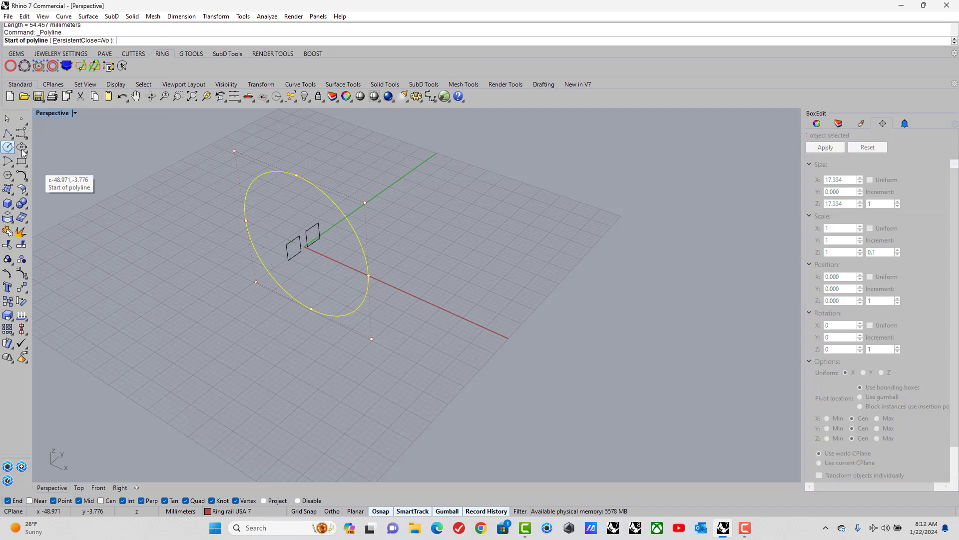
key(Left)
key(Left)
key(Left)
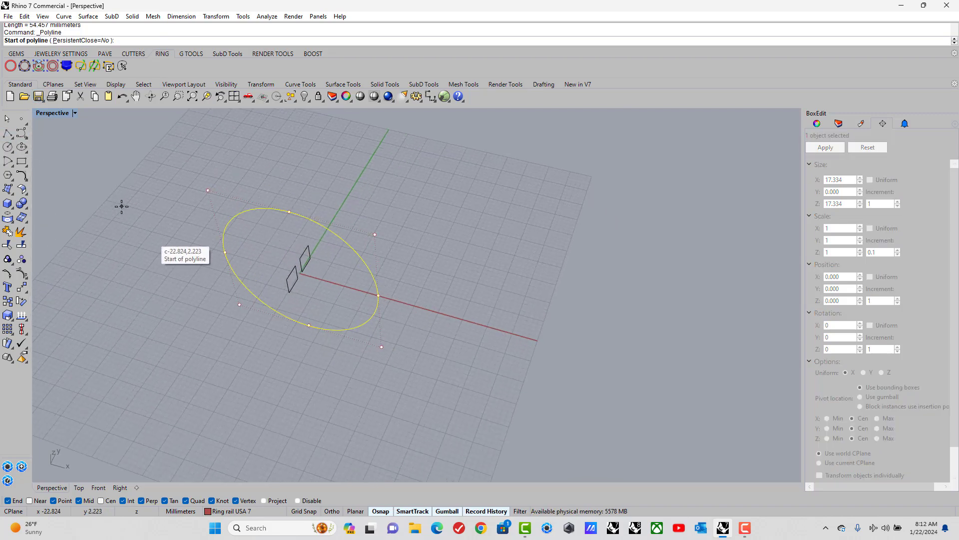
key(Return)
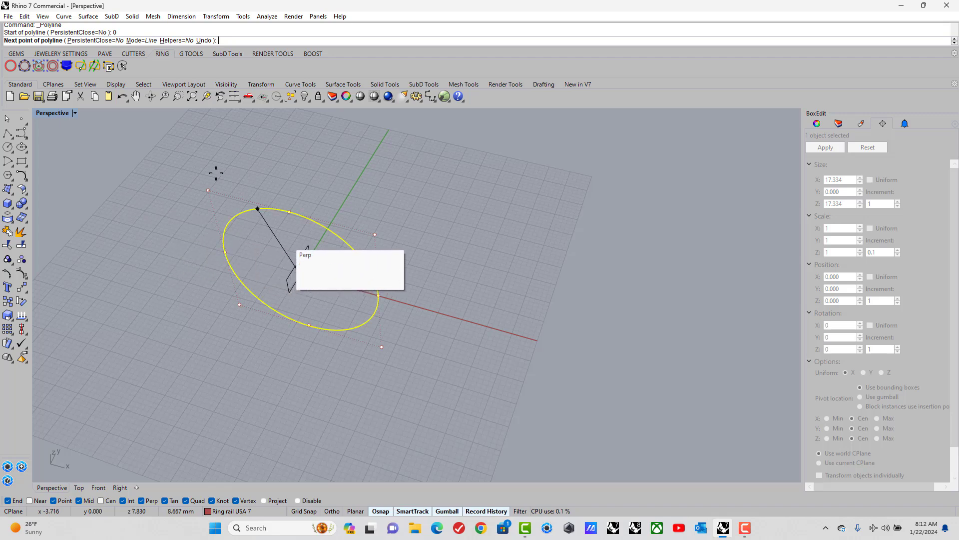
right_click(239, 41)
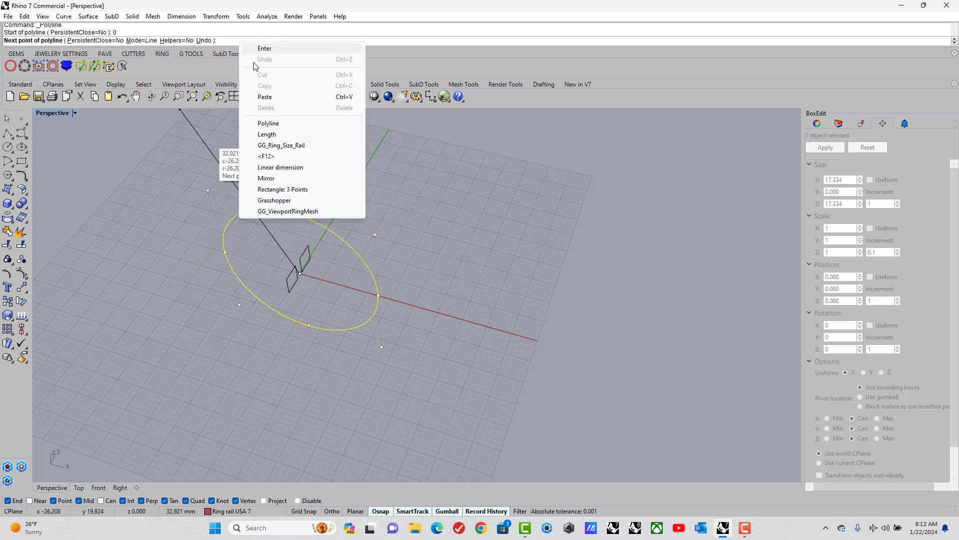
click(265, 96)
scroll(508, 309, down, 1)
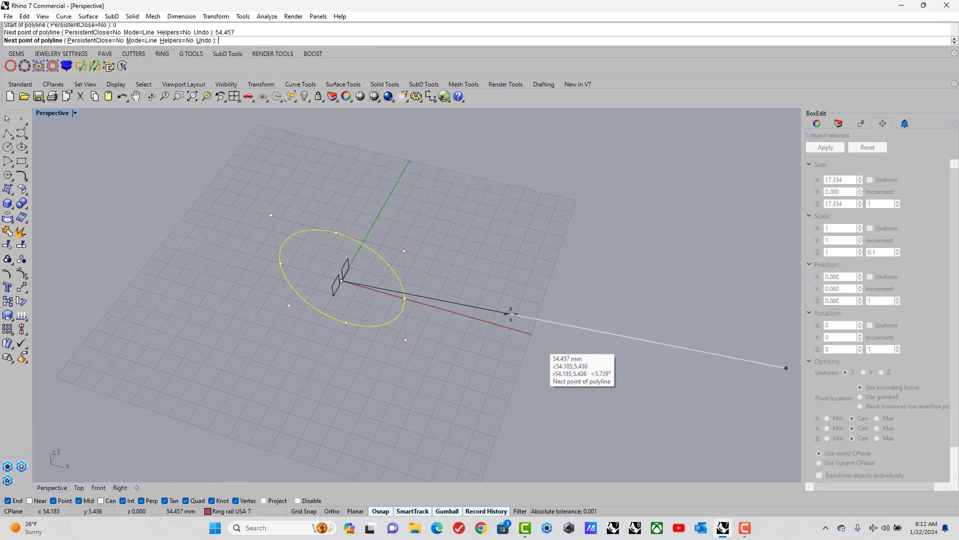
click(573, 344)
key(Return)
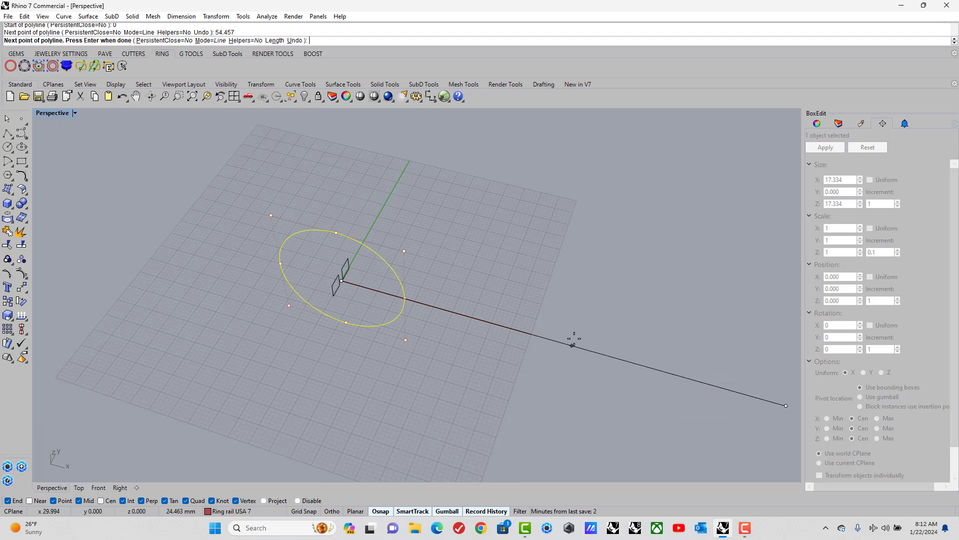
scroll(435, 240, down, 3)
click(418, 329)
right_drag(431, 328, 373, 319)
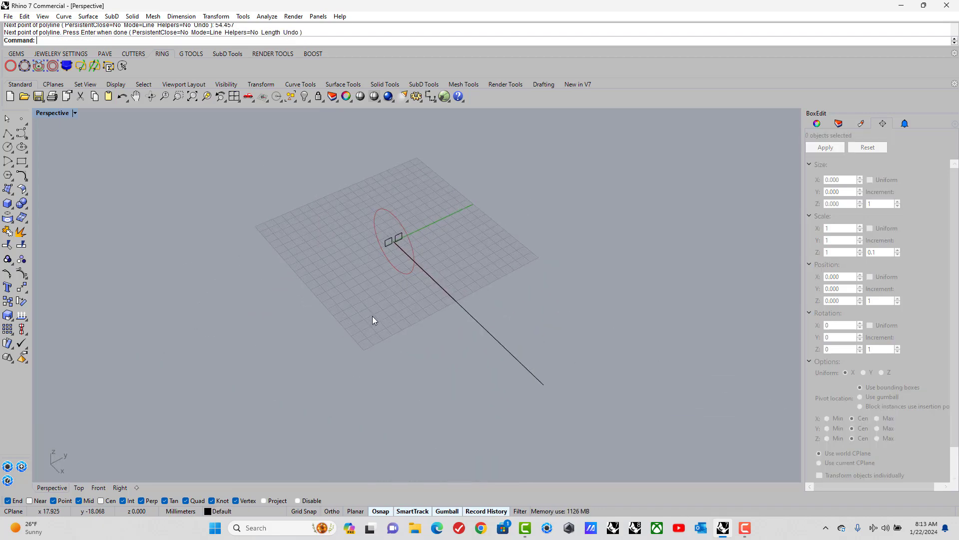
scroll(407, 286, up, 2)
- Move the line from its end point to a new position, then undo the move
click(400, 206)
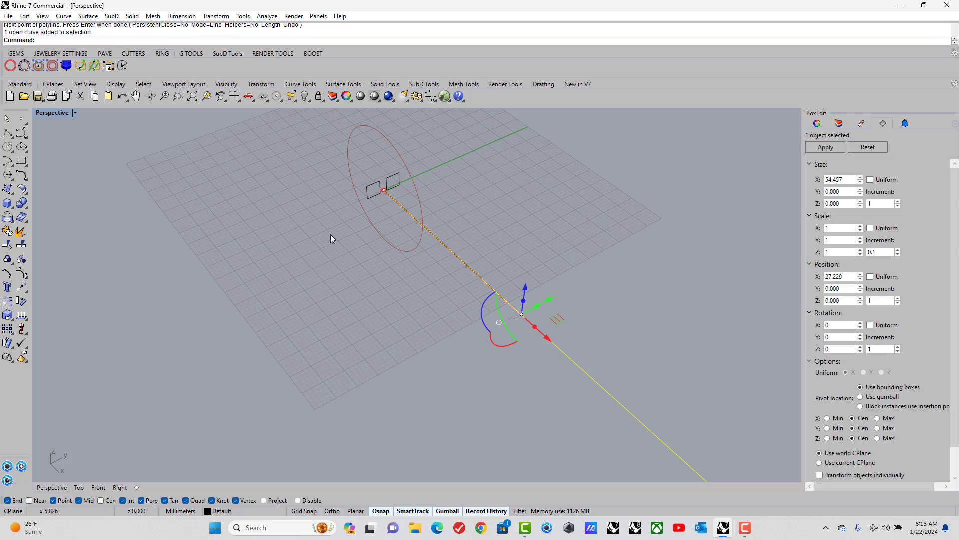
click(24, 289)
scroll(400, 210, up, 3)
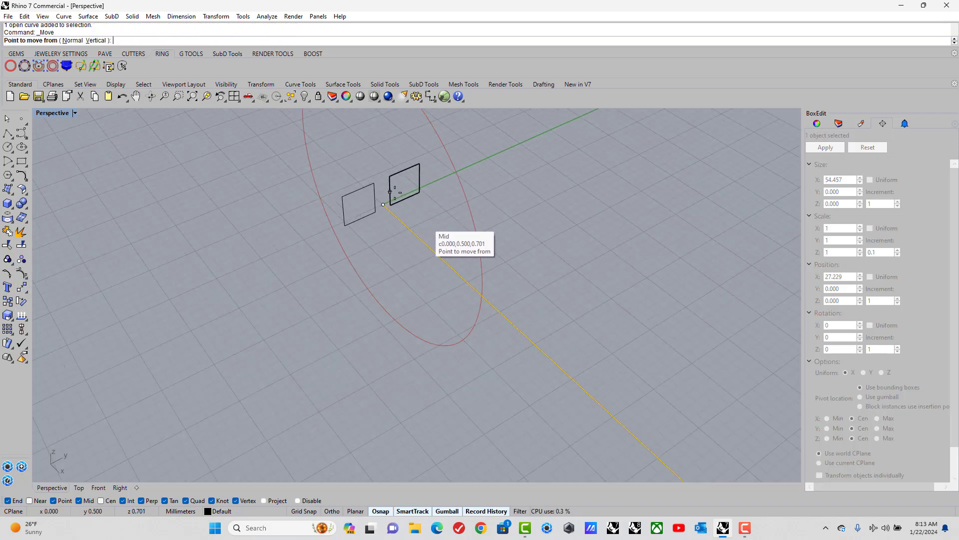
click(368, 218)
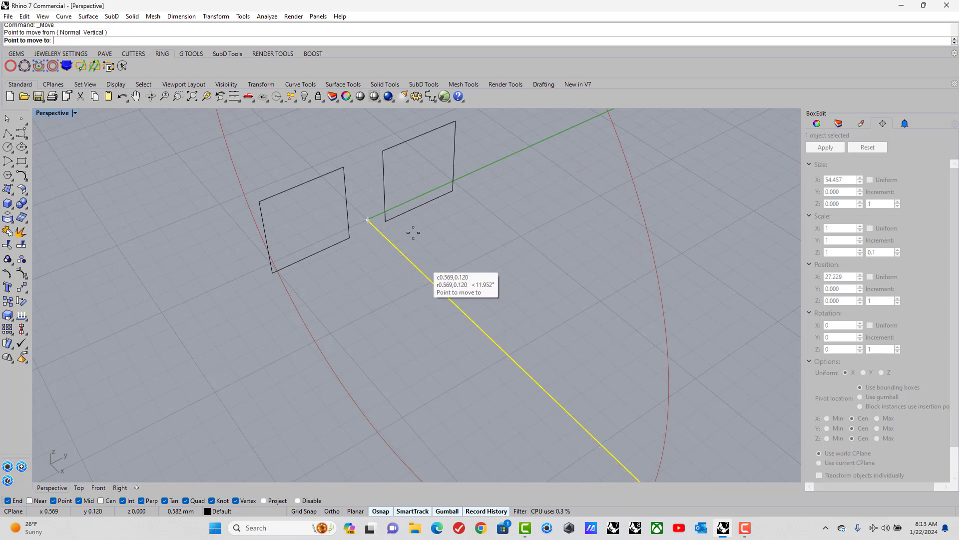
click(426, 207)
scroll(451, 198, down, 2)
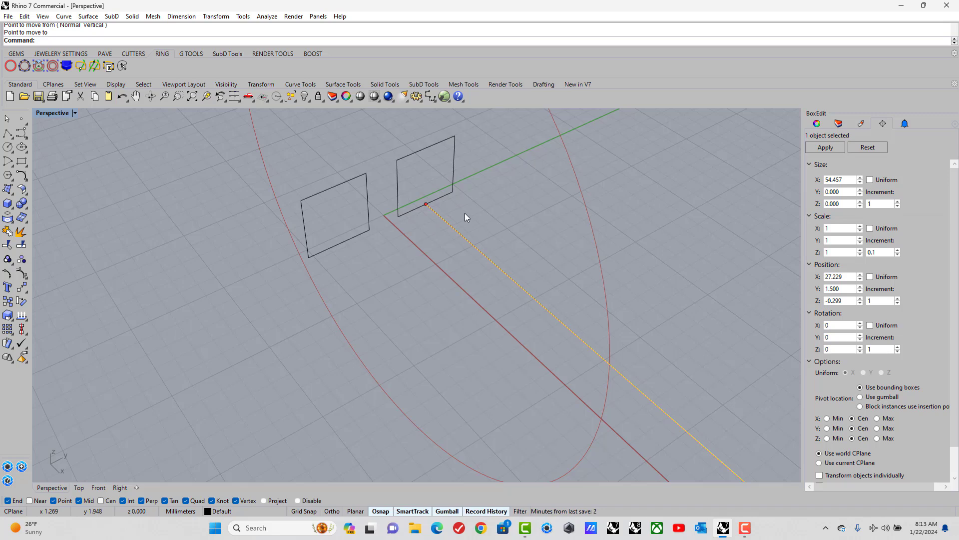
key(Escape)
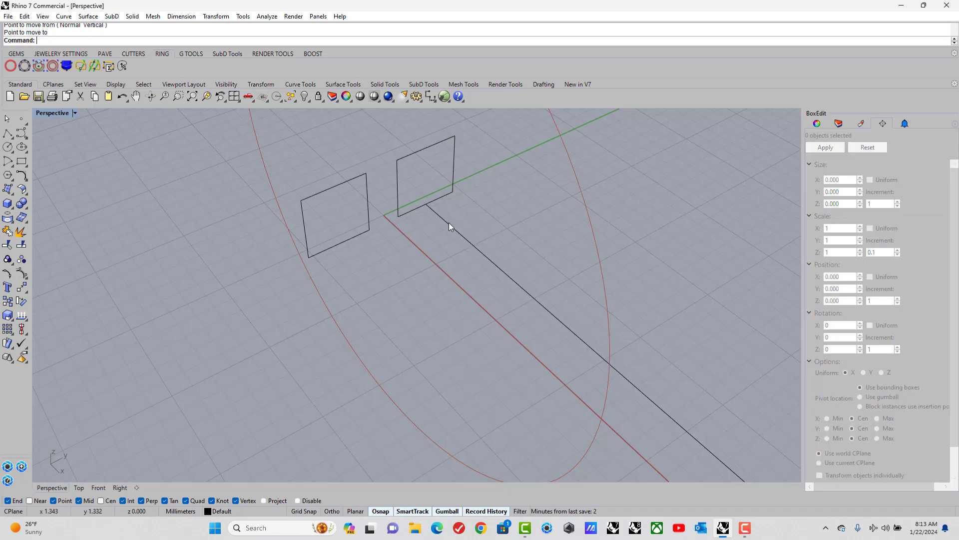
key(ctrl+z)
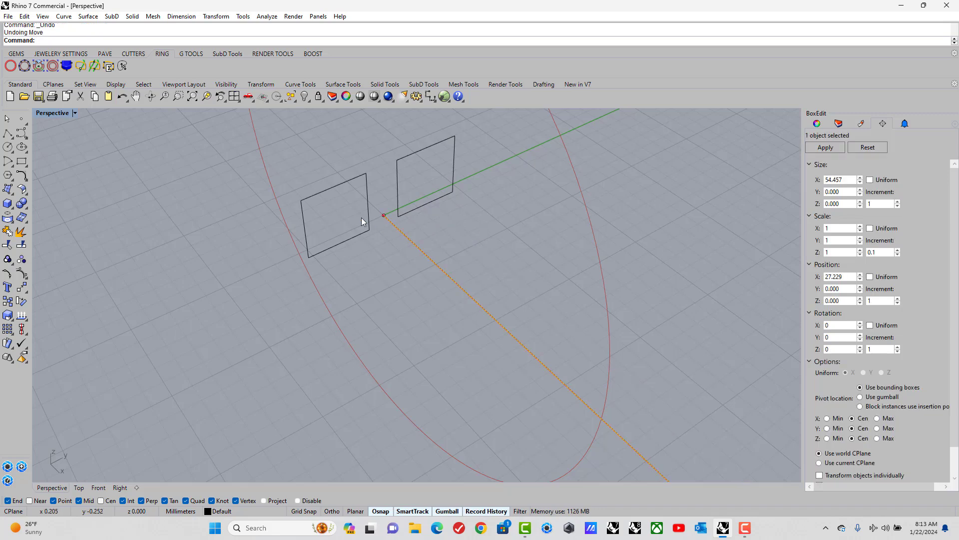
- Copy the line and paste a duplicate in place
click(26, 16)
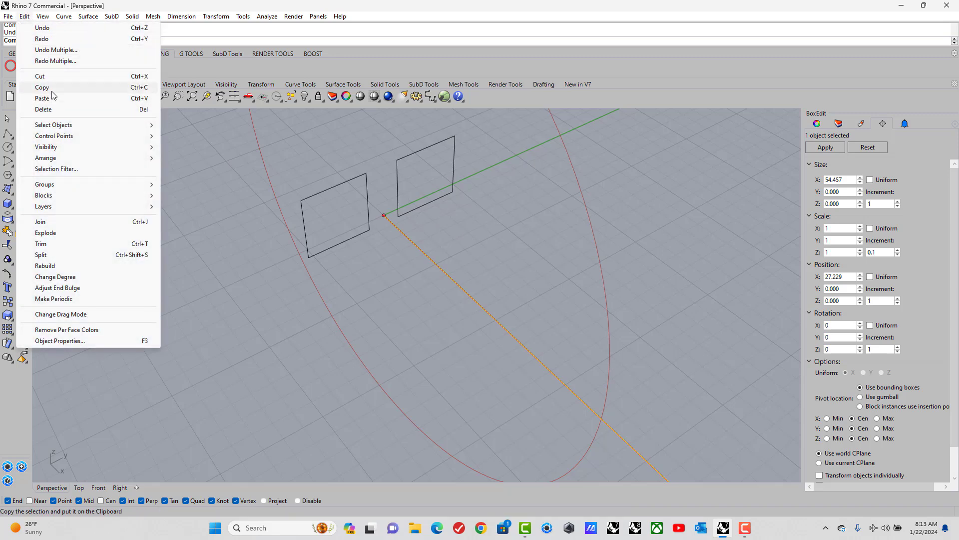
click(41, 88)
click(25, 16)
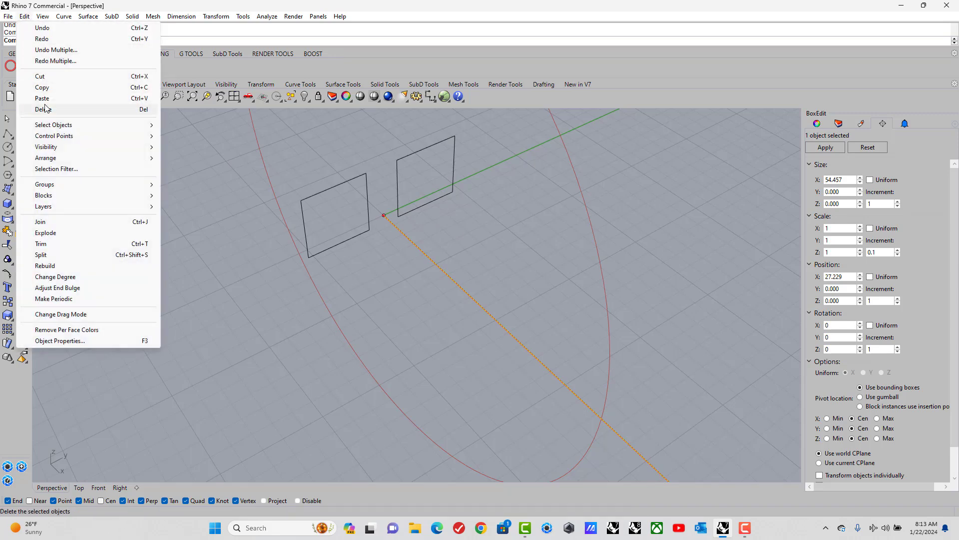
click(44, 99)
- Move the pasted line from its end point to the offset at Y 1.5, Z −0.299
right_drag(265, 196, 274, 197)
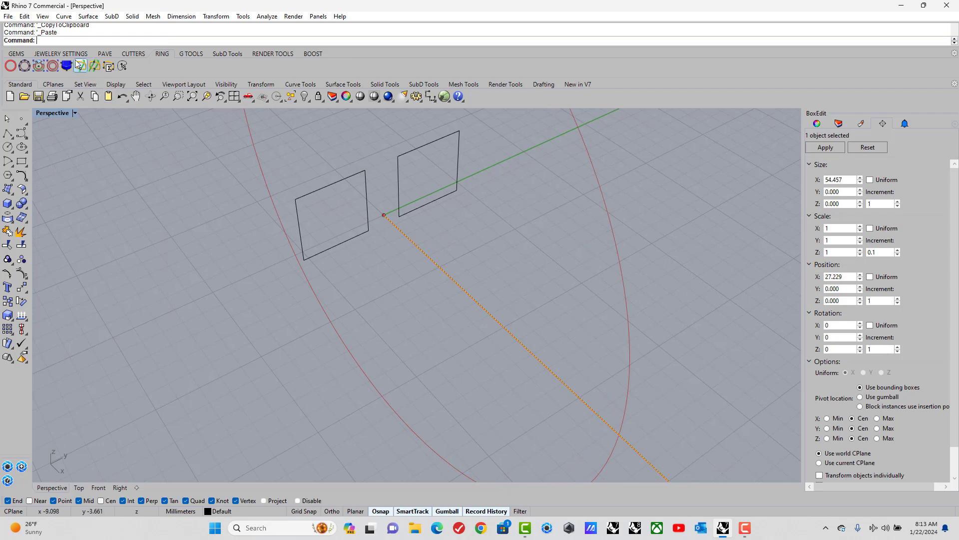
right_click(76, 42)
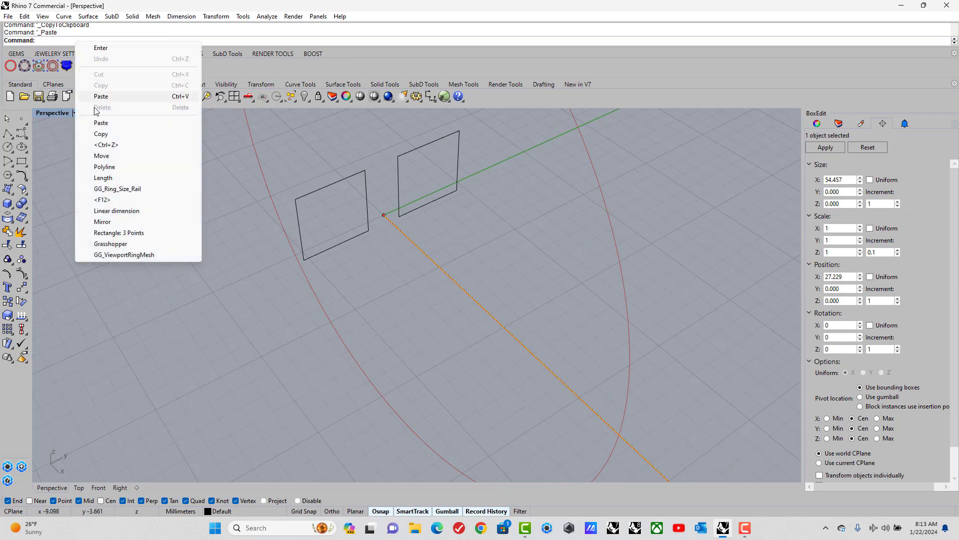
click(101, 156)
click(384, 216)
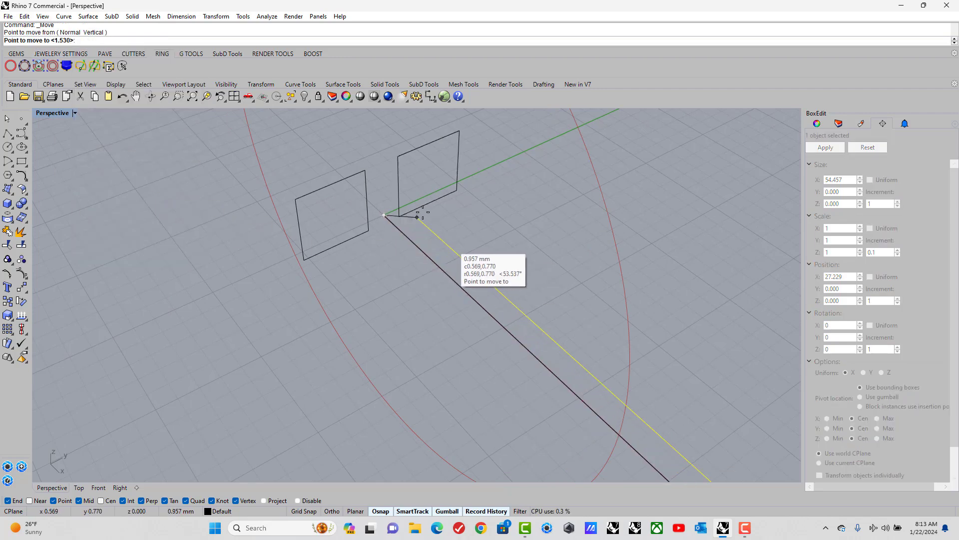
click(428, 203)
key(Escape)
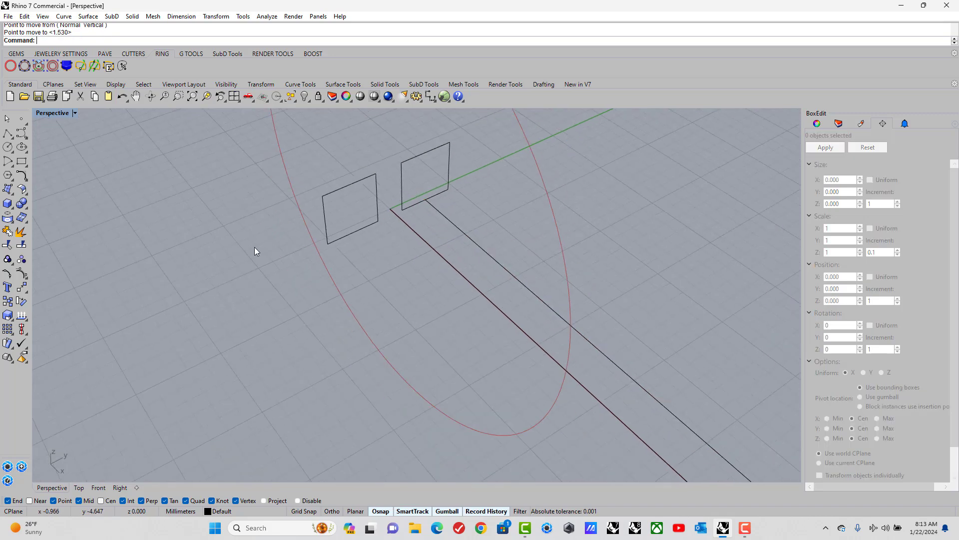
right_drag(254, 246, 354, 266)
click(409, 218)
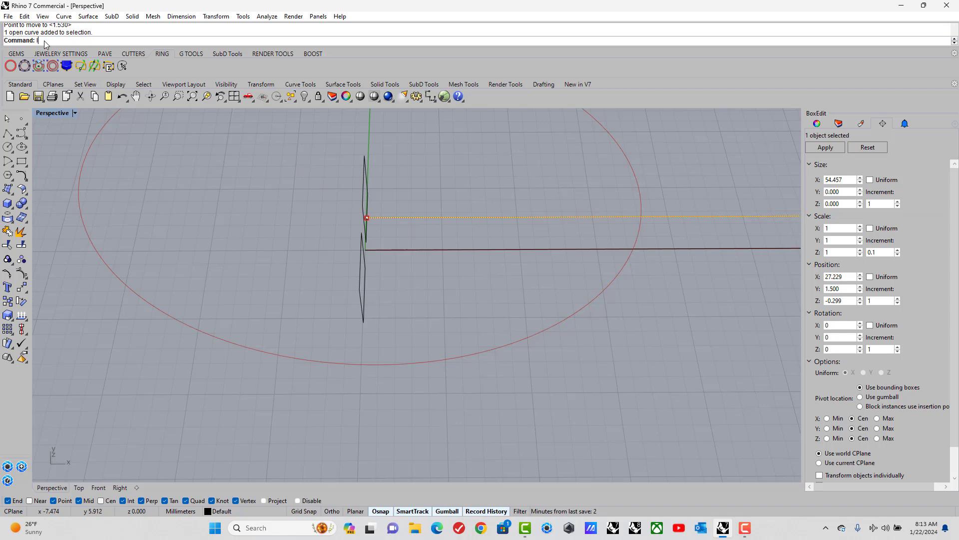
- Isolate the offset line and select it in a maximized Top view
text(is)
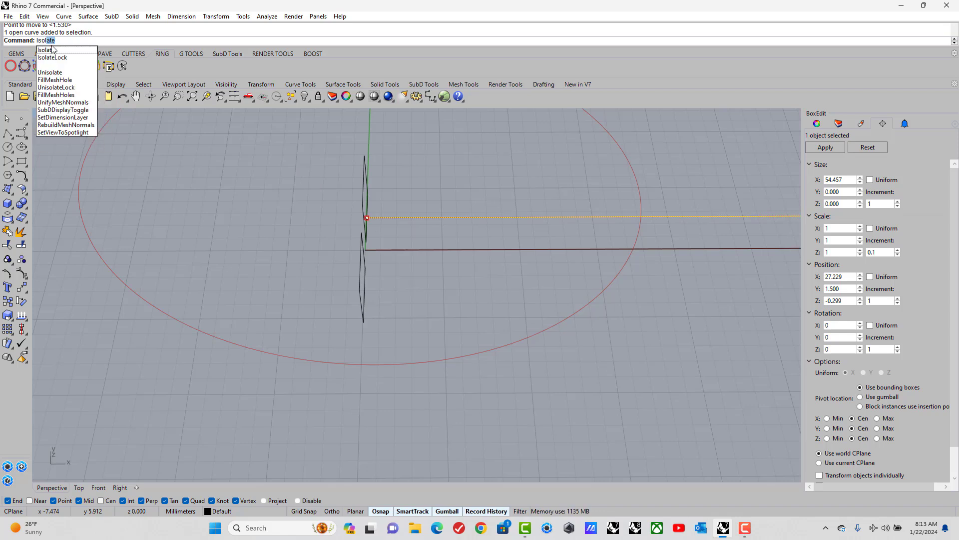
click(50, 51)
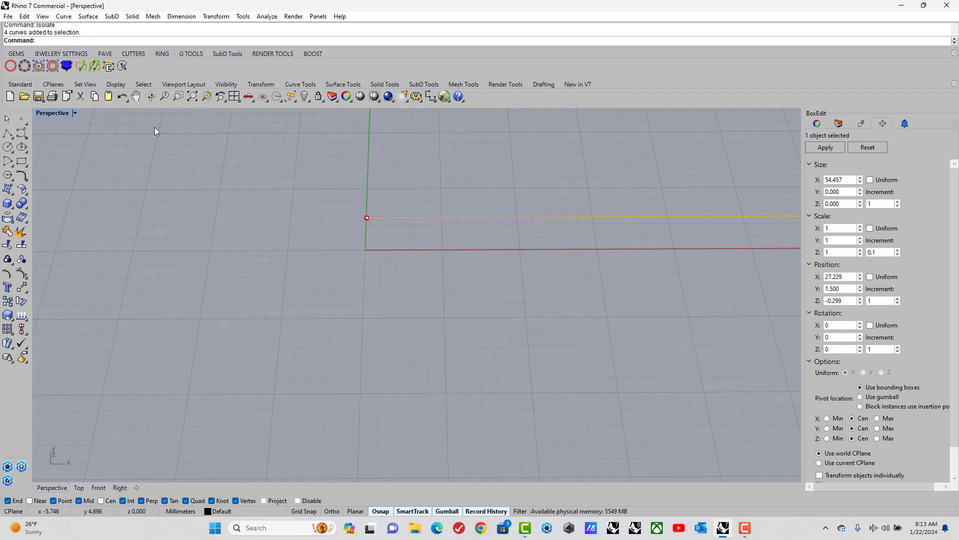
double_click(46, 112)
double_click(41, 114)
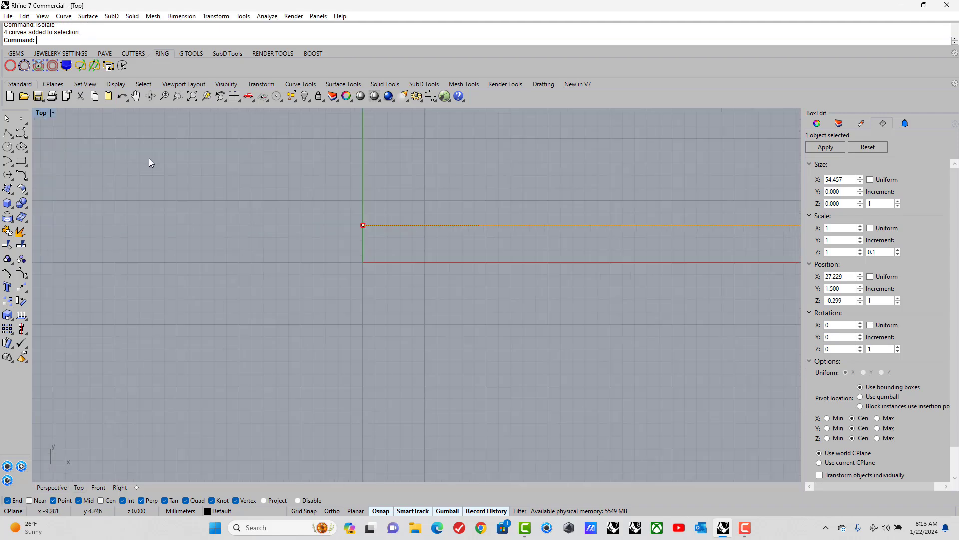
click(280, 185)
click(279, 190)
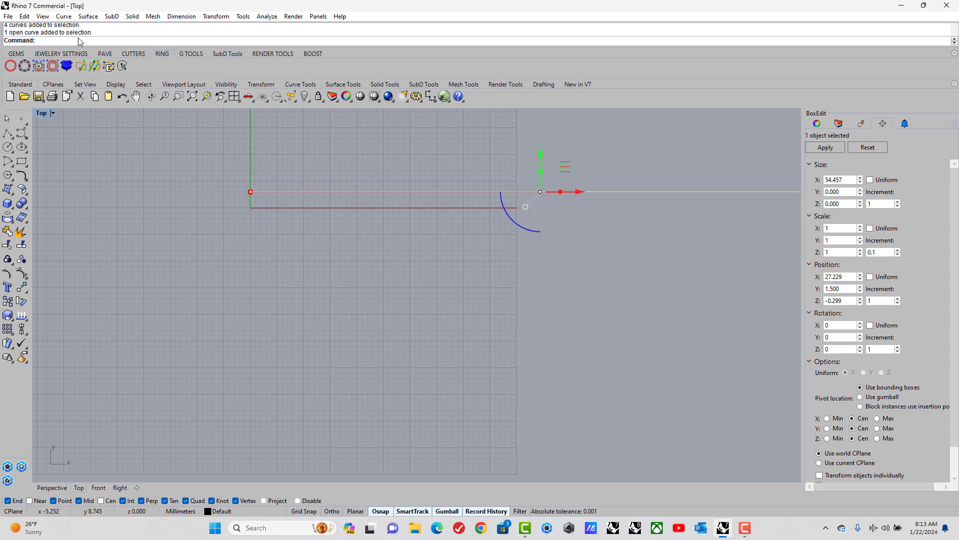
- Divide the line into 24 equal segments marked with points
text(di)
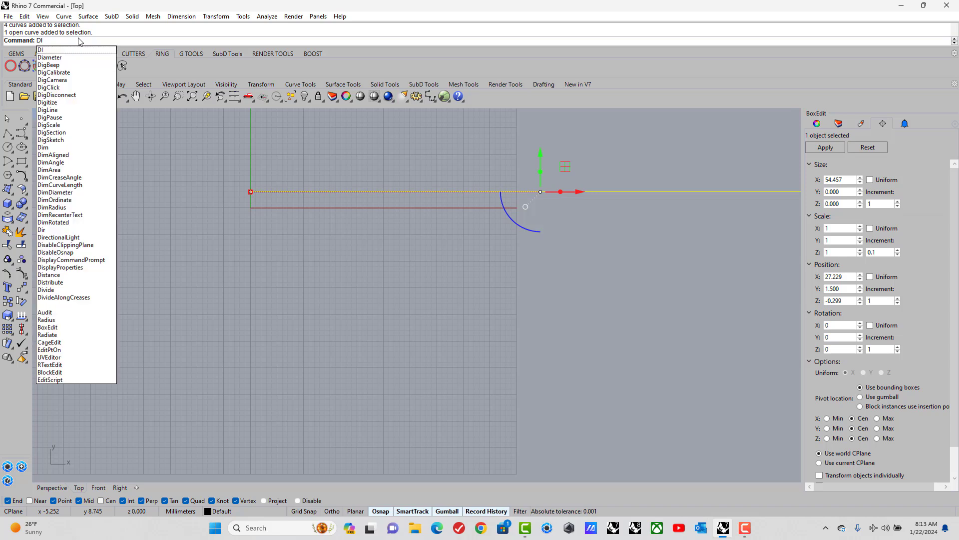
text(vide)
click(58, 50)
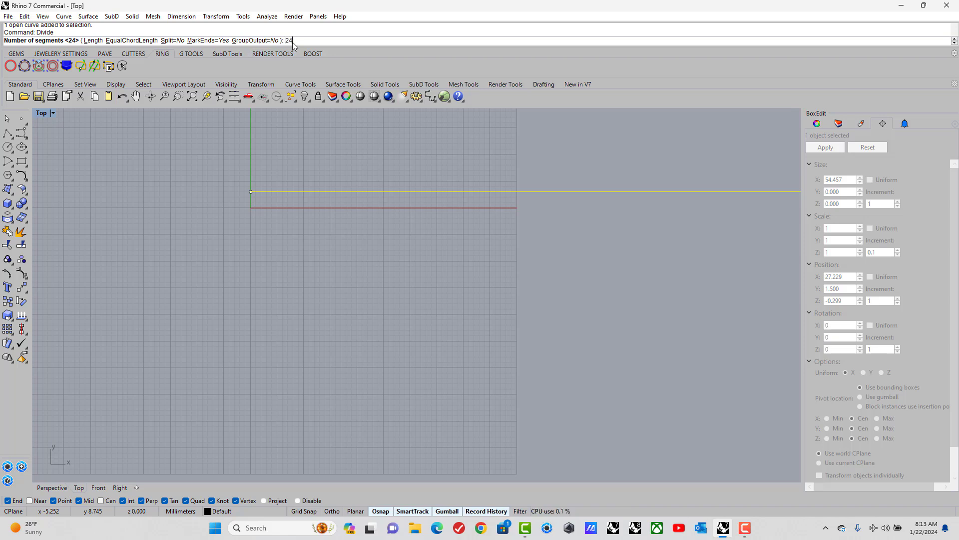
key(Return)
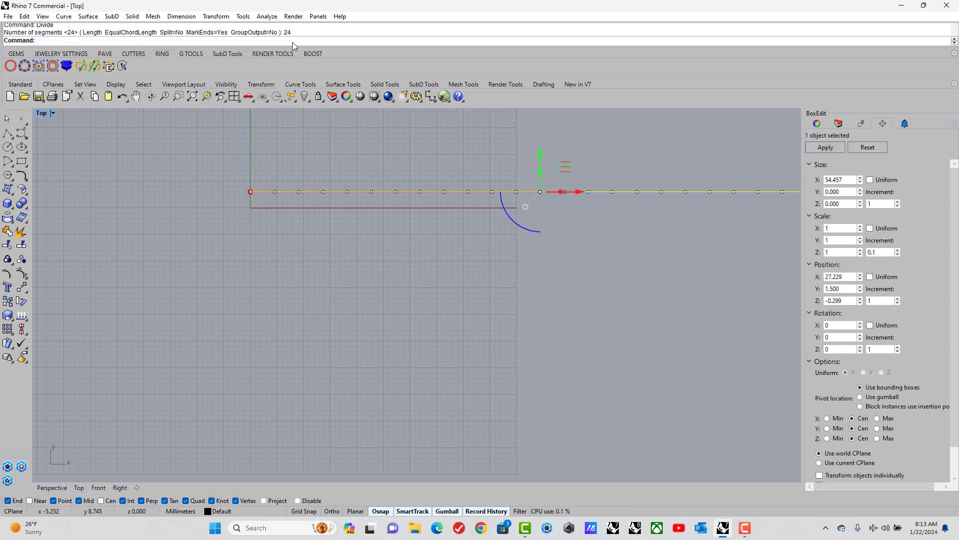
- Mirror the line and all its division points across the X axis
click(217, 147)
scroll(299, 198, down, 1)
scroll(164, 174, down, 1)
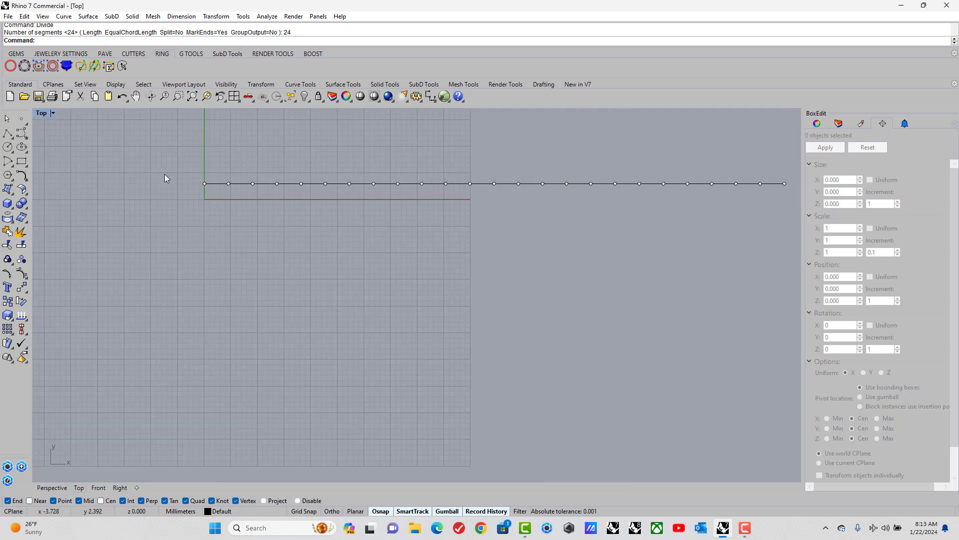
scroll(169, 172, down, 1)
drag(167, 168, 588, 188)
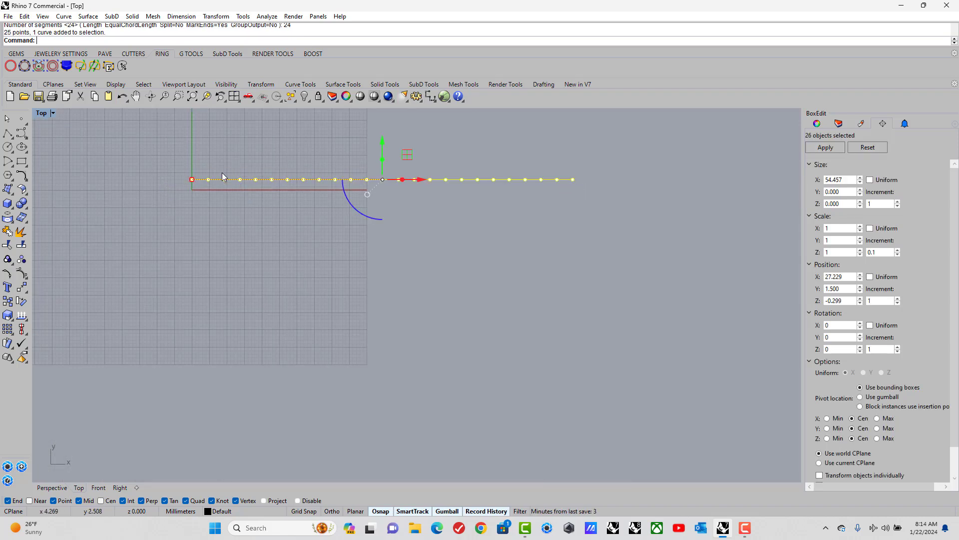
click(216, 16)
click(237, 98)
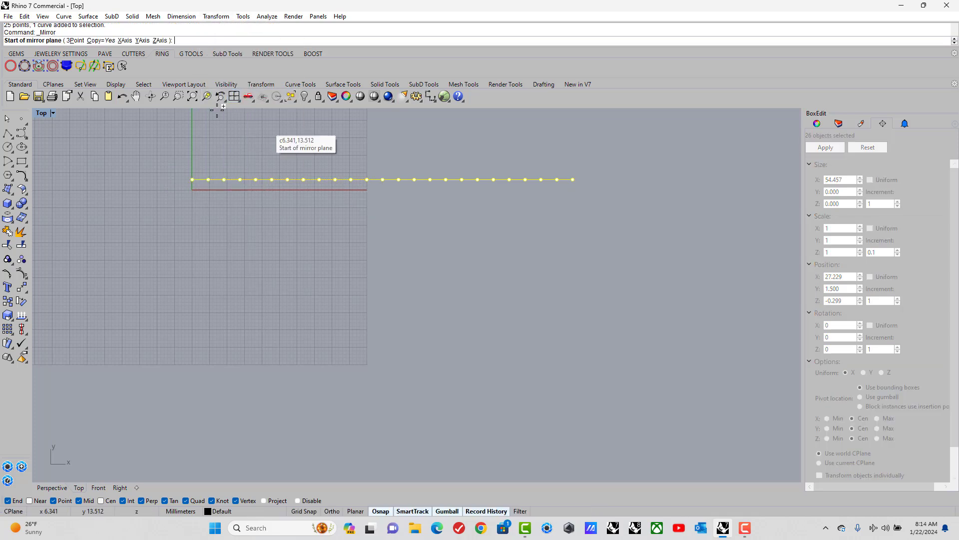
click(125, 40)
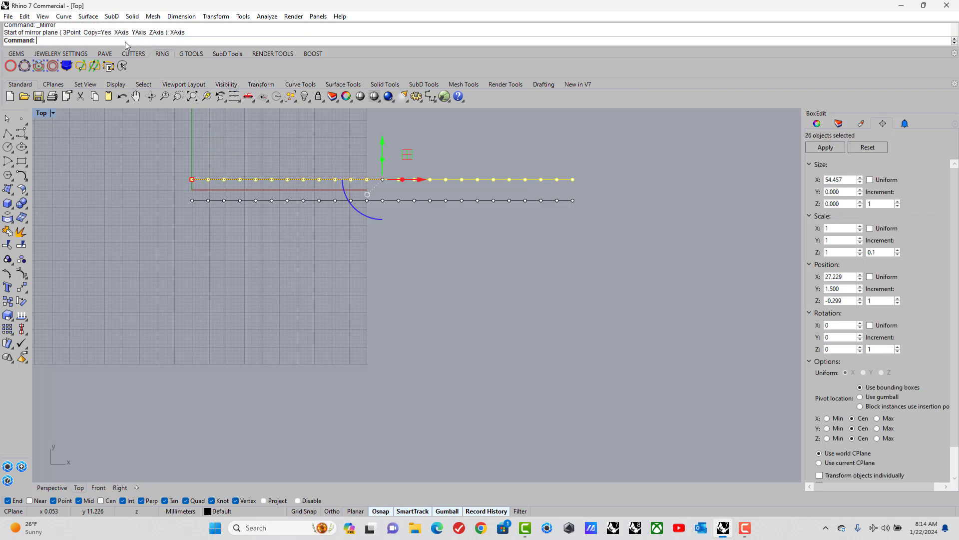
click(136, 161)
scroll(196, 187, up, 3)
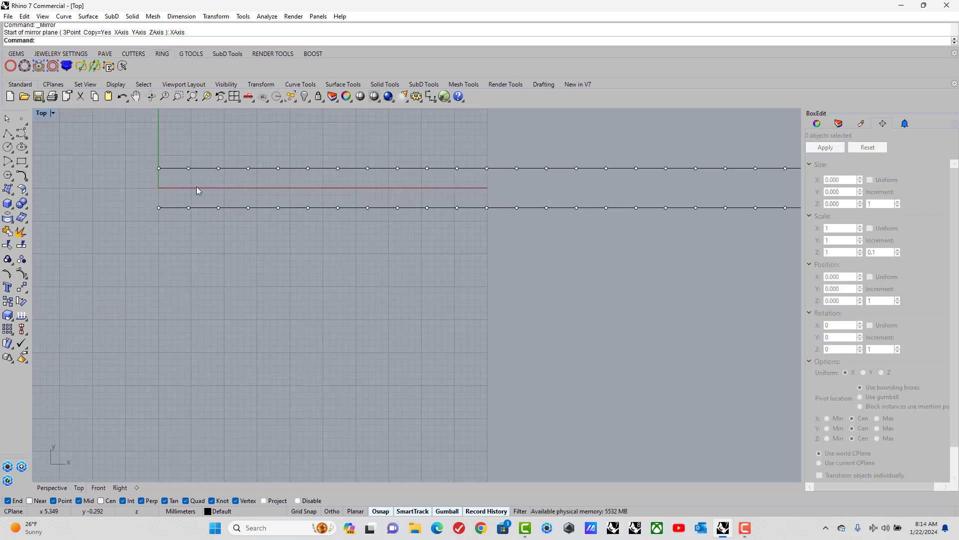
- Draw a short interpolated curve starting at the upper line's left end
click(22, 134)
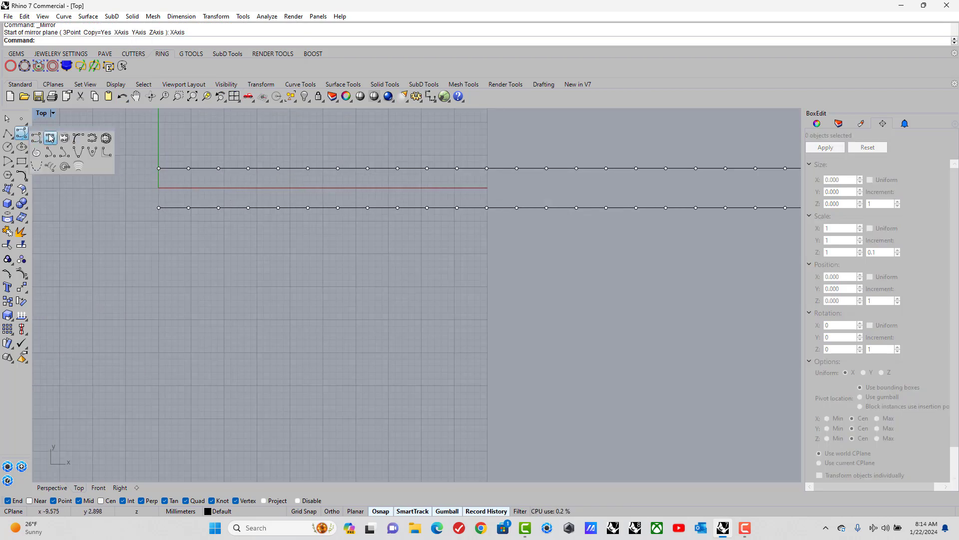
click(50, 138)
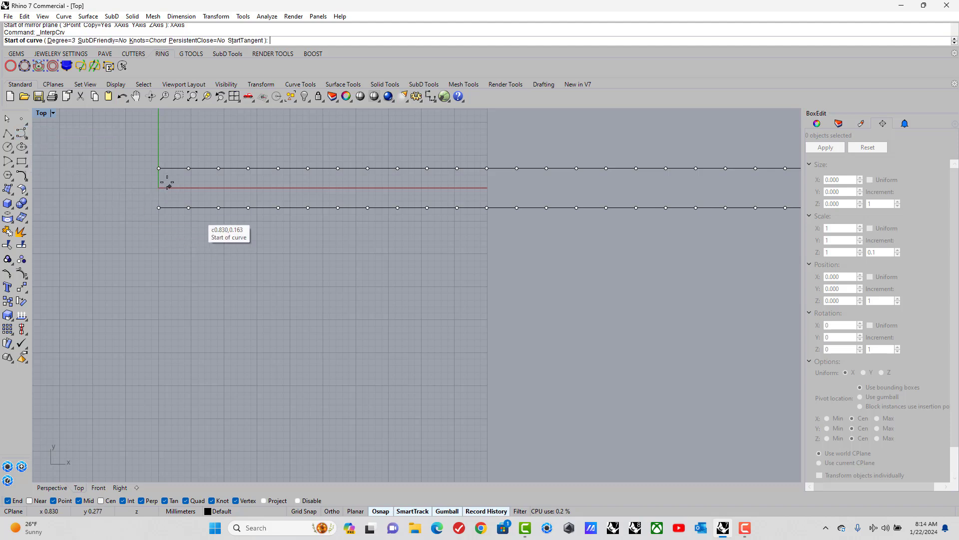
click(159, 169)
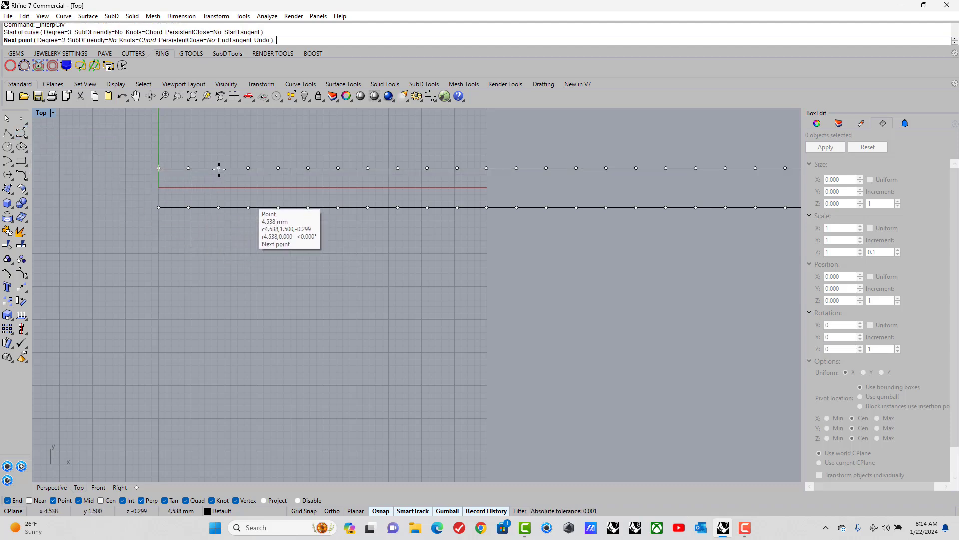
click(219, 168)
key(Escape)
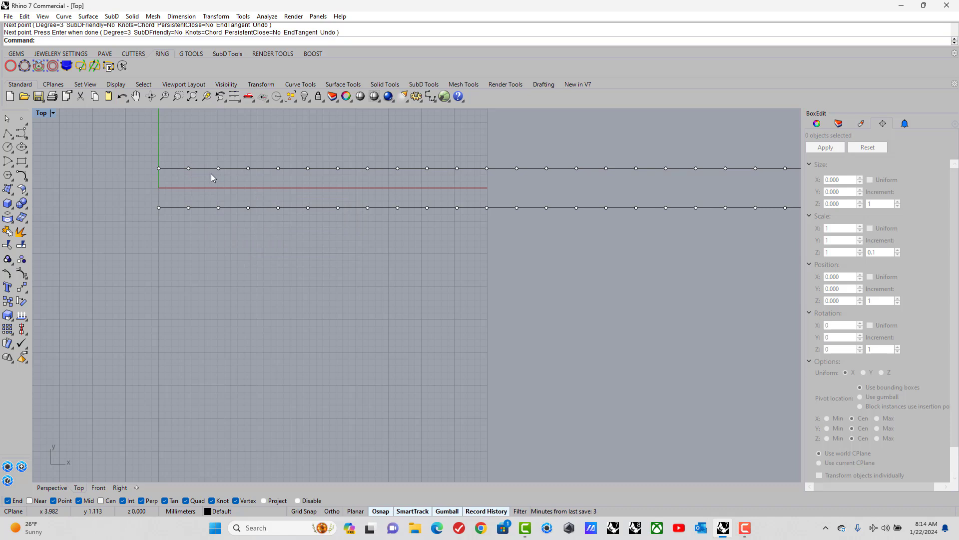
- Delete the long upper guide line
click(237, 175)
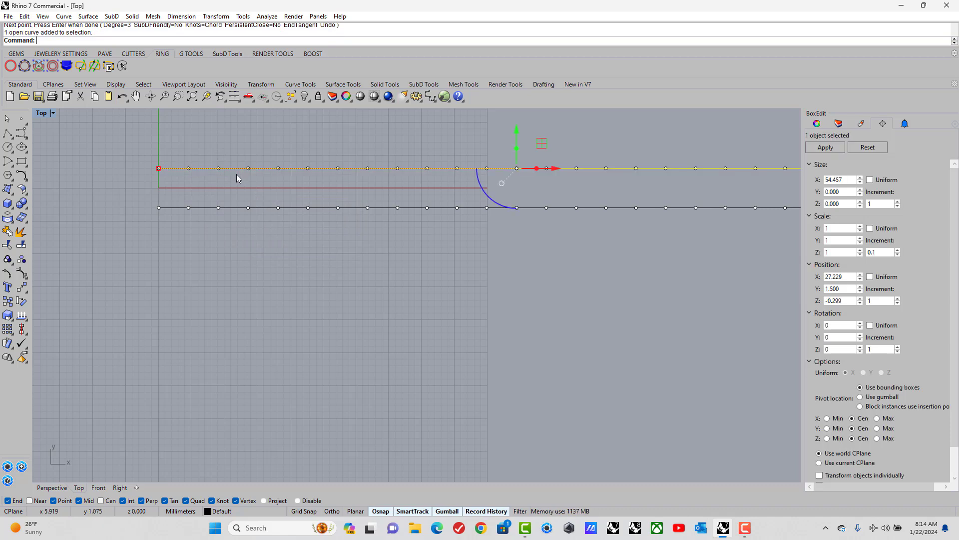
key(Delete)
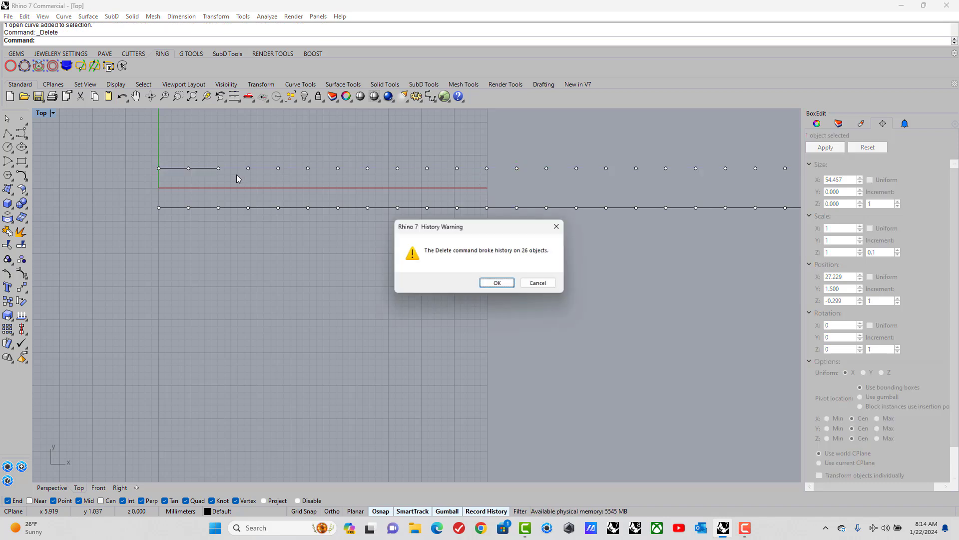
click(498, 284)
scroll(270, 166, down, 2)
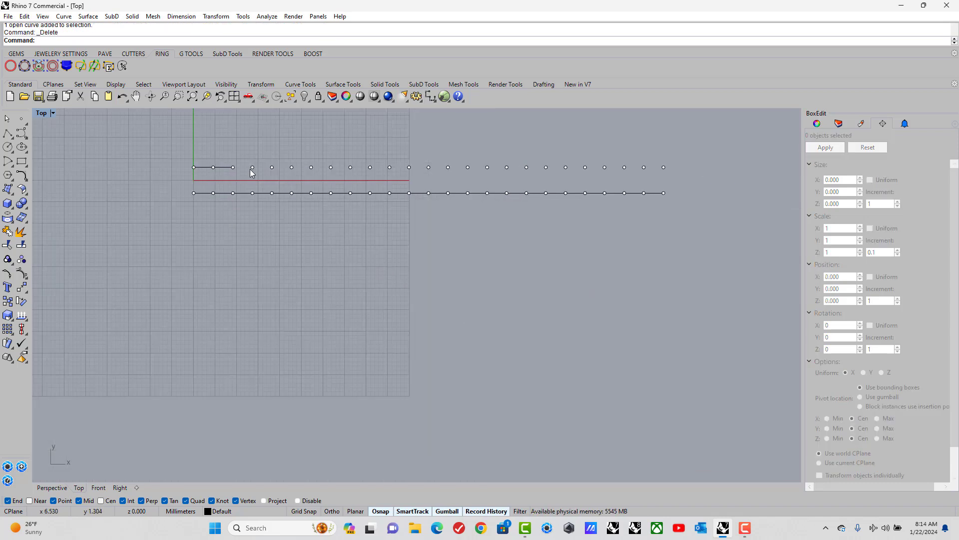
scroll(195, 175, up, 2)
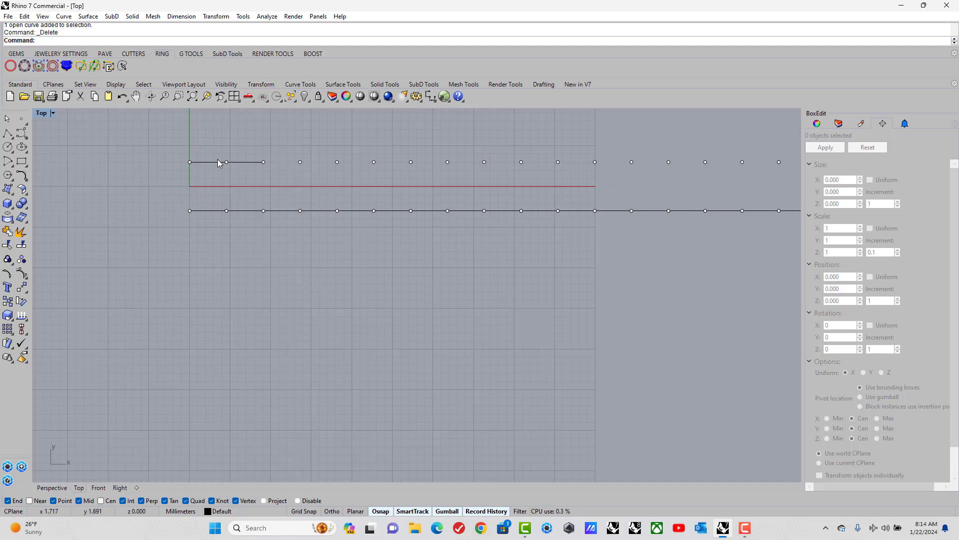
- Move the curve's end control point down onto the lower line, forming an S-curve
click(214, 162)
drag(233, 143, 270, 180)
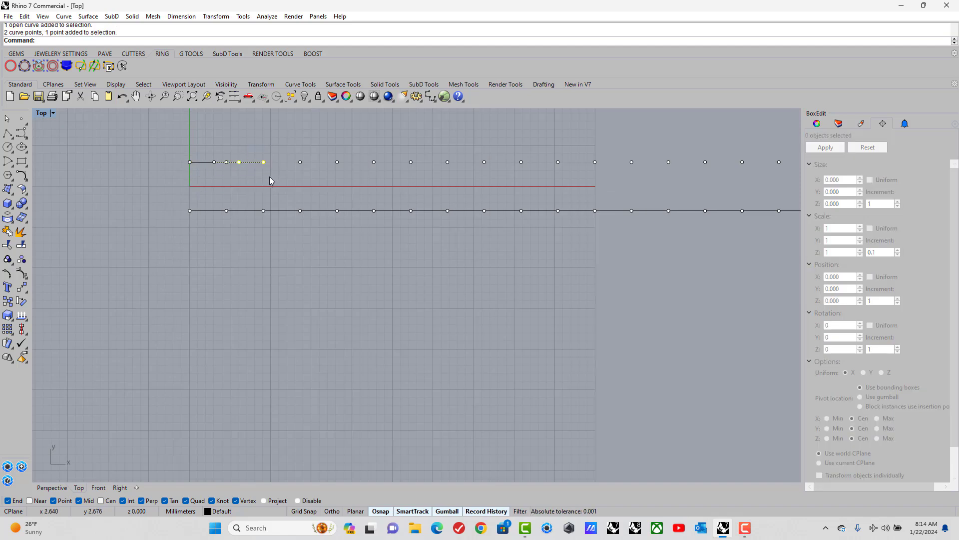
click(21, 287)
click(264, 162)
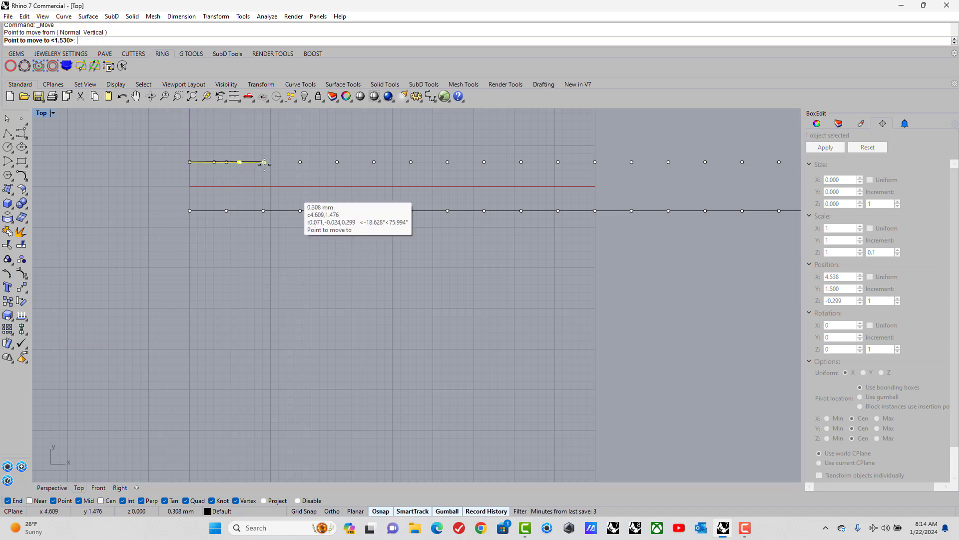
click(264, 210)
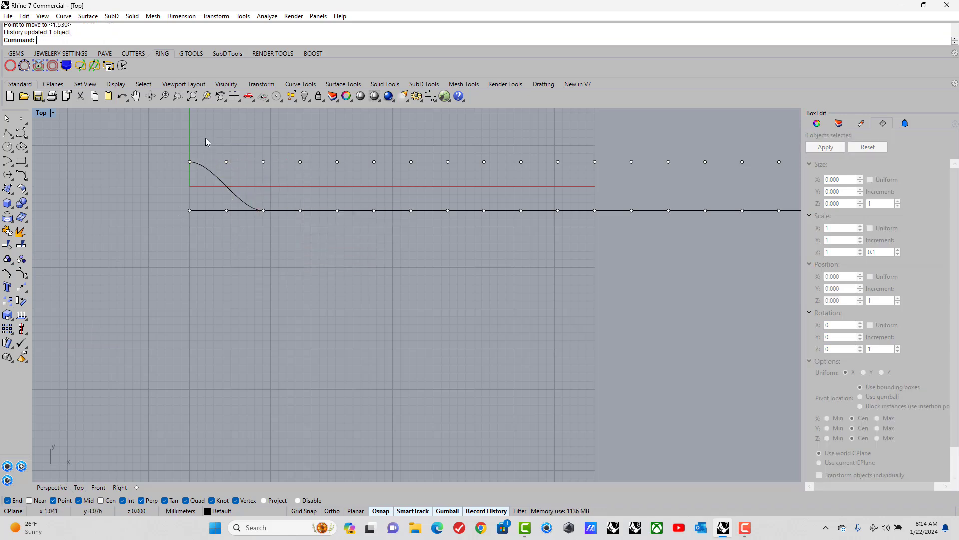
scroll(205, 138, down, 3)
- Delete the 25 upper and 24 lower leftover division points
drag(568, 176, 778, 161)
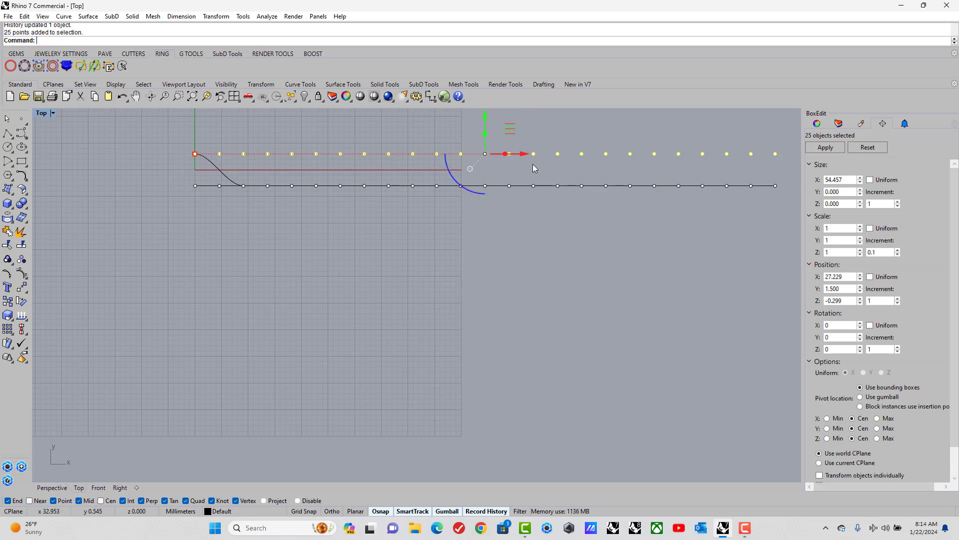
scroll(463, 170, down, 2)
key(Delete)
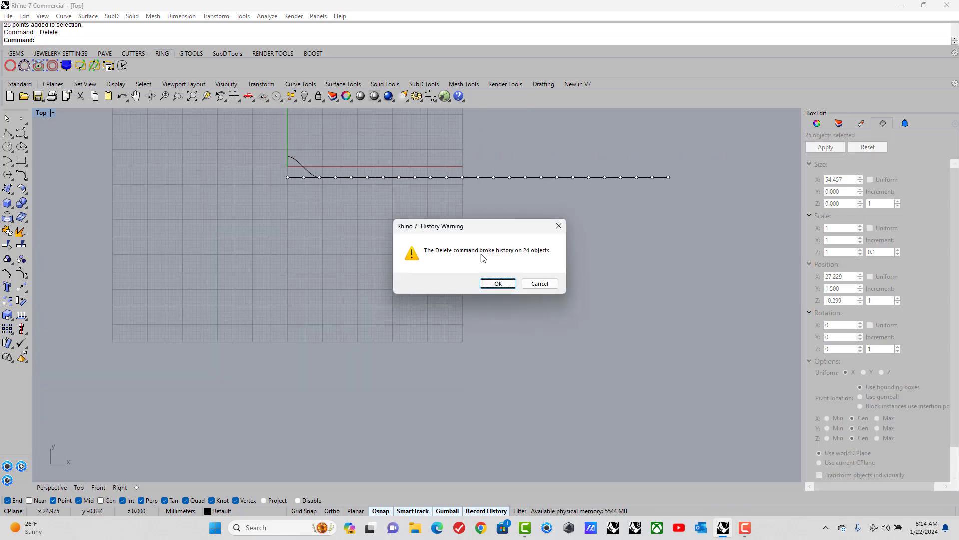
click(498, 284)
scroll(357, 171, up, 2)
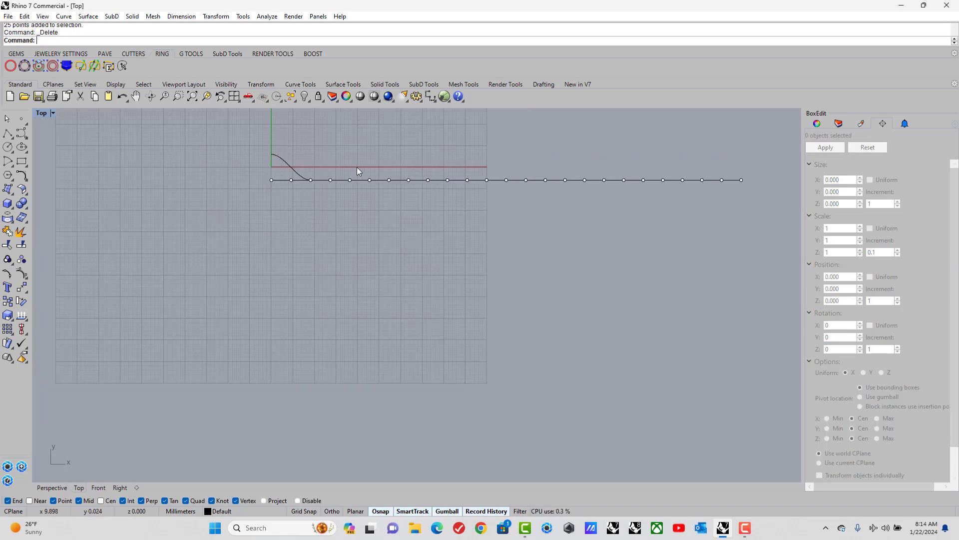
scroll(357, 172, up, 1)
drag(185, 182, 742, 257)
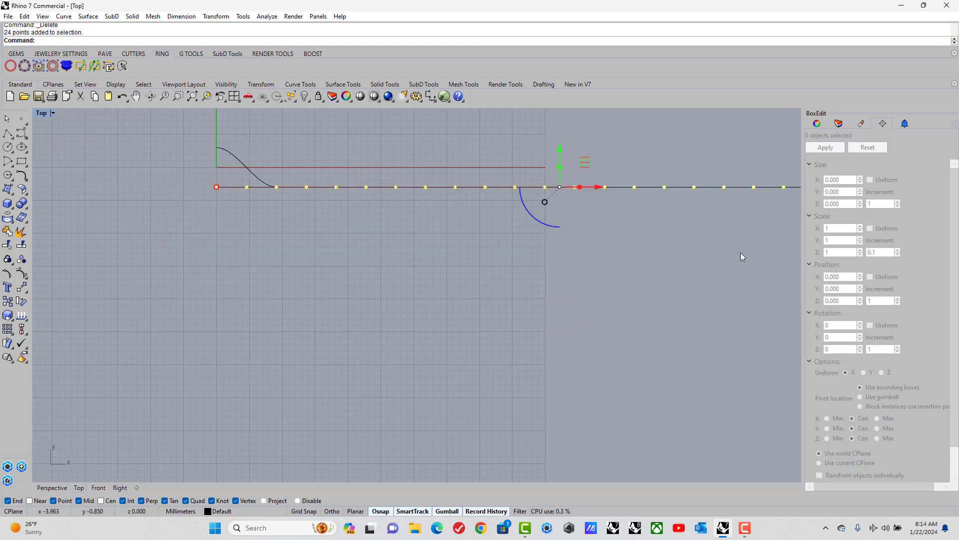
scroll(478, 214, down, 2)
key(Delete)
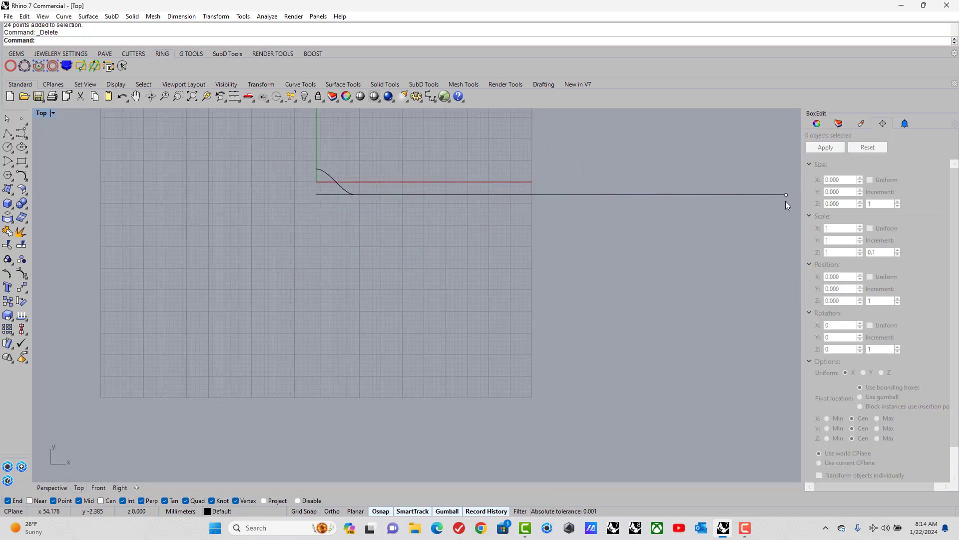
- Delete the straight line and mirror a copy of the S-curve across a vertical plane at its end
click(479, 194)
key(Delete)
click(320, 170)
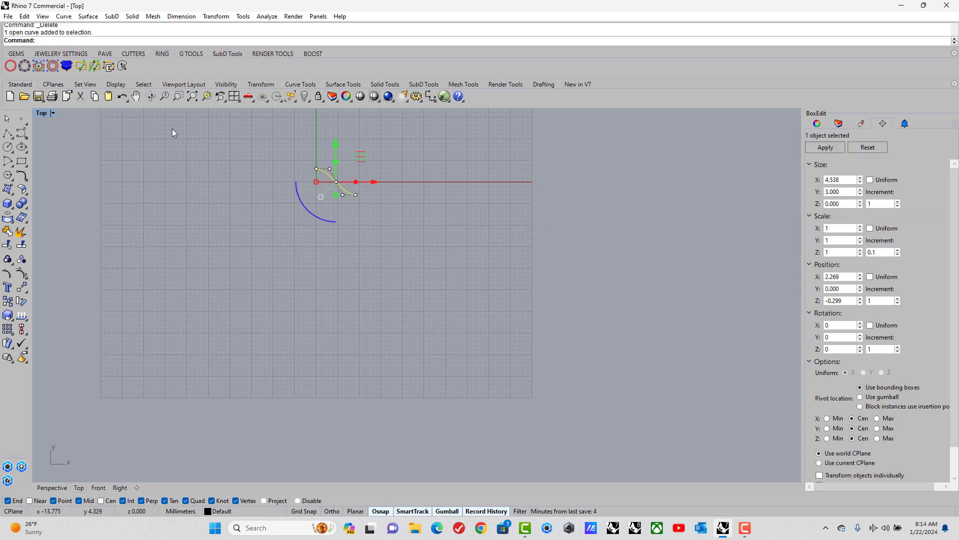
click(216, 16)
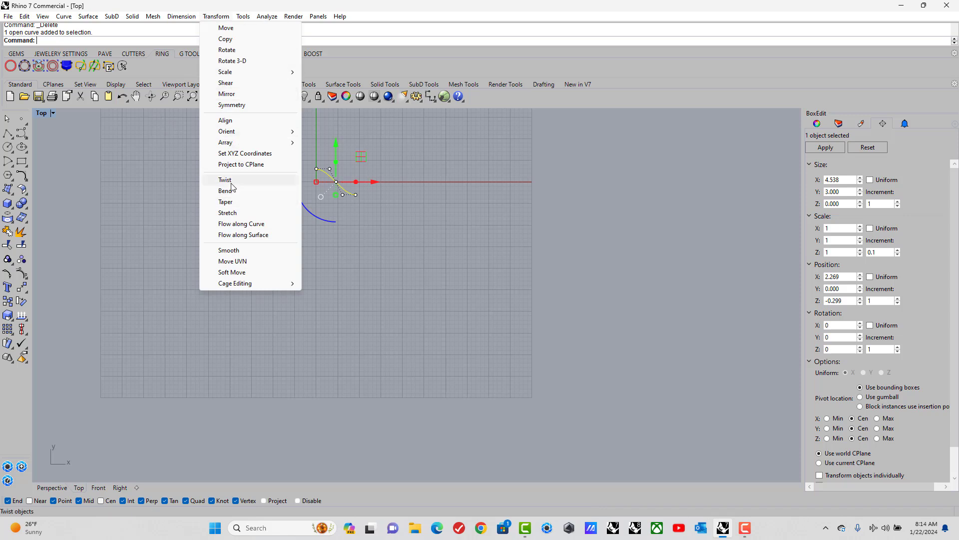
click(228, 94)
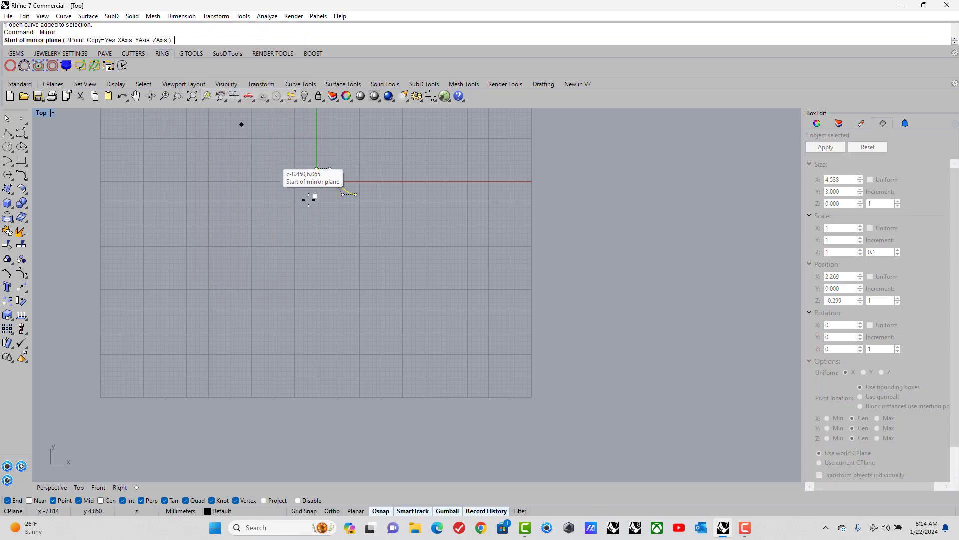
click(356, 195)
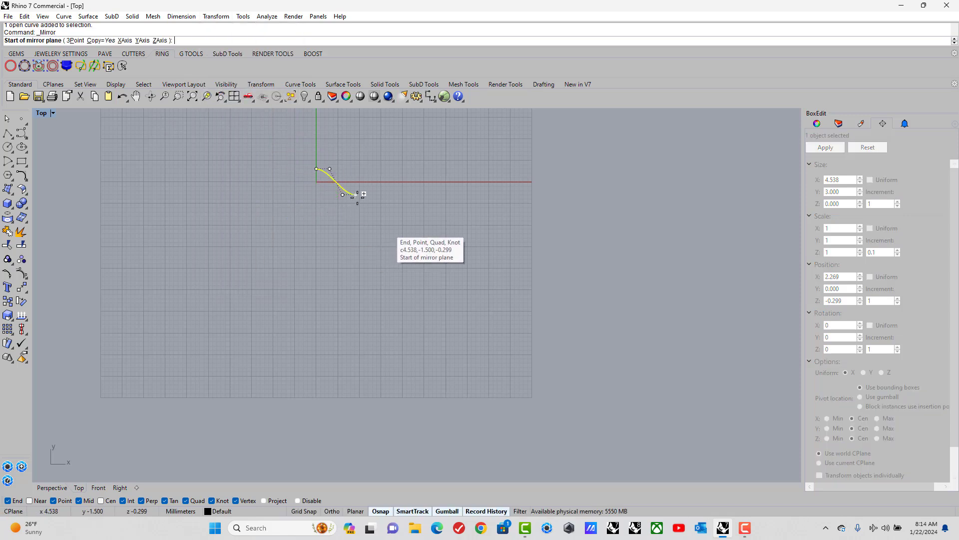
click(360, 156)
- Mirror the copy again from its end to extend the wave
click(386, 175)
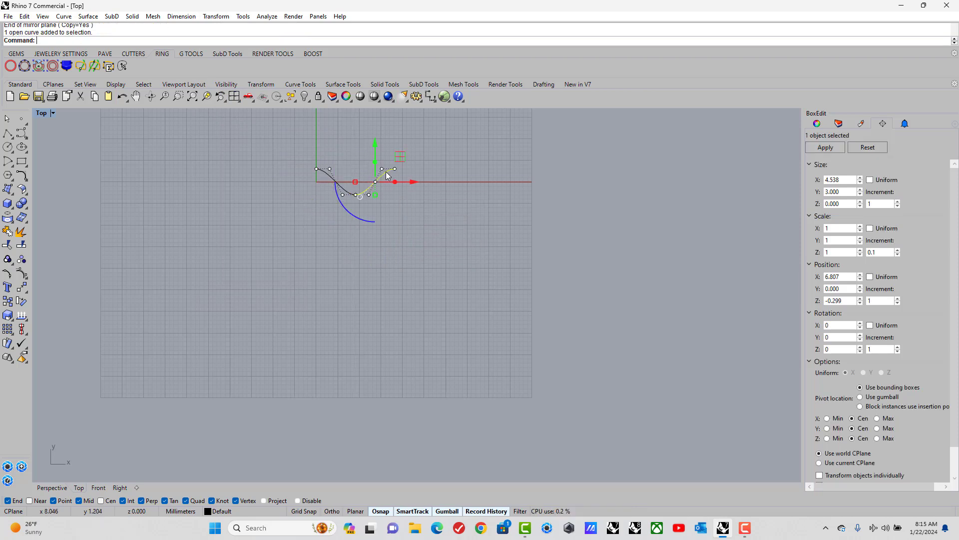
key(Return)
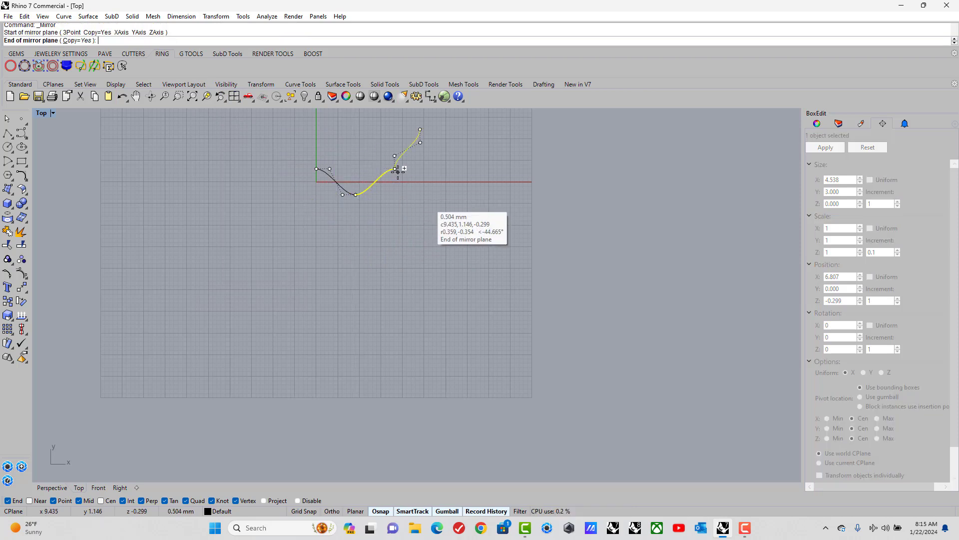
click(395, 169)
click(398, 242)
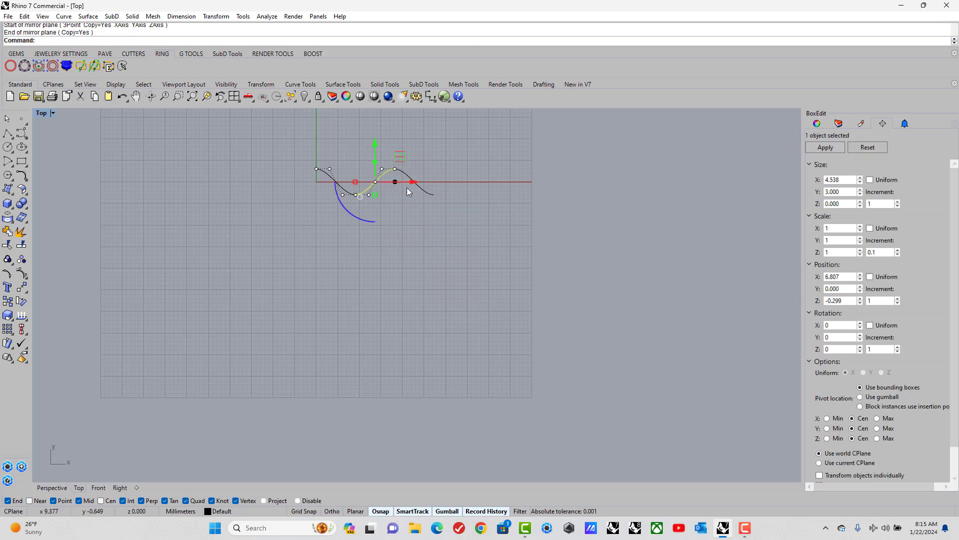
click(349, 133)
- Mirror all three wave pieces across the X axis
drag(278, 149, 458, 212)
key(Return)
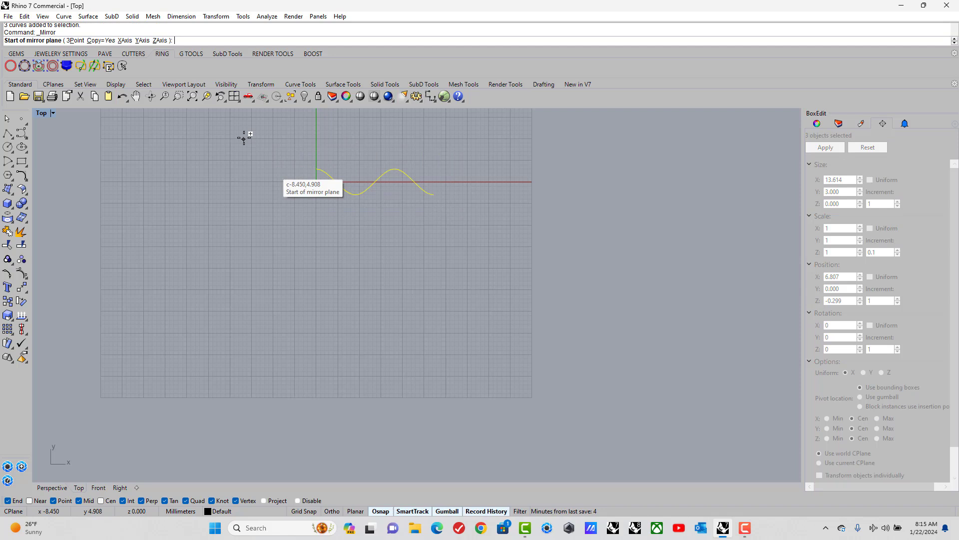
click(127, 43)
click(252, 192)
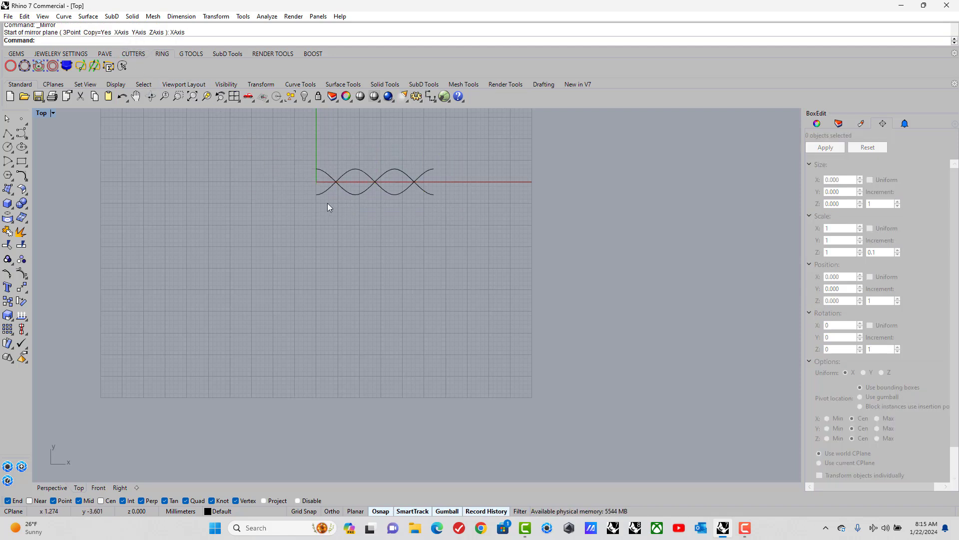
- Join one wave strand's three curve pieces into a single curve, then delete that joined curve
click(320, 172)
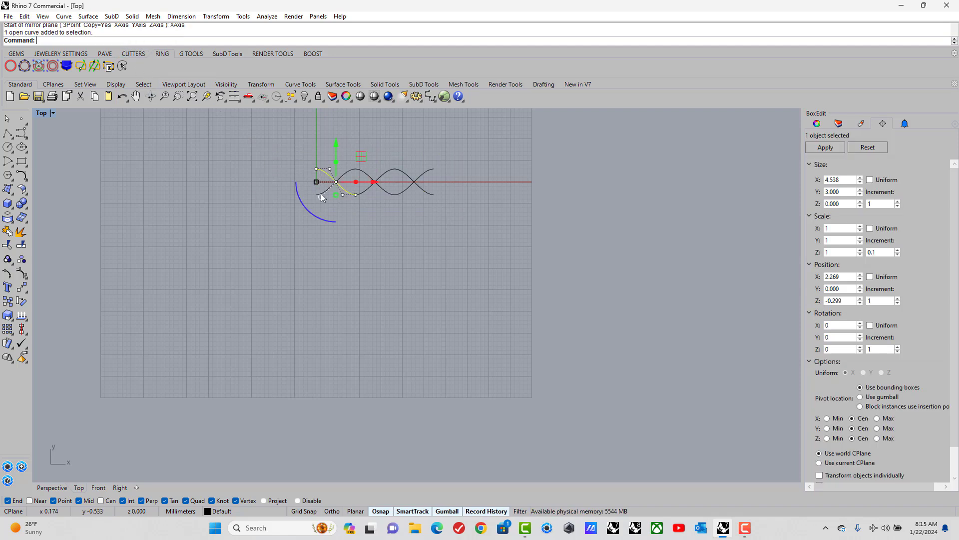
shift+click(368, 190)
shift+click(403, 183)
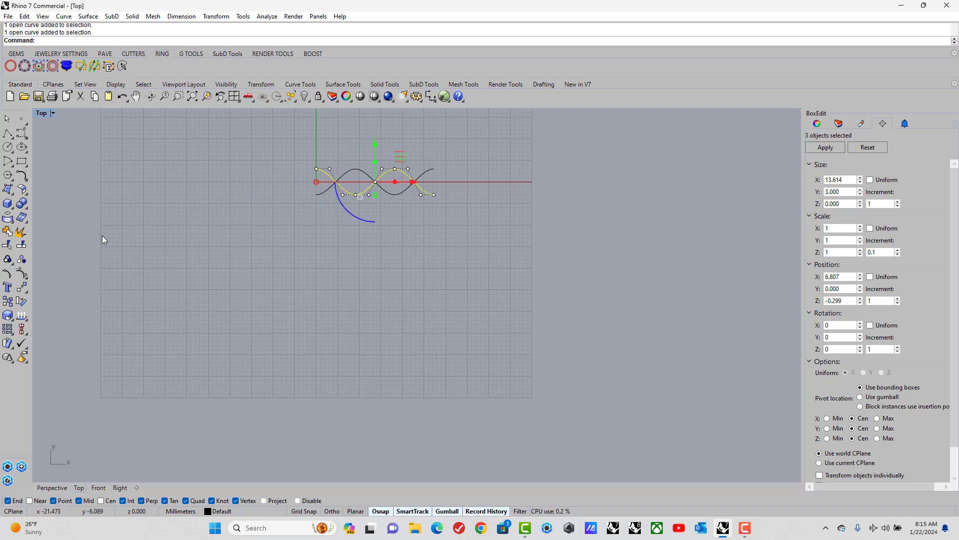
click(8, 231)
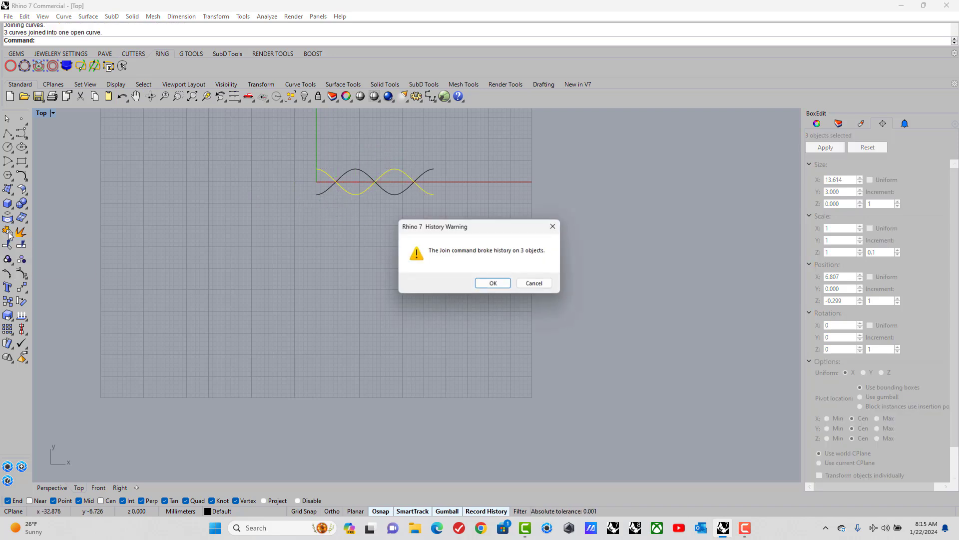
click(492, 282)
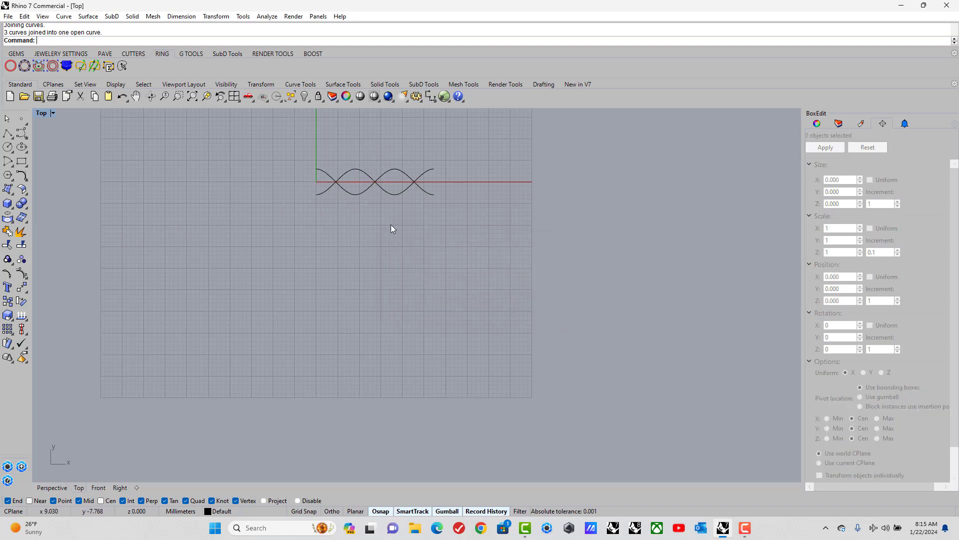
click(369, 176)
key(Delete)
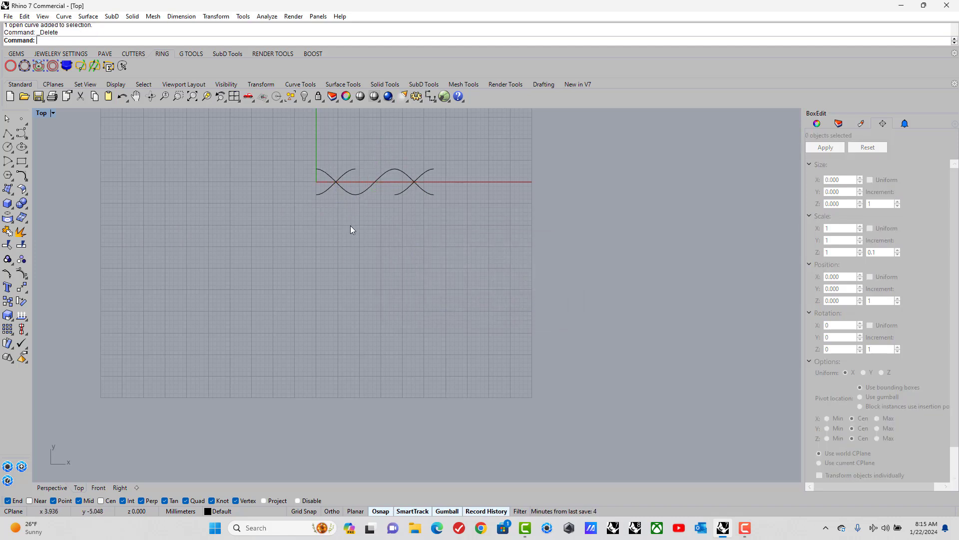
- Maximize Perspective, show the four hidden profiles and ring circle, and select the wavy rail
double_click(42, 113)
double_click(436, 114)
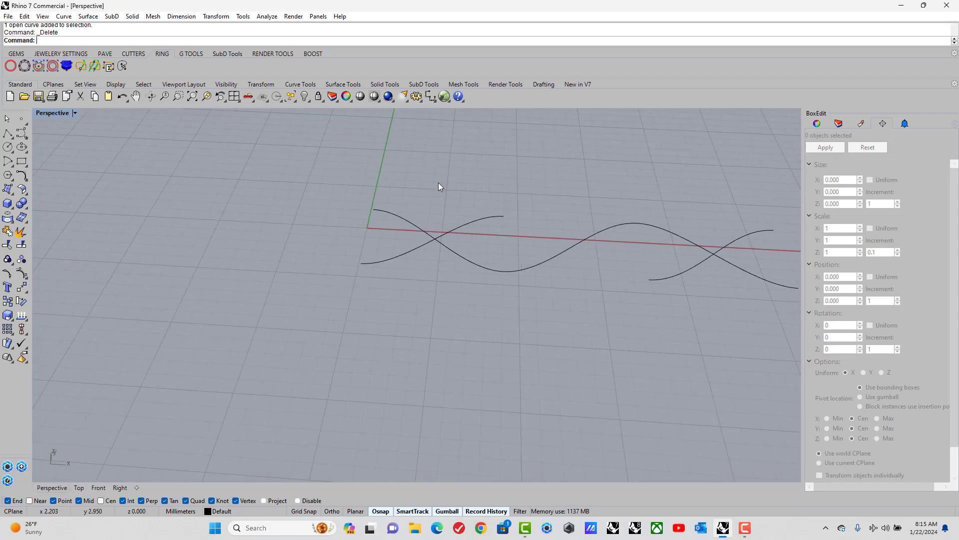
right_click(305, 99)
mouse_move(412, 183)
right_down()
mouse_move(396, 183)
mouse_move(398, 202)
right_up()
click(398, 210)
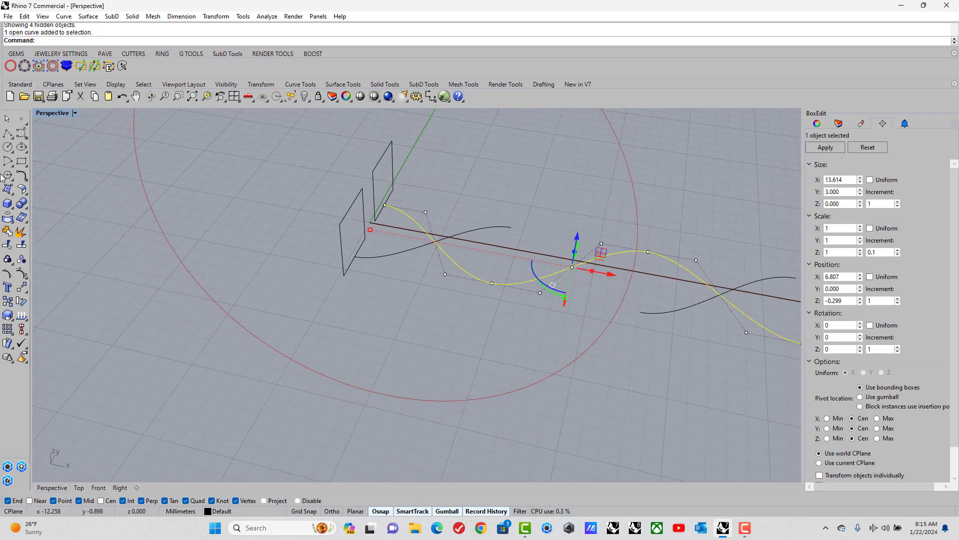
- Sweep 1 Rail the rectangle profile along the wavy rail, then select the new band polysurface
click(8, 189)
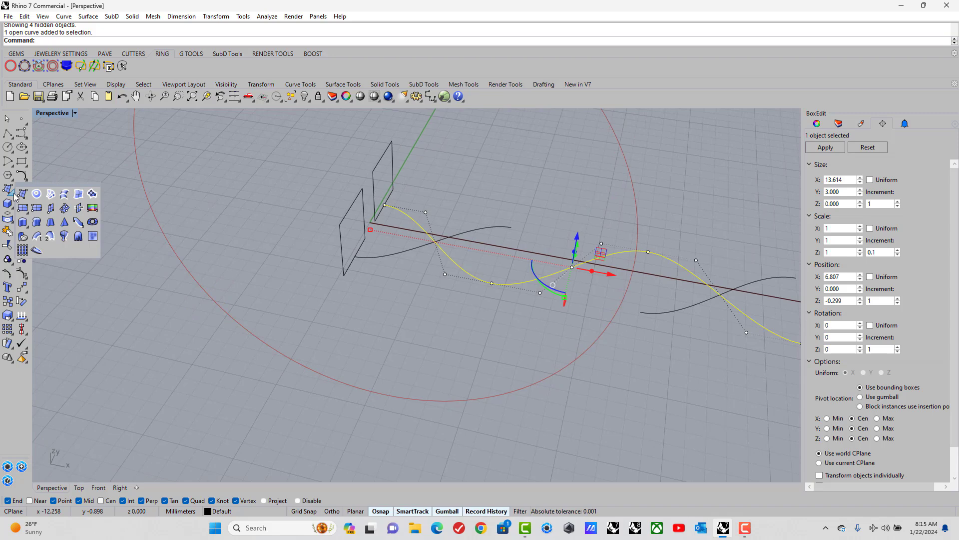
click(37, 238)
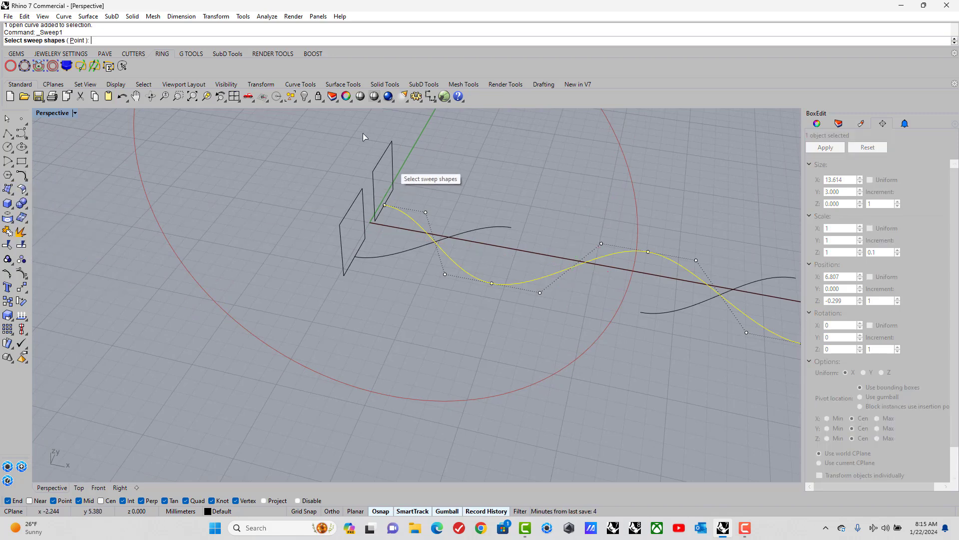
click(374, 166)
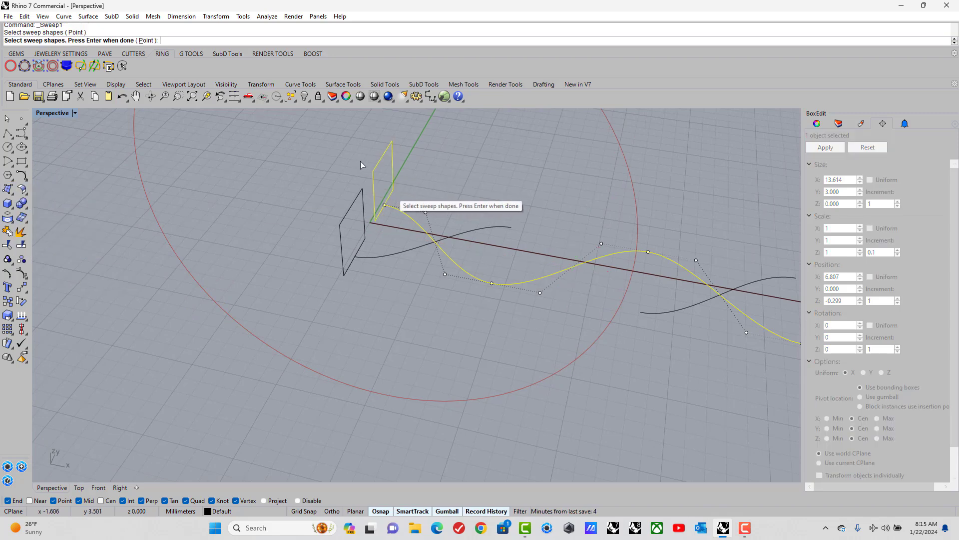
key(Return)
key(Return)
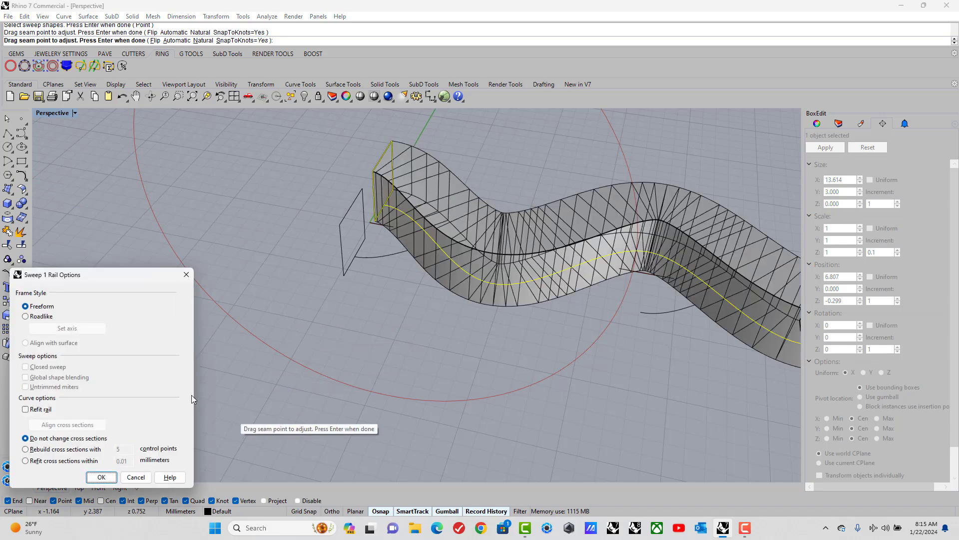
click(101, 477)
right_drag(365, 326, 489, 259)
key(Escape)
click(489, 259)
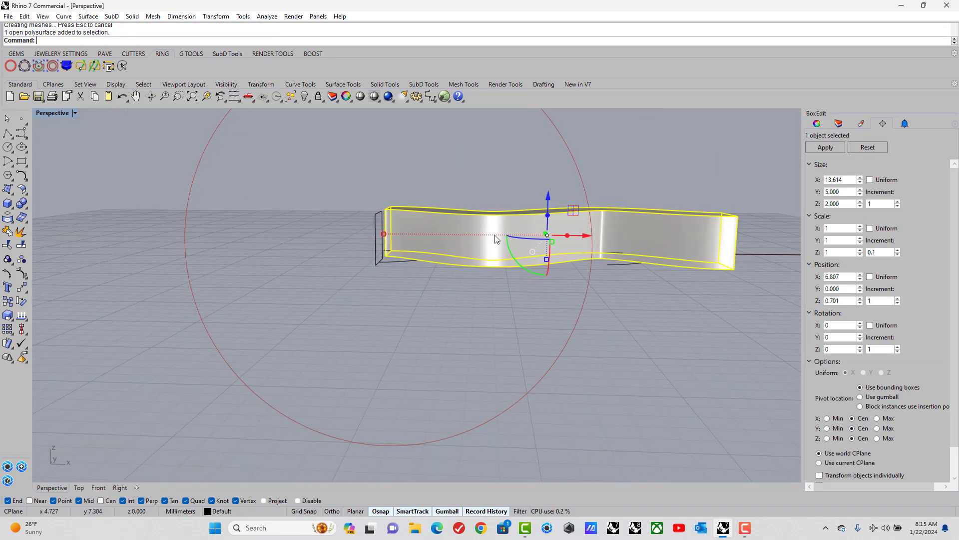
double_click(50, 112)
double_click(46, 301)
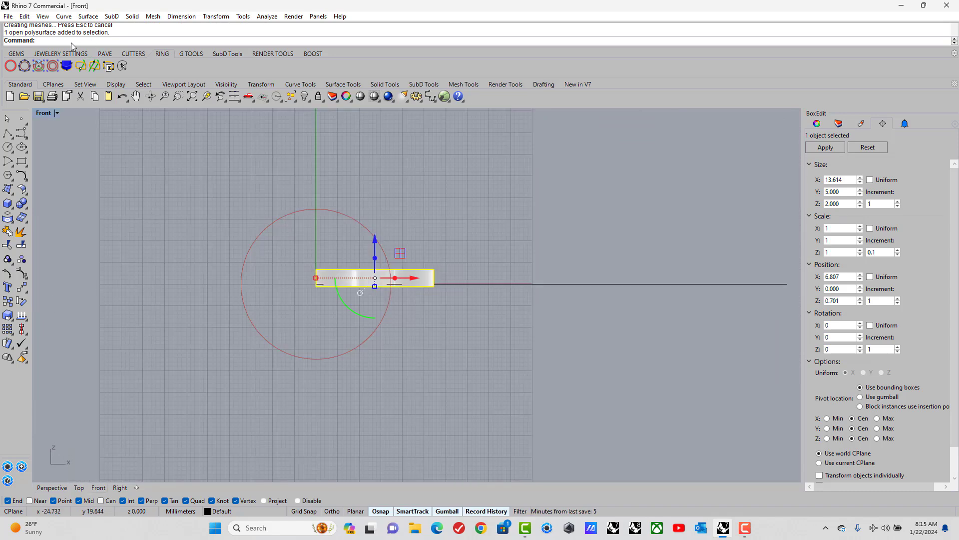
double_click(40, 112)
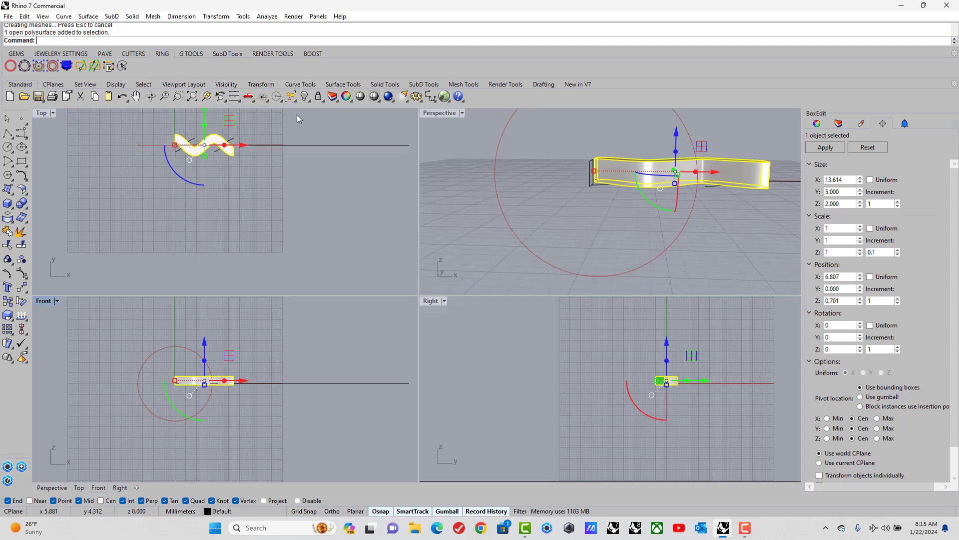
click(53, 113)
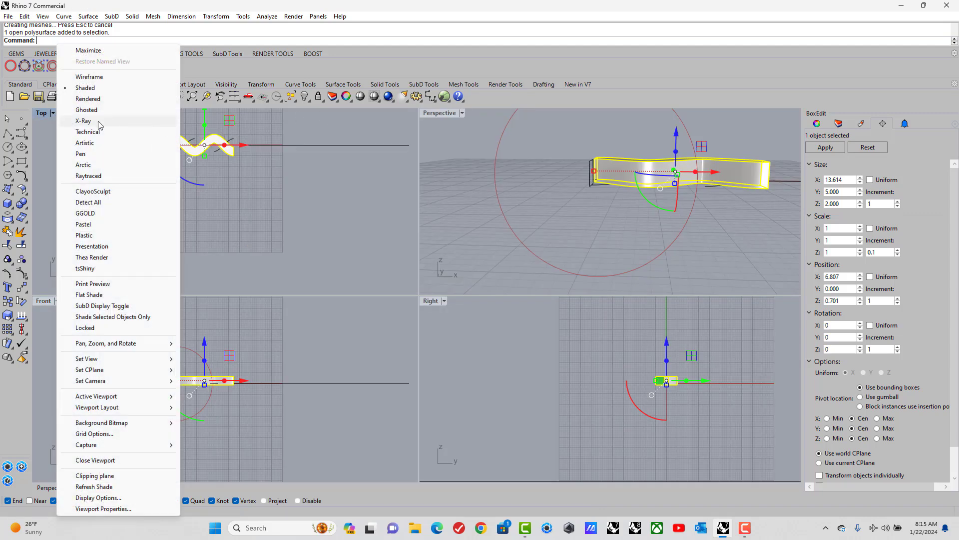
click(352, 144)
scroll(113, 139, up, 3)
right_drag(113, 139, 150, 158)
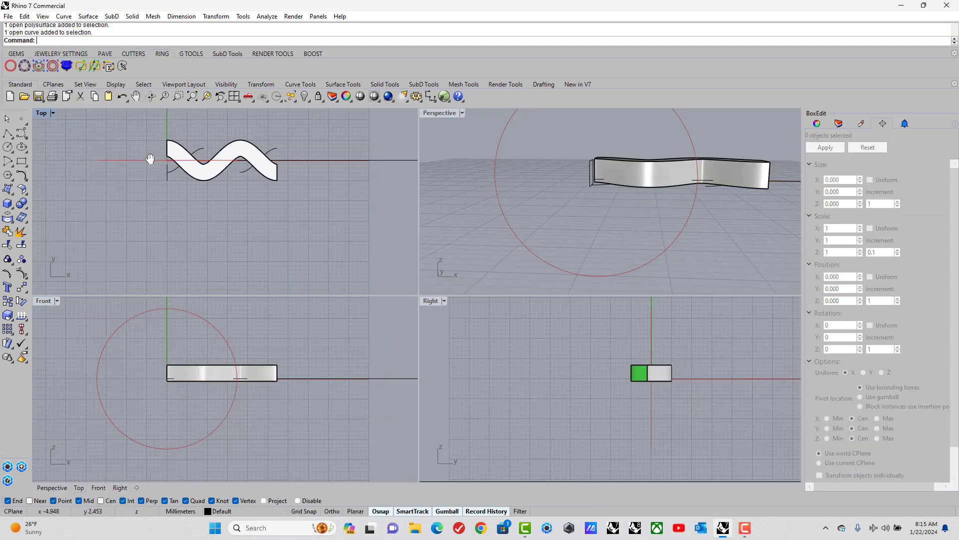
double_click(42, 115)
click(299, 210)
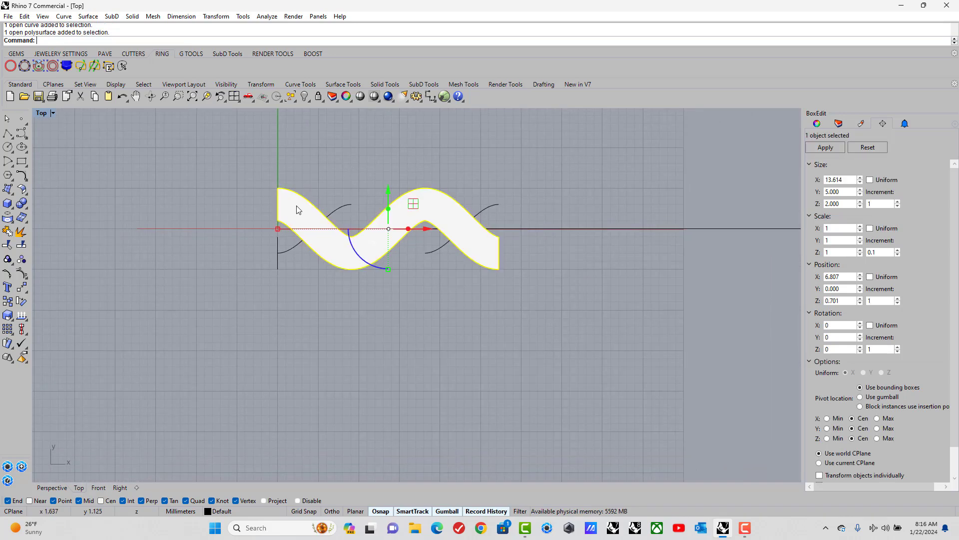
click(66, 42)
text(WireCut)
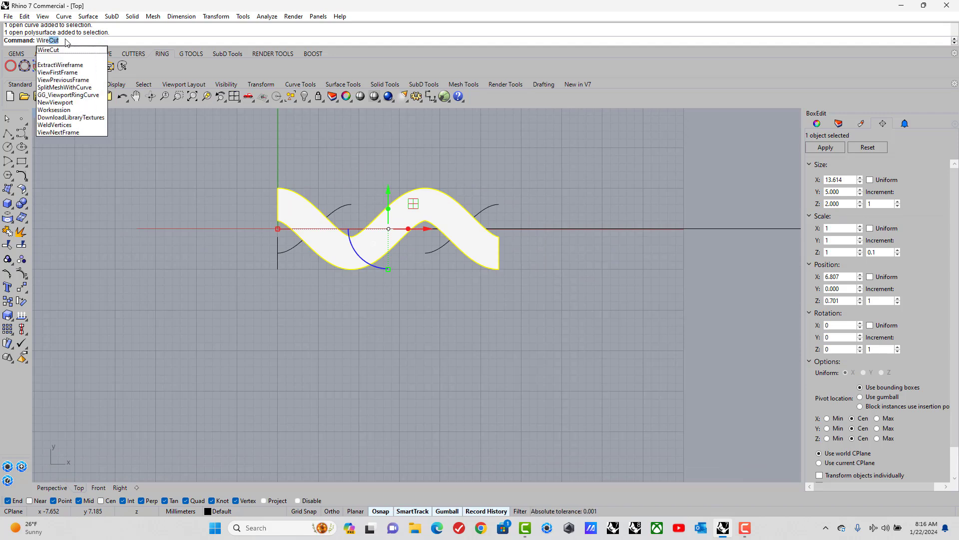
click(70, 50)
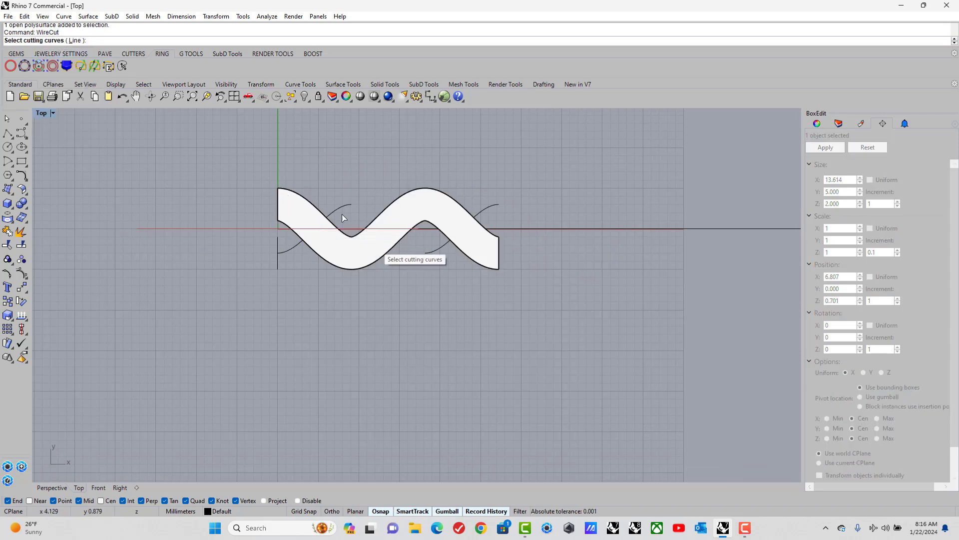
key(Return)
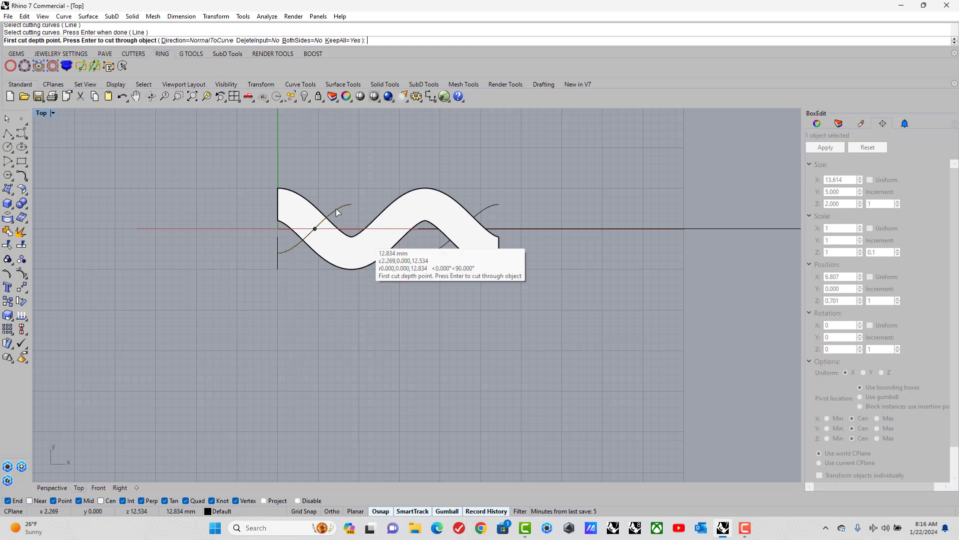
key(Return)
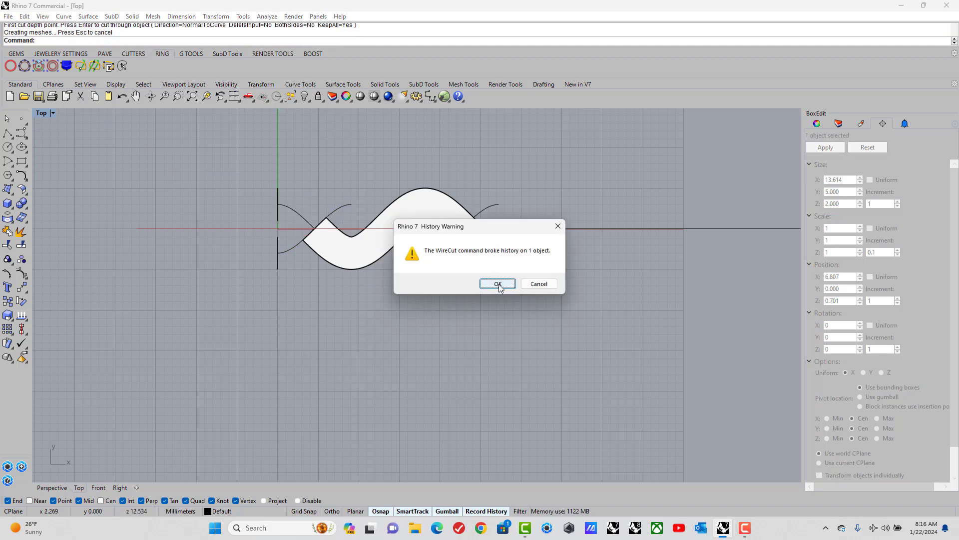
click(498, 285)
key(ctrl+z)
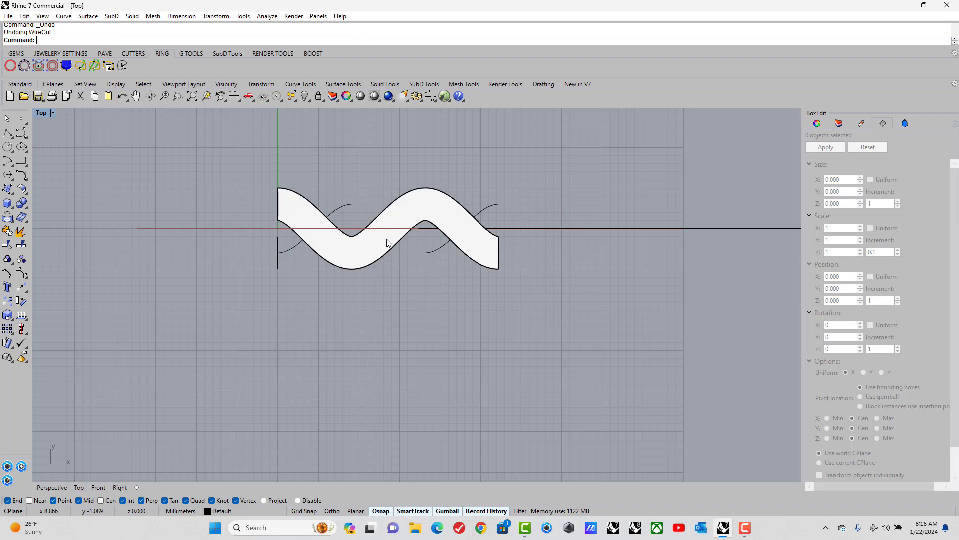
- Cap both open ends of the band, making a closed 13.614 × 5 × 2 mm solid
double_click(43, 113)
double_click(447, 113)
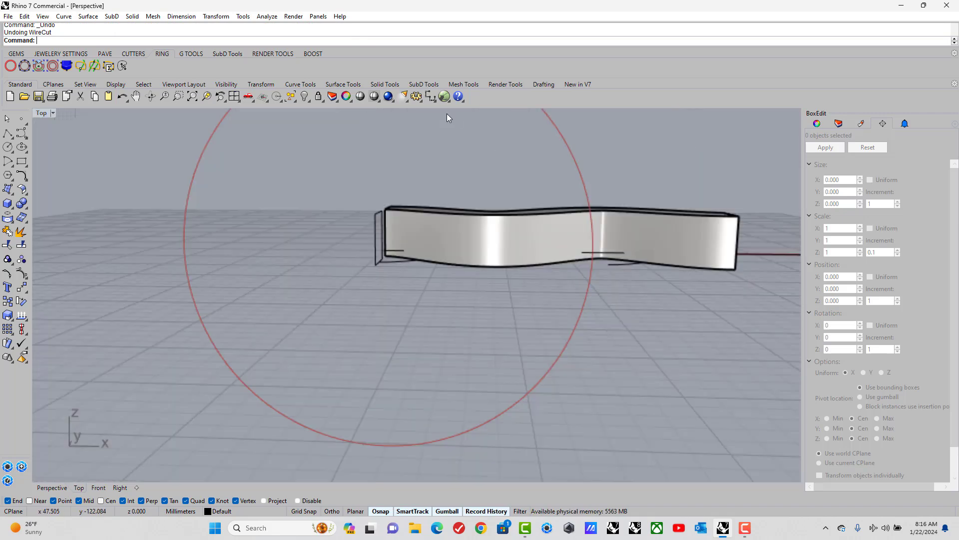
right_drag(447, 113, 466, 231)
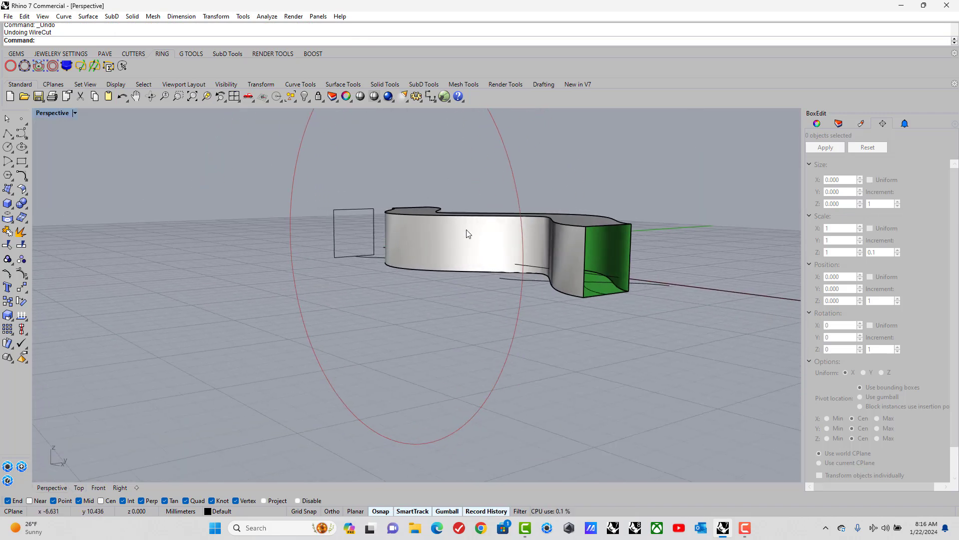
click(466, 231)
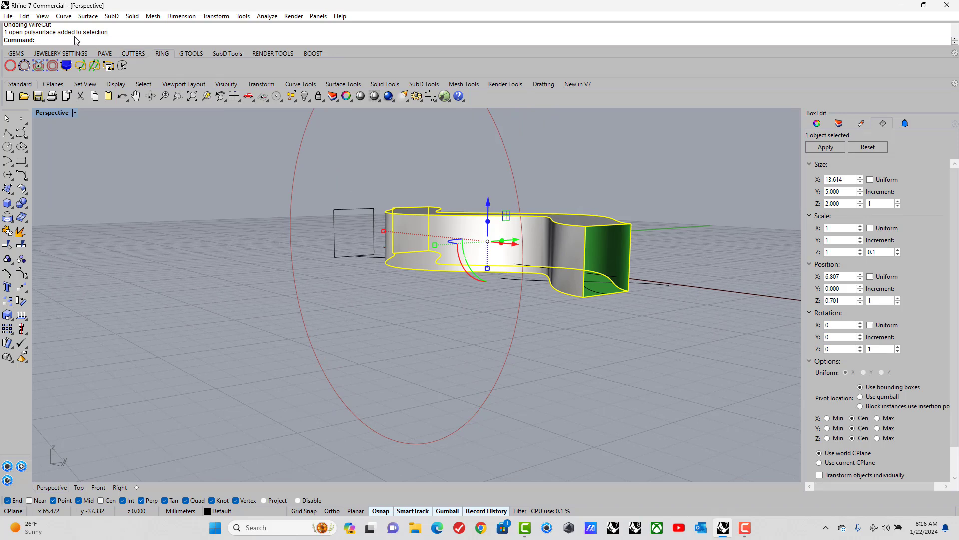
text(cap)
key(Return)
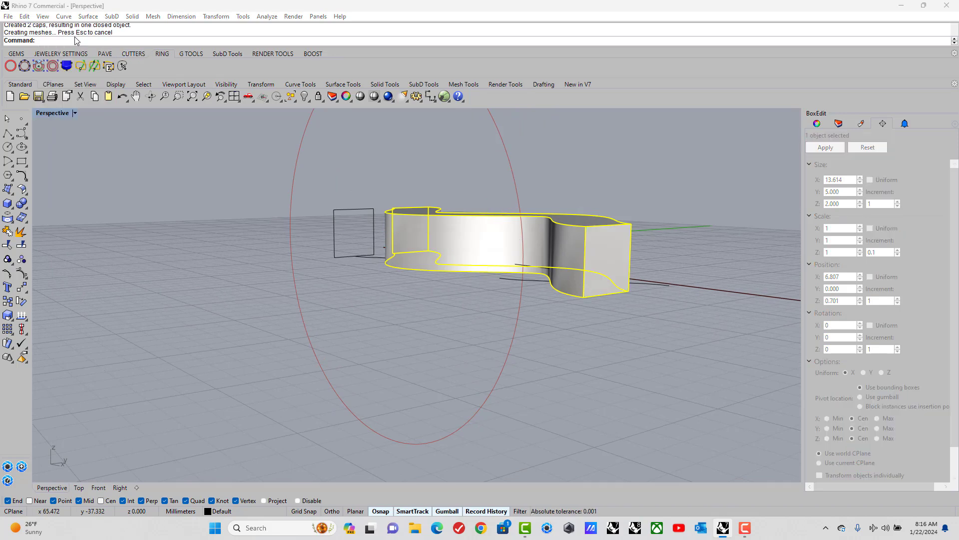
click(492, 284)
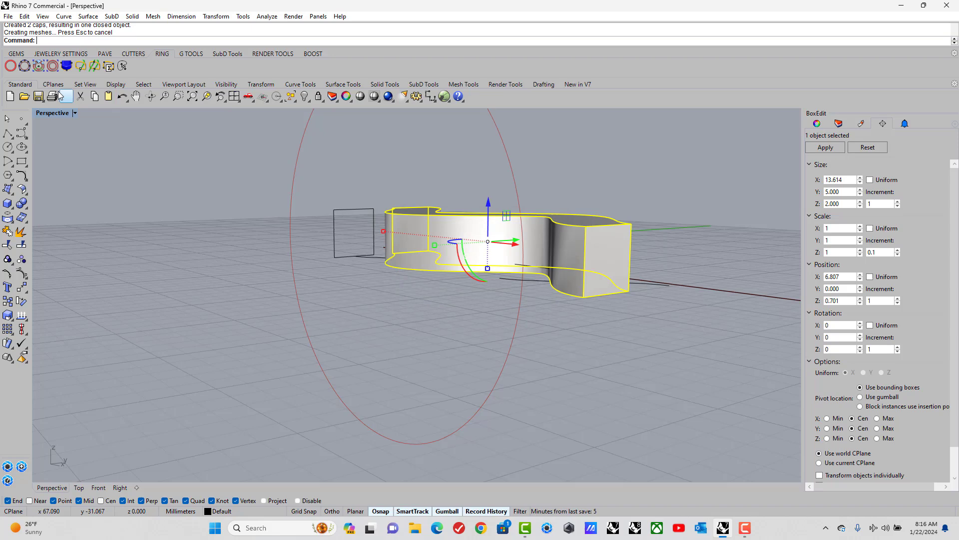
double_click(52, 113)
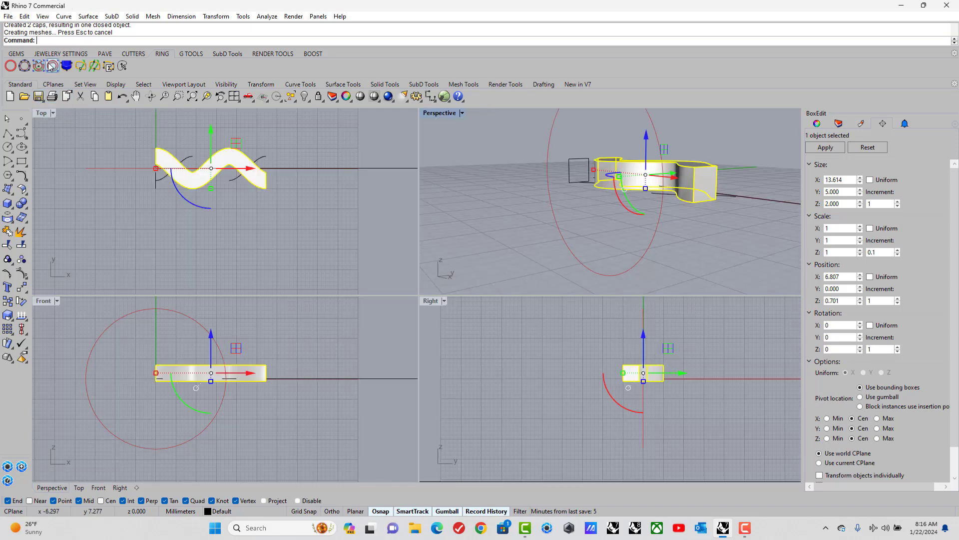
- Wire-cut the band at both ends using the two short lines as cutters
right_click(50, 41)
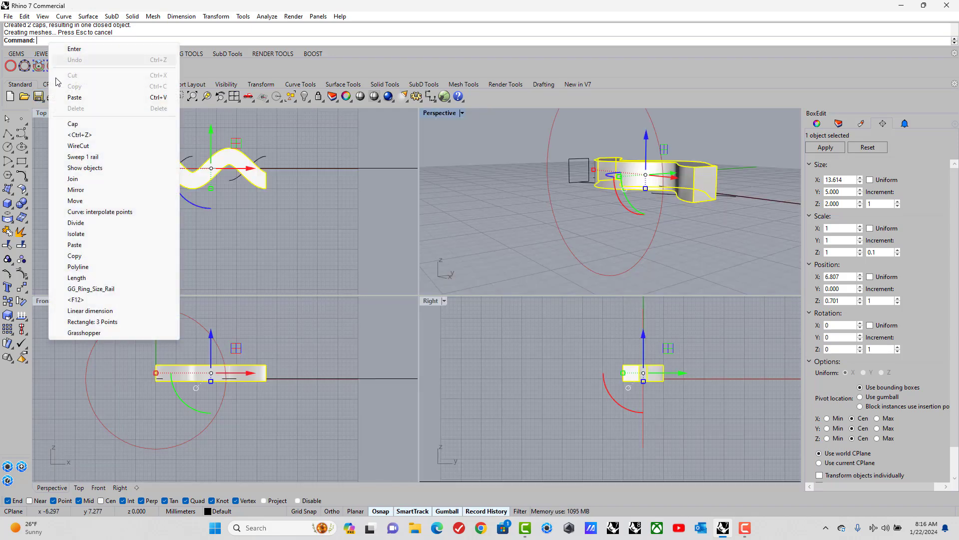
click(95, 146)
click(190, 163)
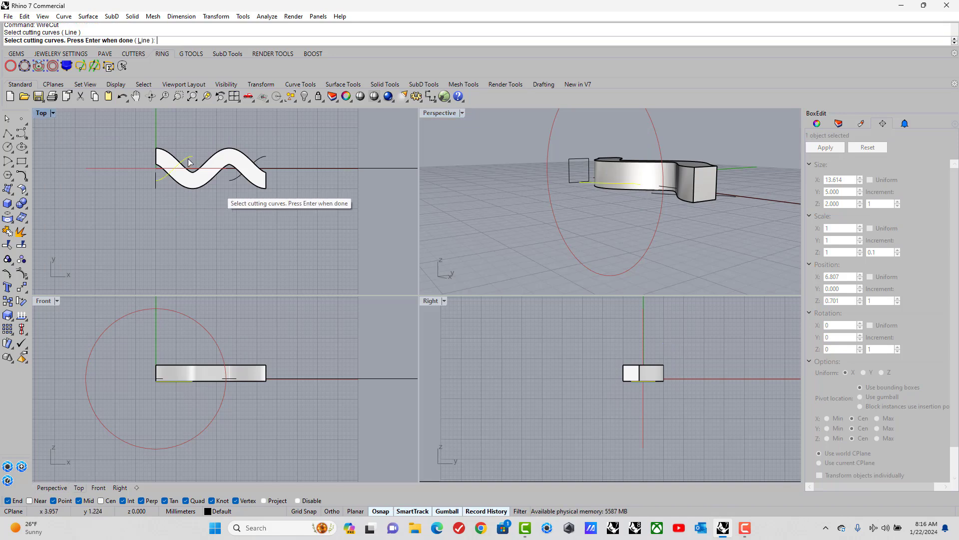
key(Return)
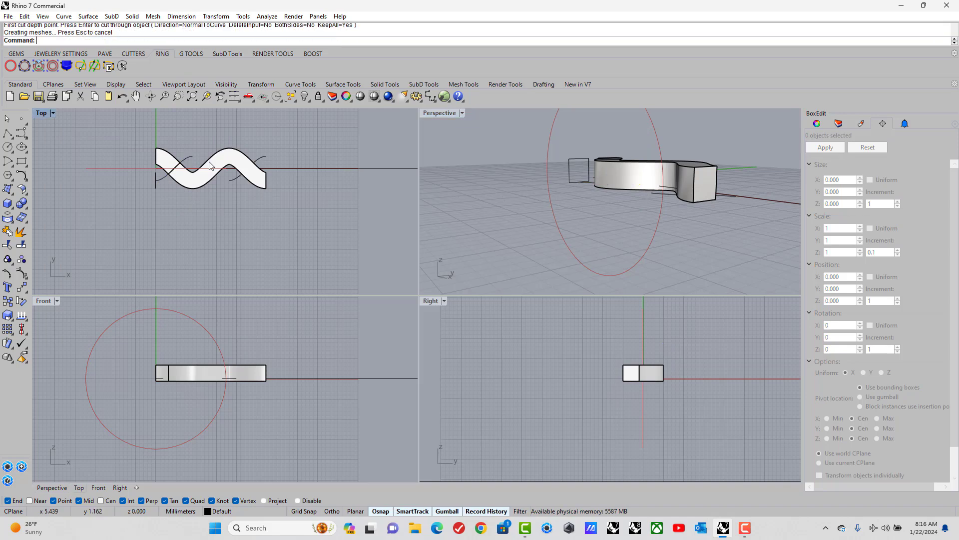
key(Return)
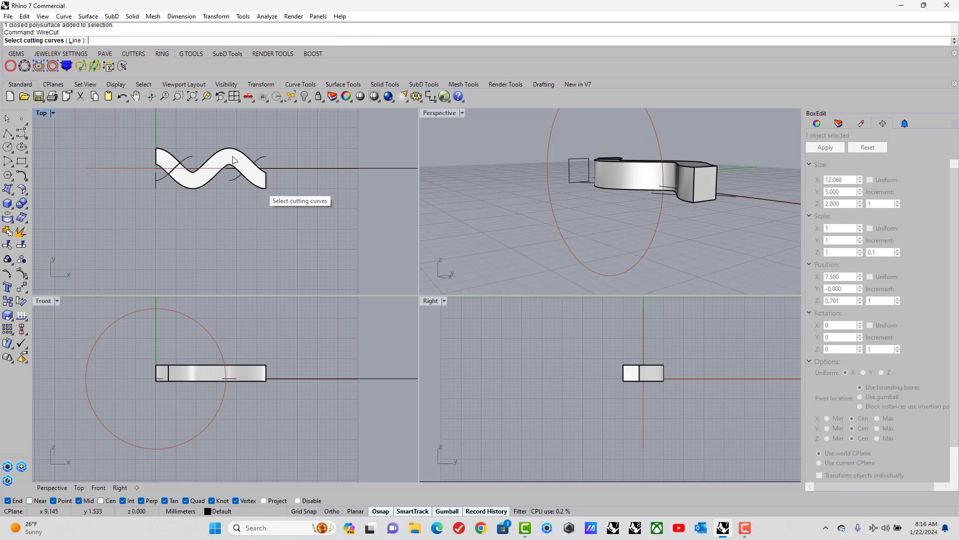
click(261, 161)
key(Return)
key(Return)
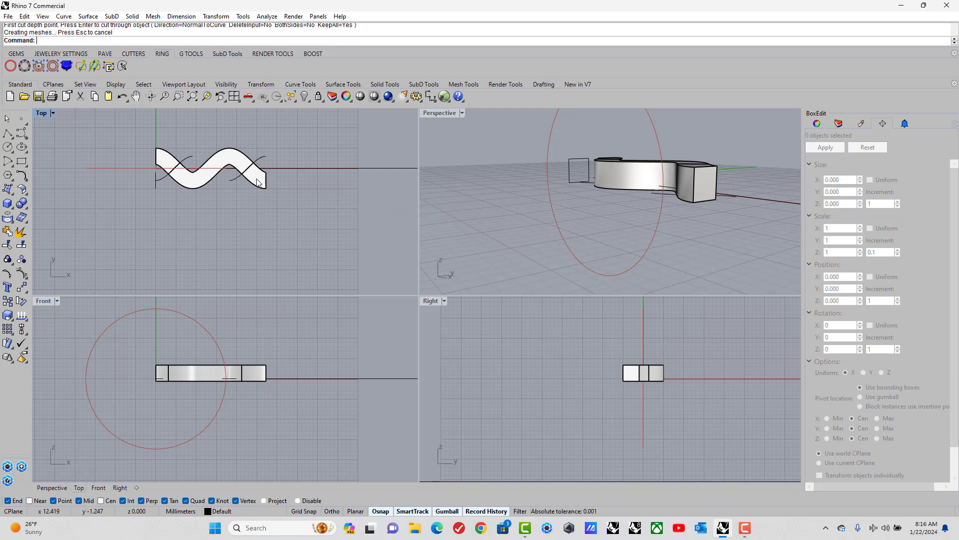
- Delete the left and right end pieces and select the remaining wavy segment
click(260, 186)
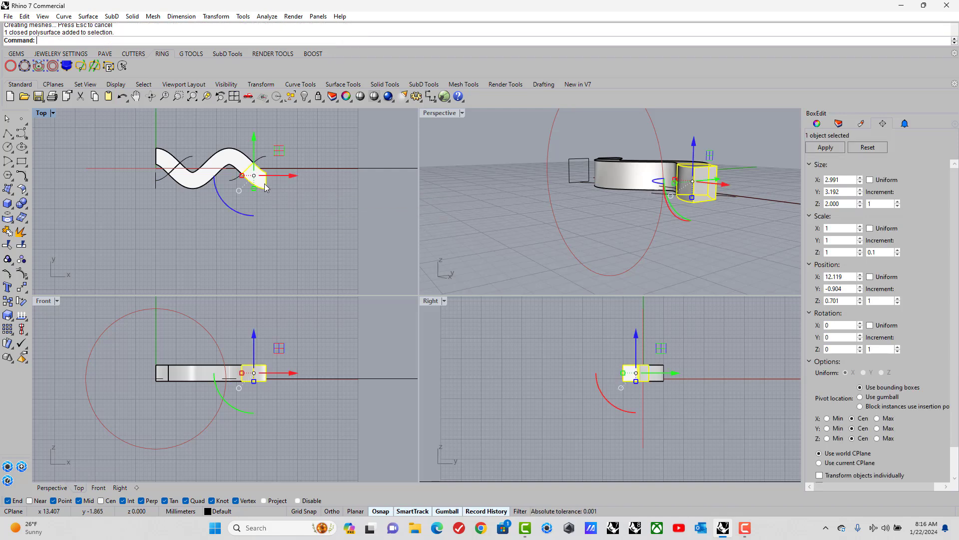
shift+click(160, 151)
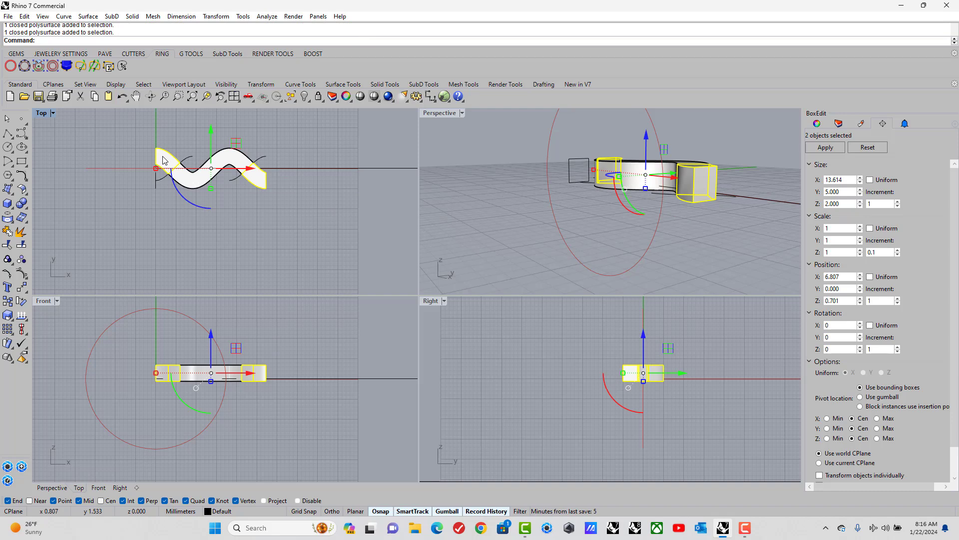
key(Delete)
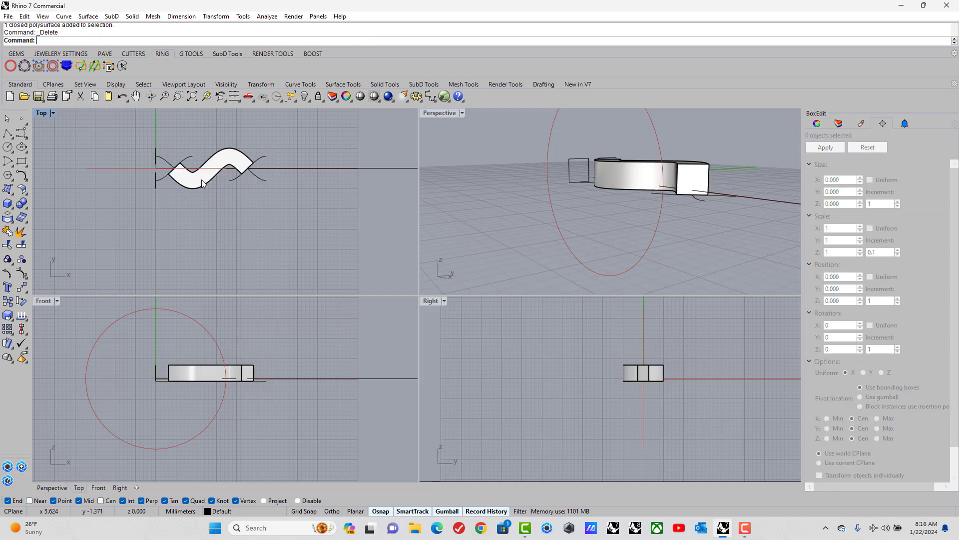
click(202, 188)
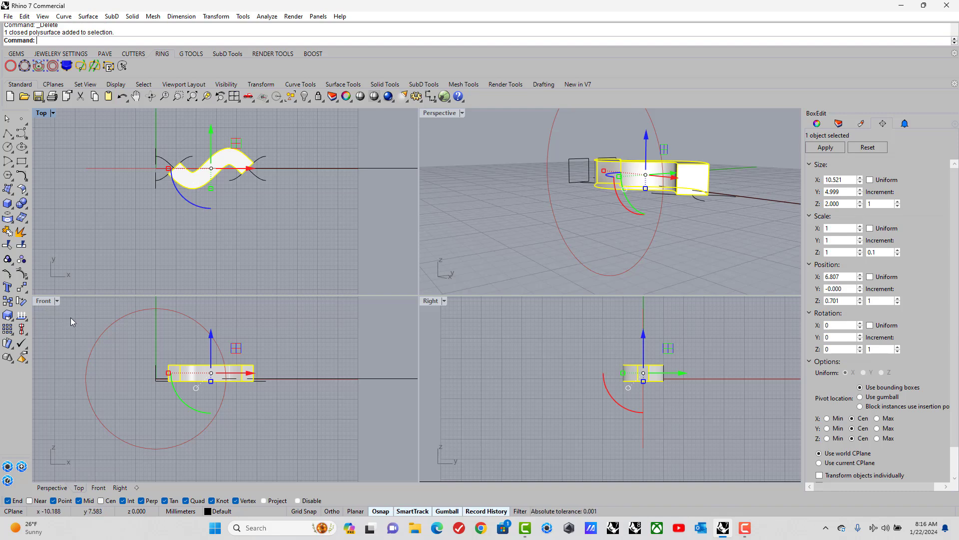
- Wrap the segment in a world bounding-box cage with 5 points along X and 5 along Y
double_click(42, 302)
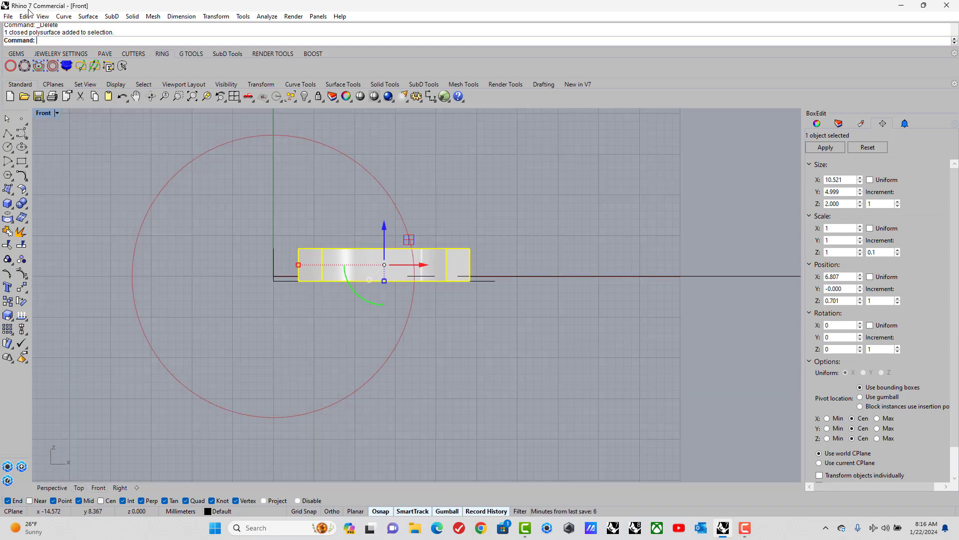
text(Cage)
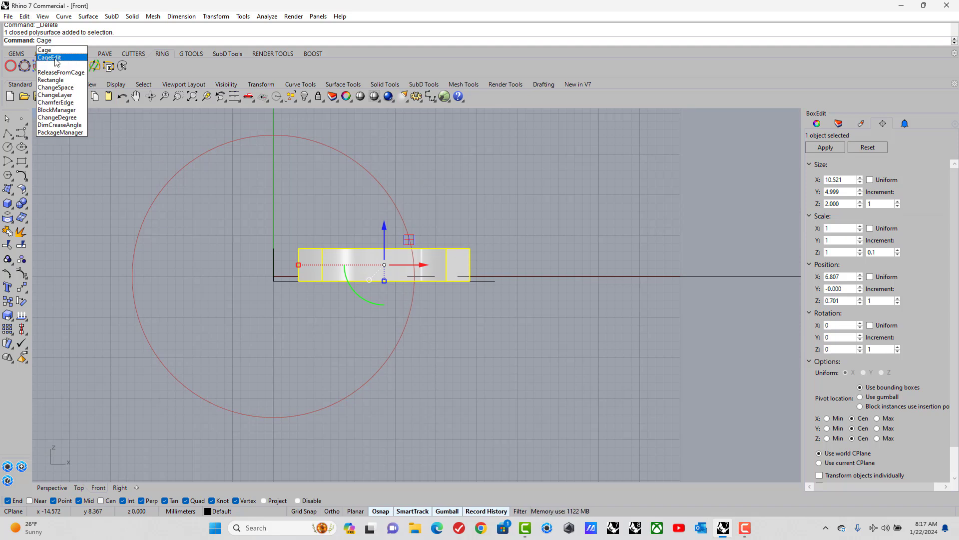
click(55, 57)
click(81, 41)
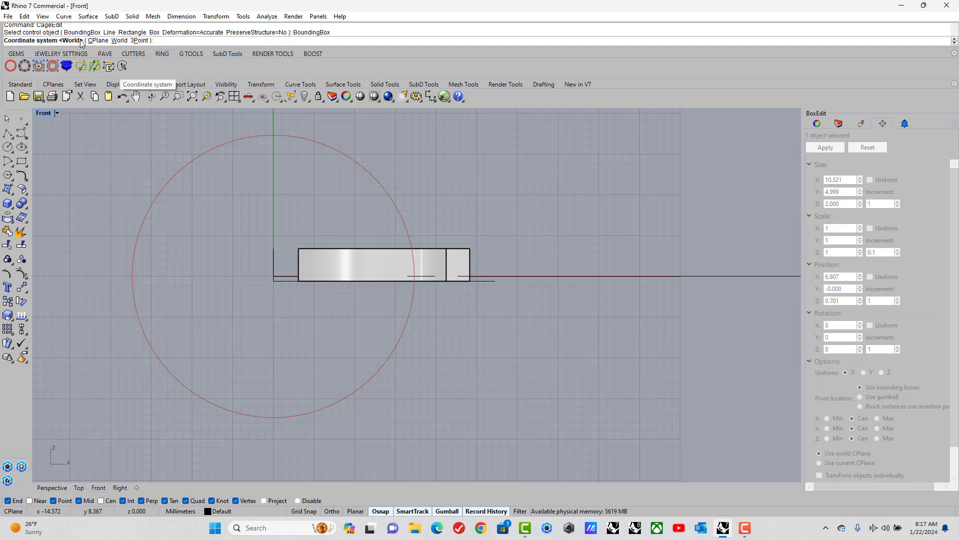
key(Return)
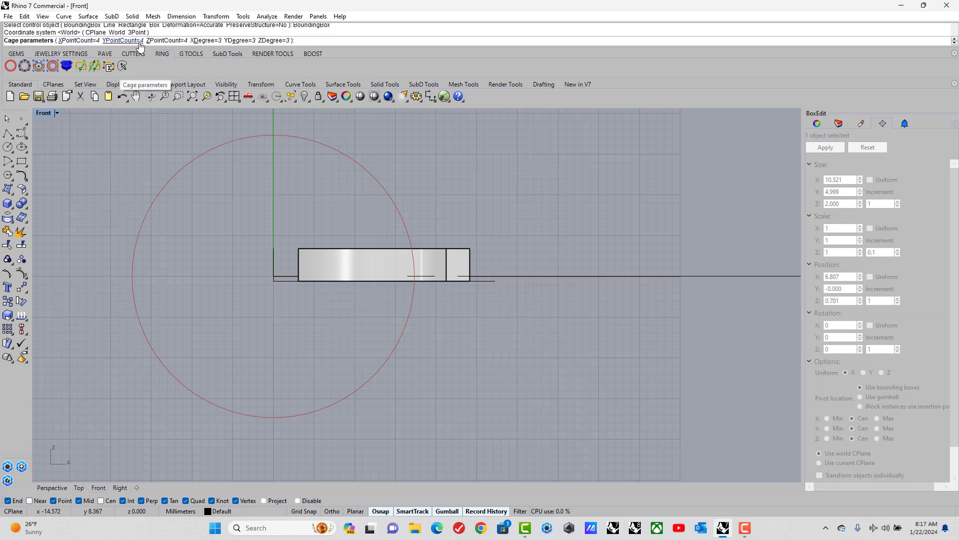
click(76, 40)
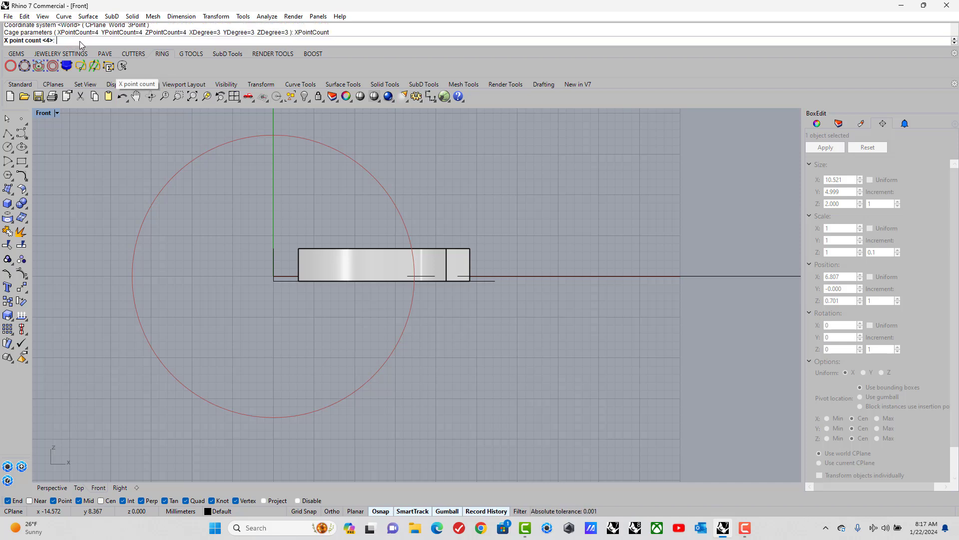
text(5)
key(Return)
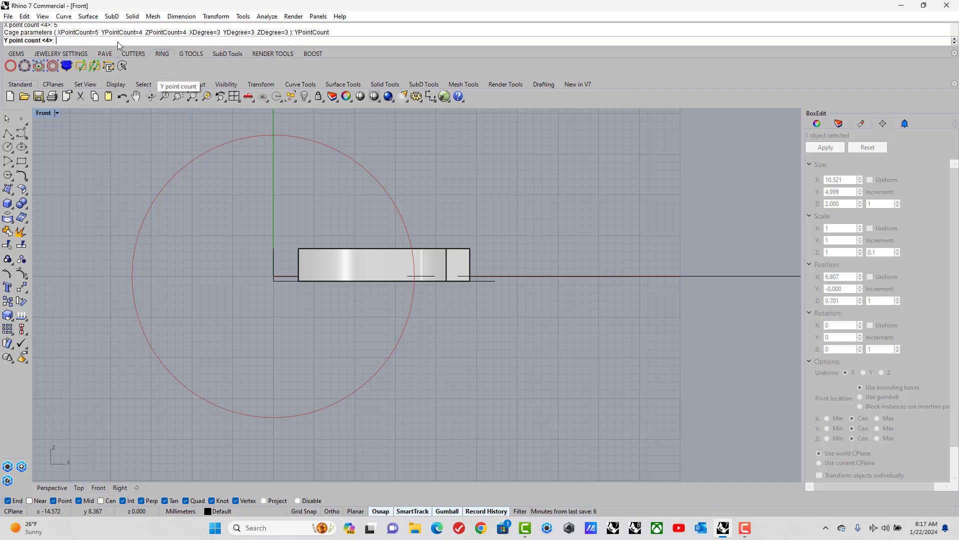
text(5)
key(Return)
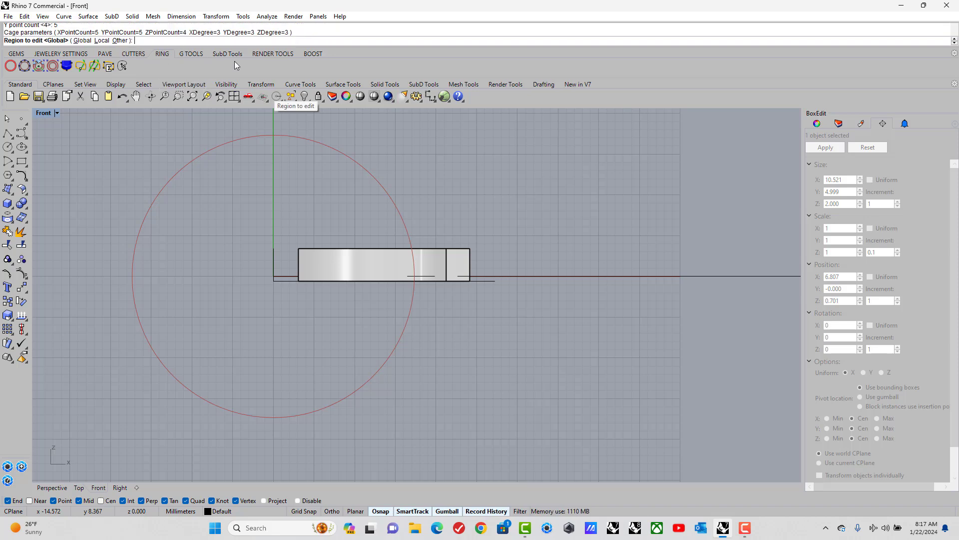
key(Return)
key(Return)
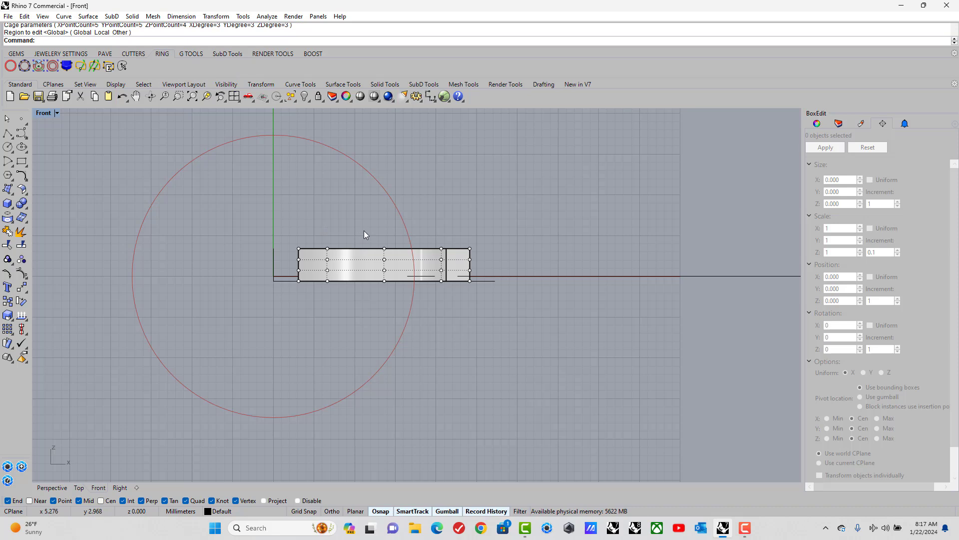
- Raise the middle cage points by 0.8 and lower the outer columns by 0.8 to arch the band
drag(364, 233, 399, 300)
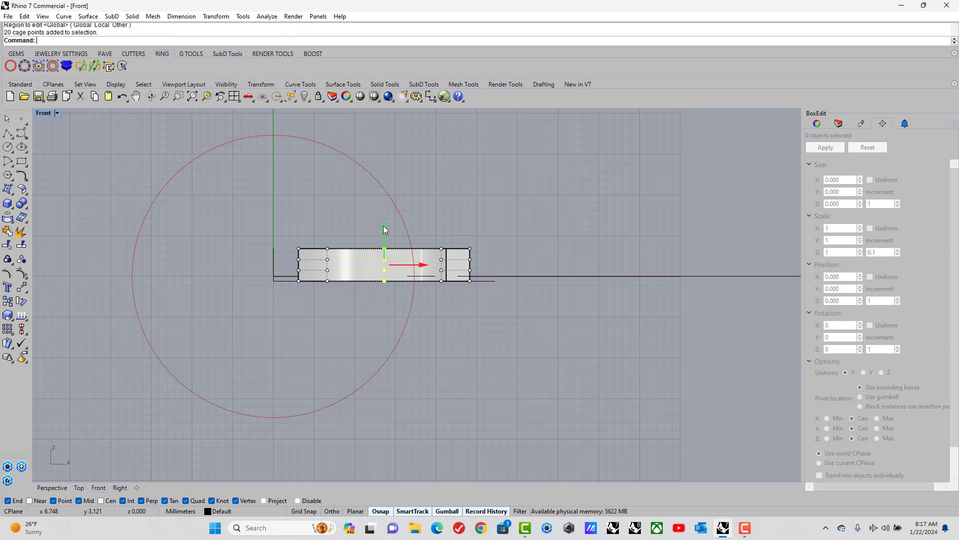
click(384, 227)
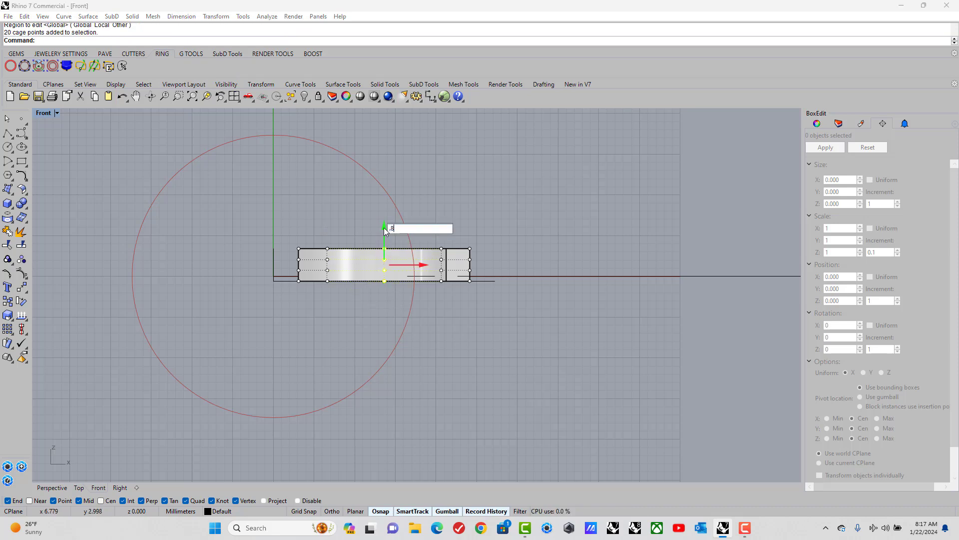
key(Return)
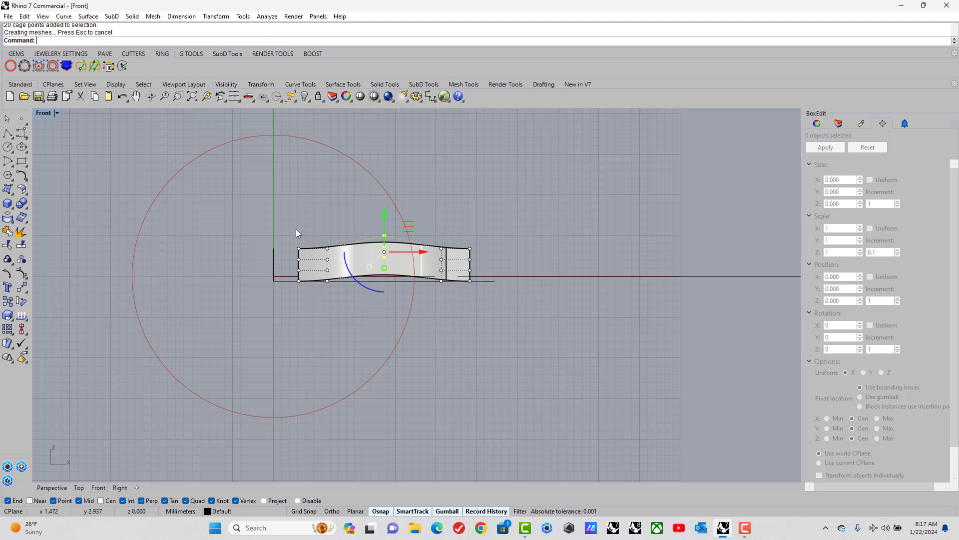
drag(297, 233, 370, 302)
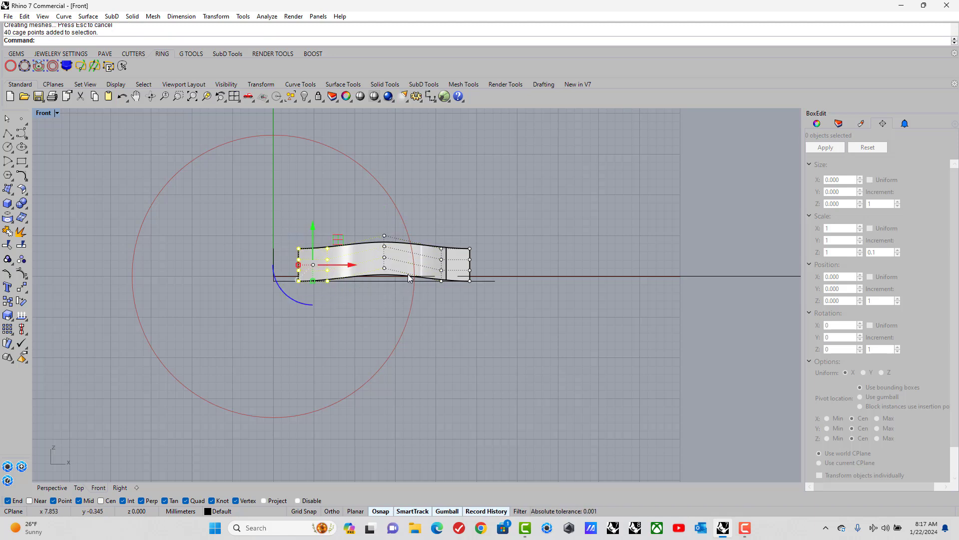
shift+drag(433, 238, 471, 298)
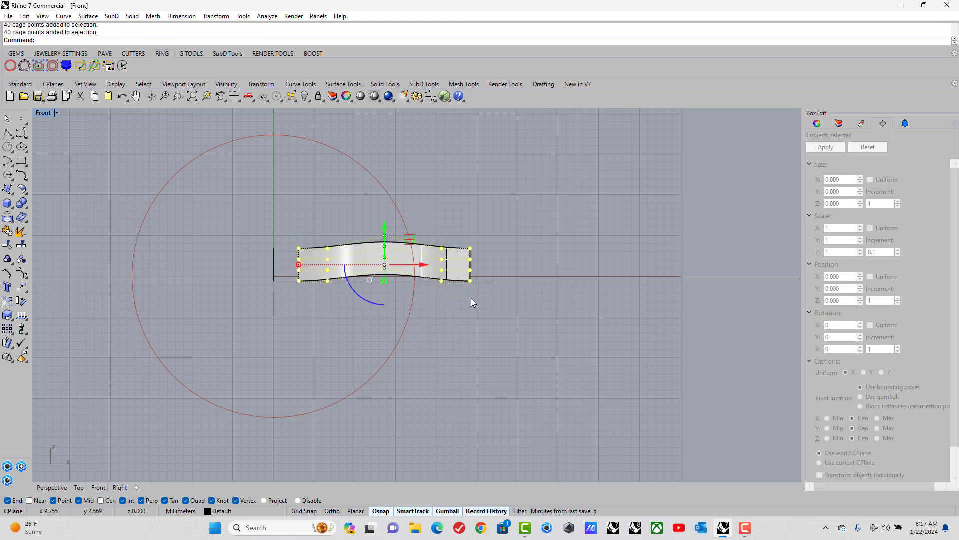
click(385, 227)
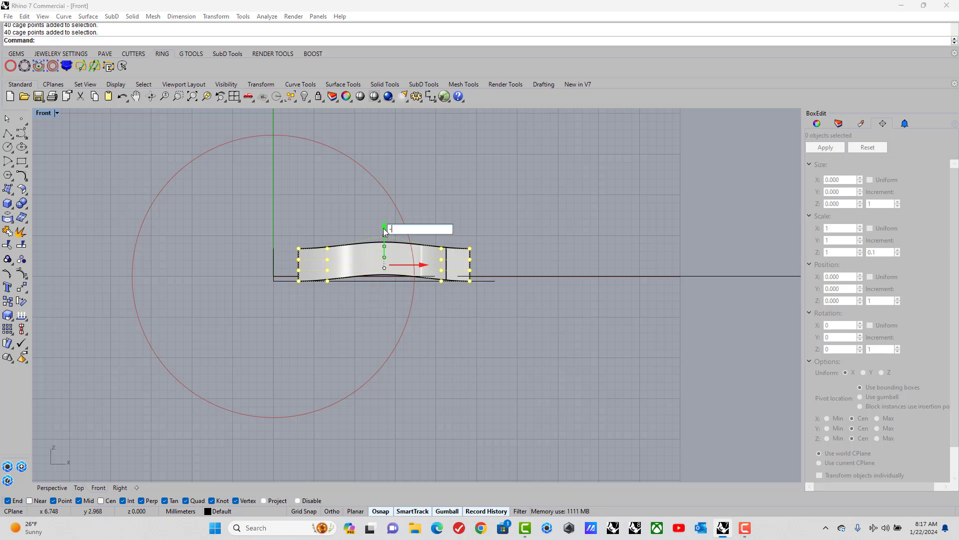
text(-.8)
key(Return)
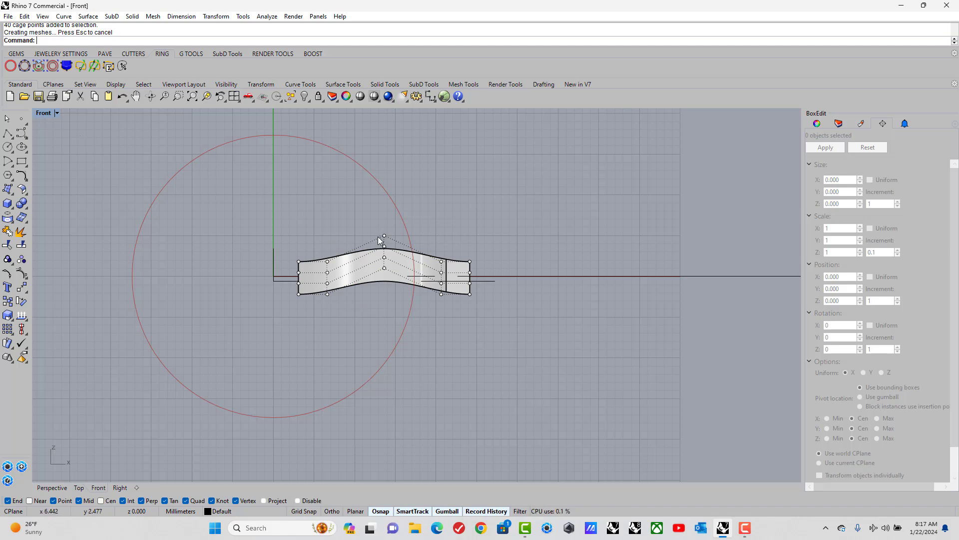
- Delete the control cage from the arched band
key(Escape)
double_click(47, 112)
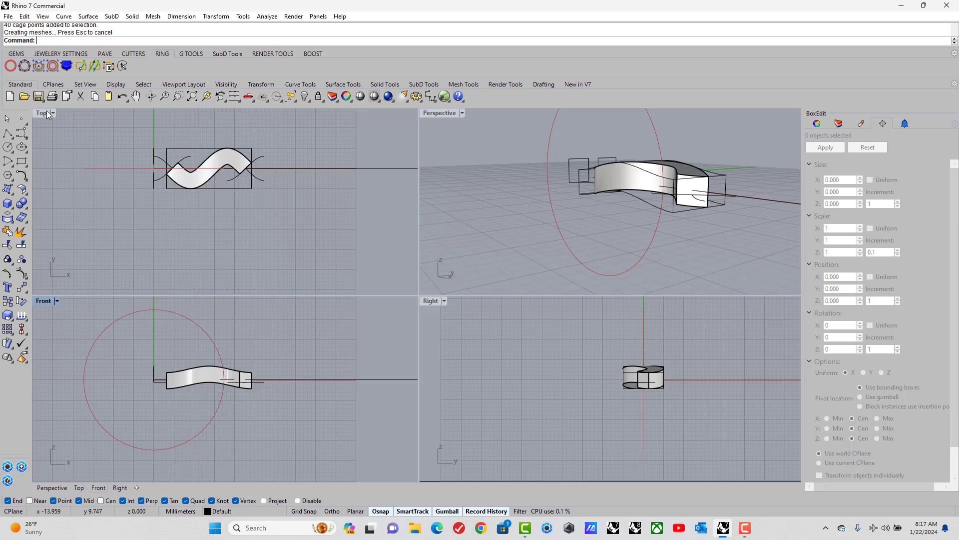
click(196, 149)
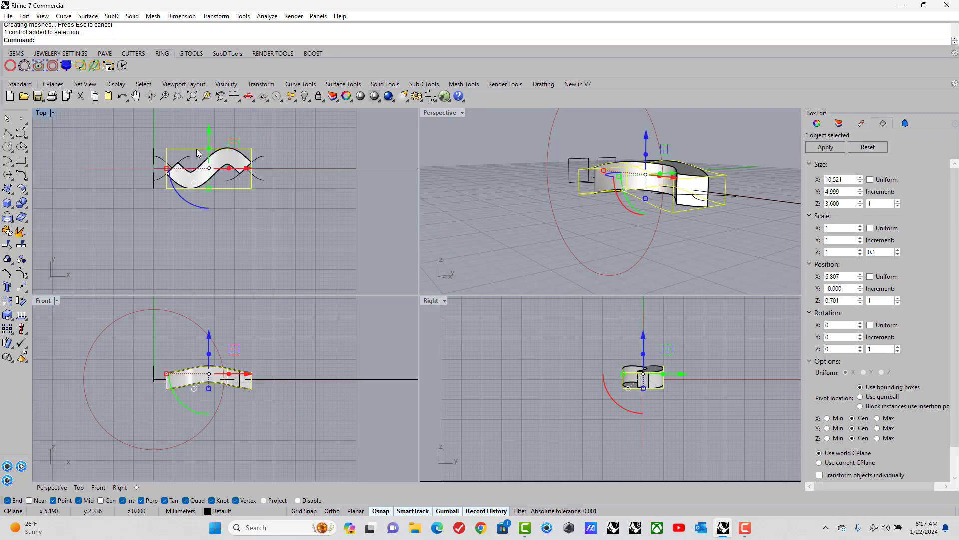
key(Delete)
- Flow the wavy segment from the straight base line onto the red ring circle
double_click(439, 113)
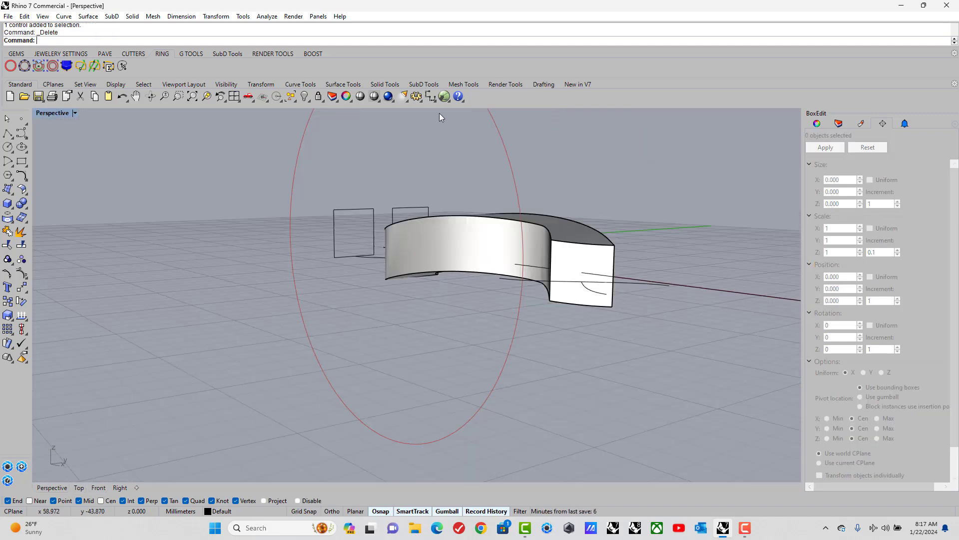
right_drag(445, 142, 473, 273)
click(467, 294)
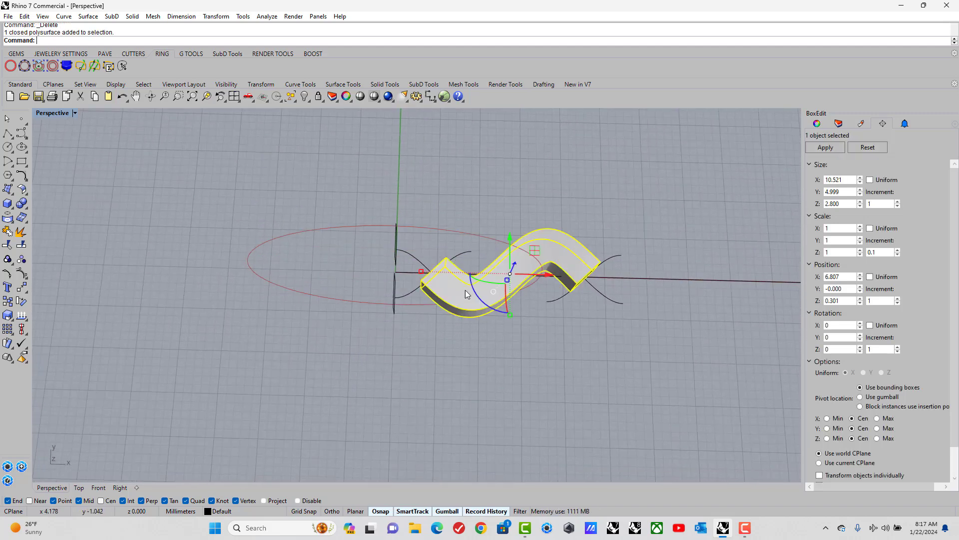
click(216, 16)
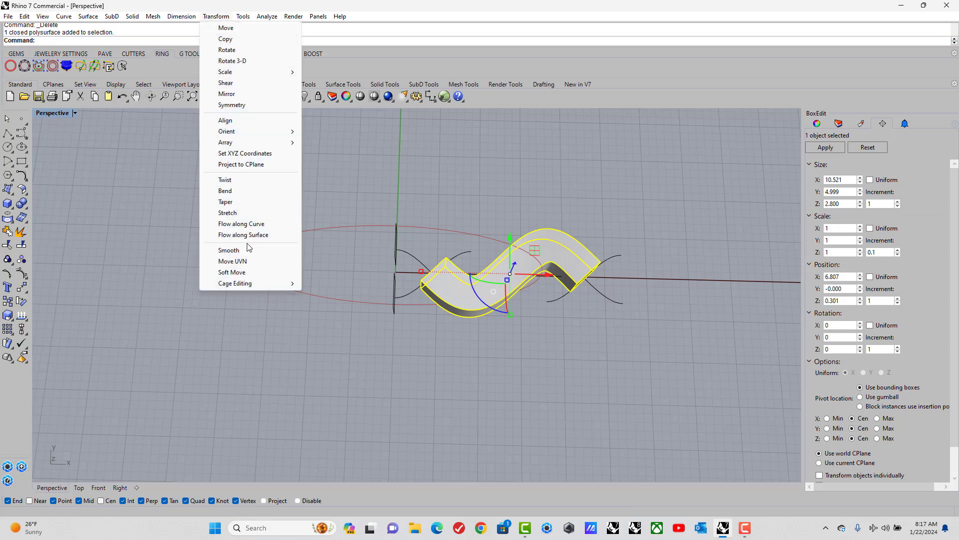
click(244, 225)
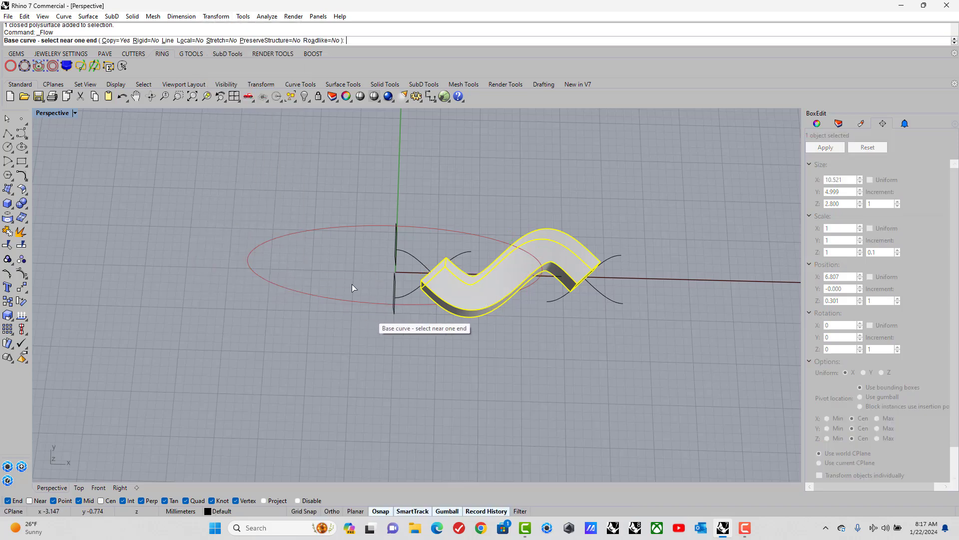
scroll(399, 277, up, 3)
click(393, 268)
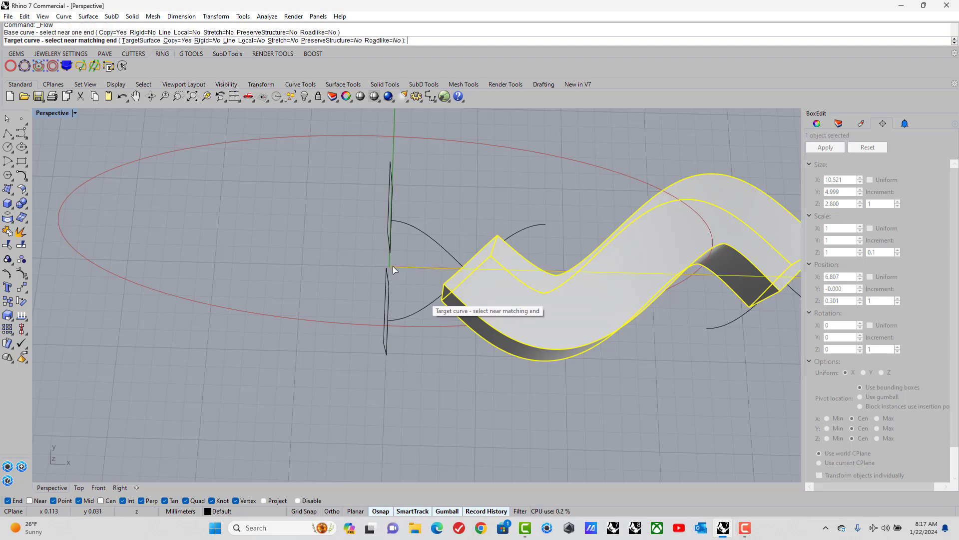
scroll(335, 243, down, 5)
scroll(328, 250, down, 1)
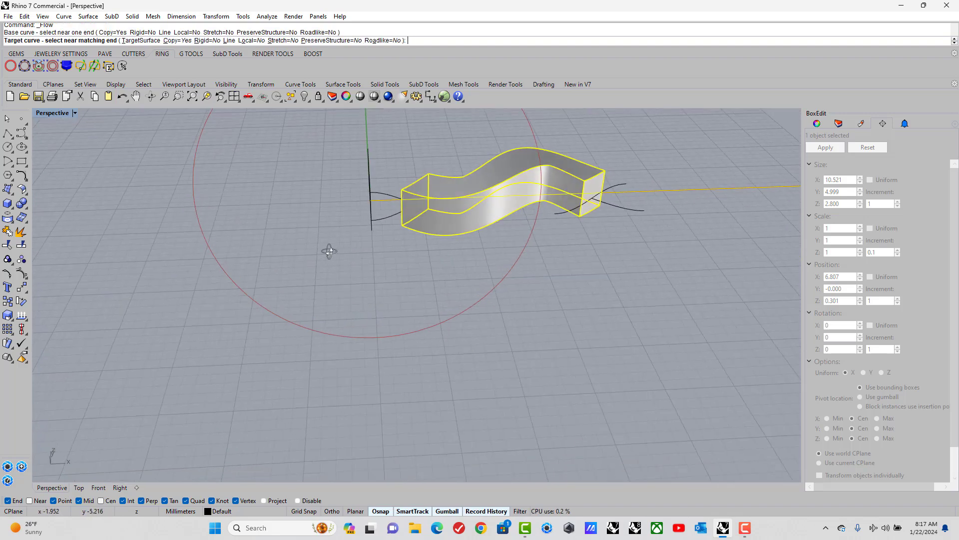
click(326, 333)
right_drag(326, 333, 330, 231)
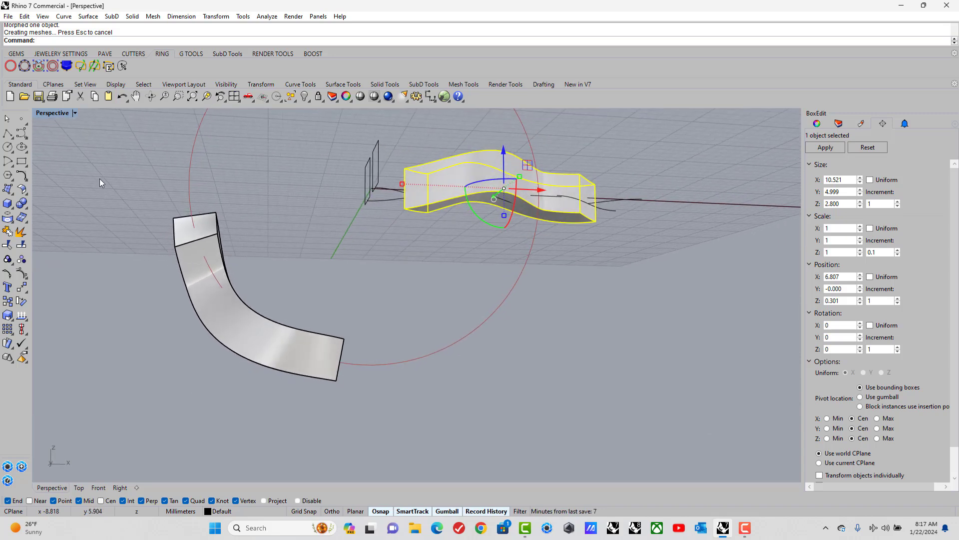
- Isolate the curved flowed copy in the Front view, then show all hidden objects again
double_click(41, 113)
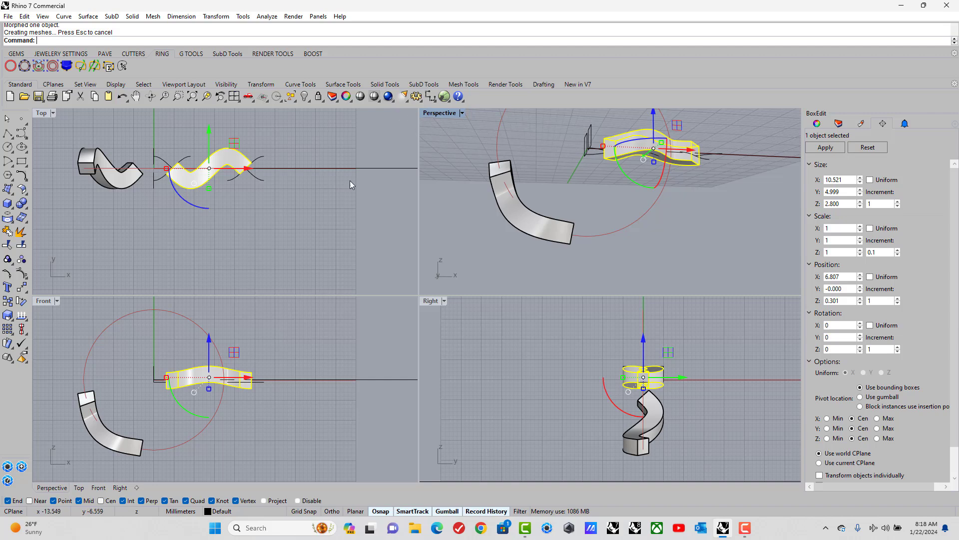
double_click(40, 302)
right_drag(202, 283, 196, 257)
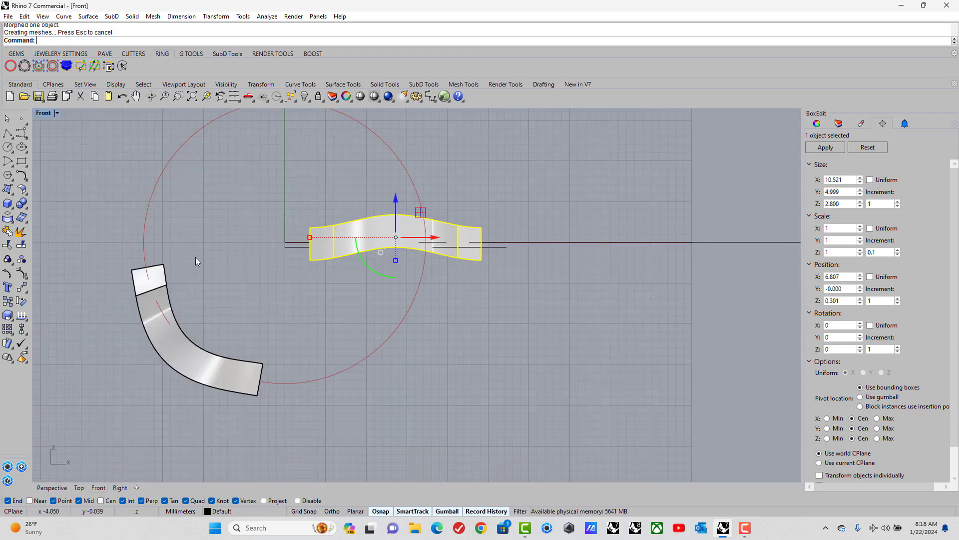
click(146, 307)
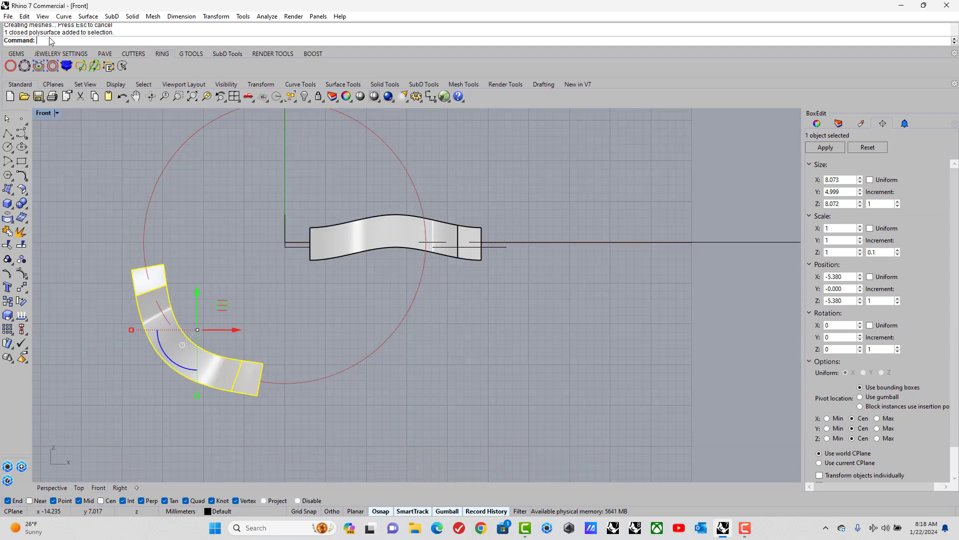
text(isolate)
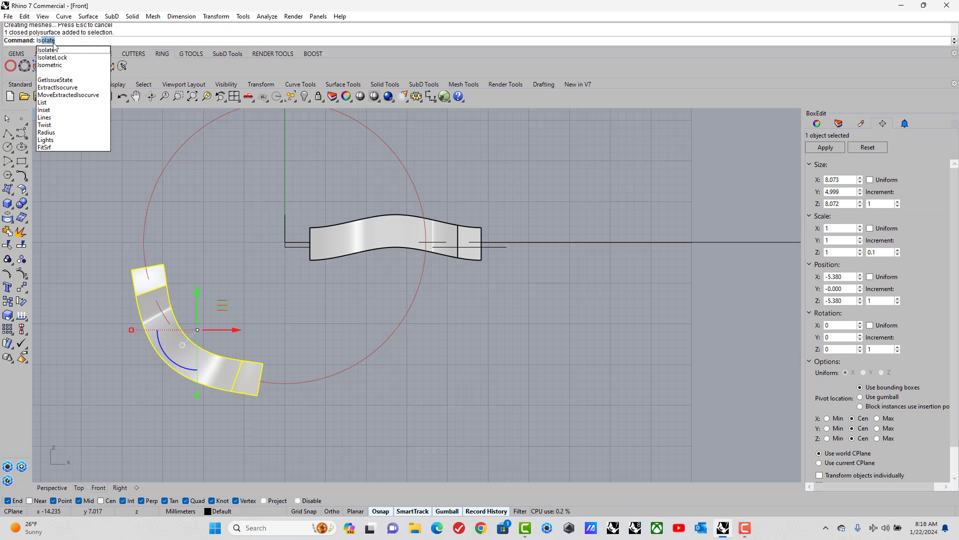
key(Return)
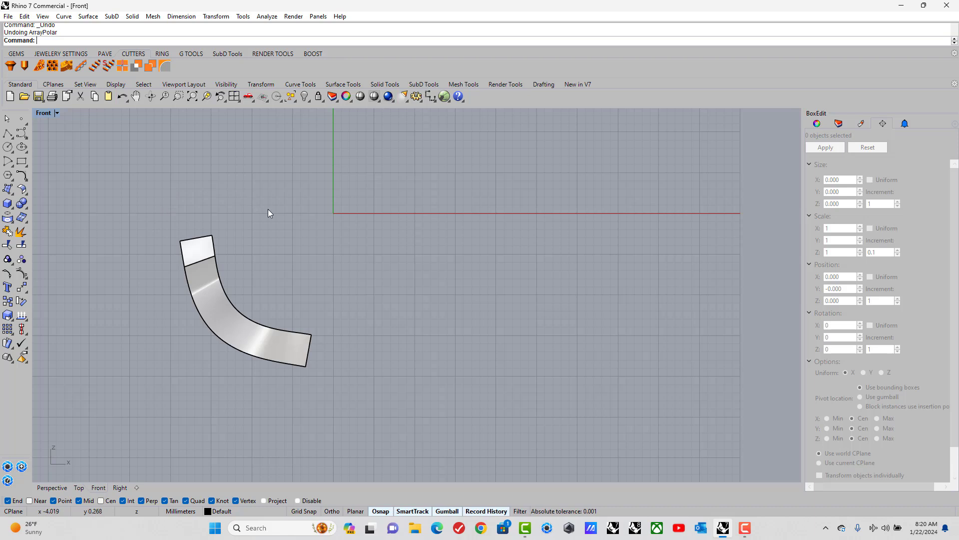
right_click(304, 97)
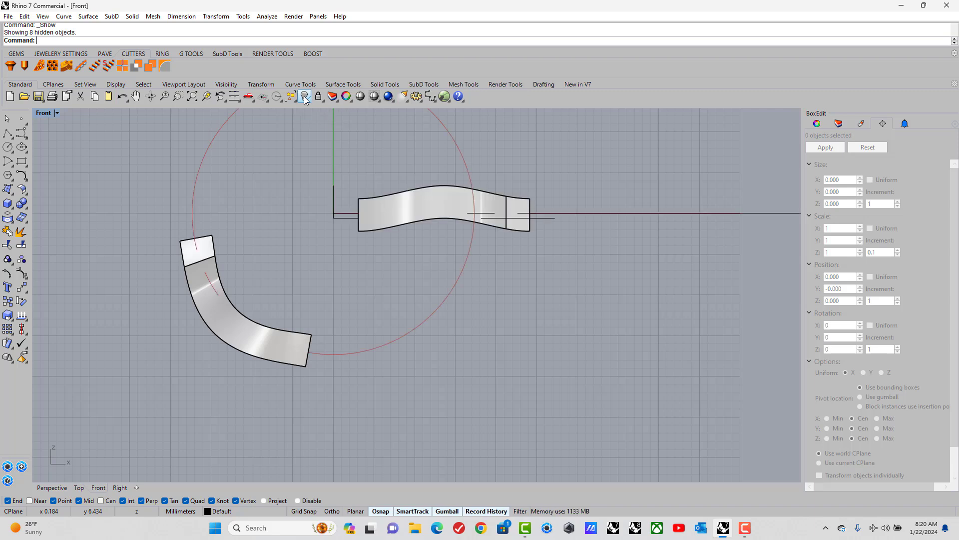
- Wire-cut the curved band with the red circle and delete the inner cut-off strip
click(223, 320)
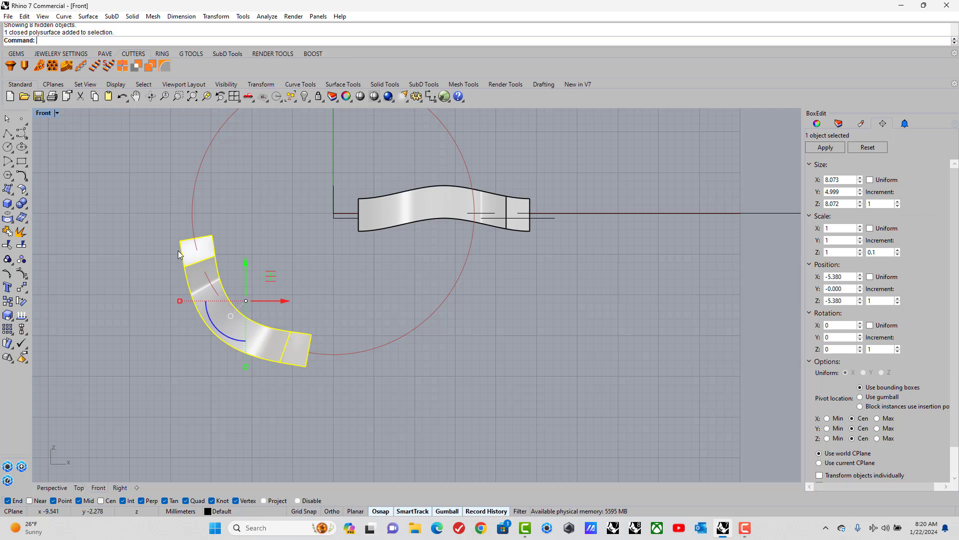
text(WC)
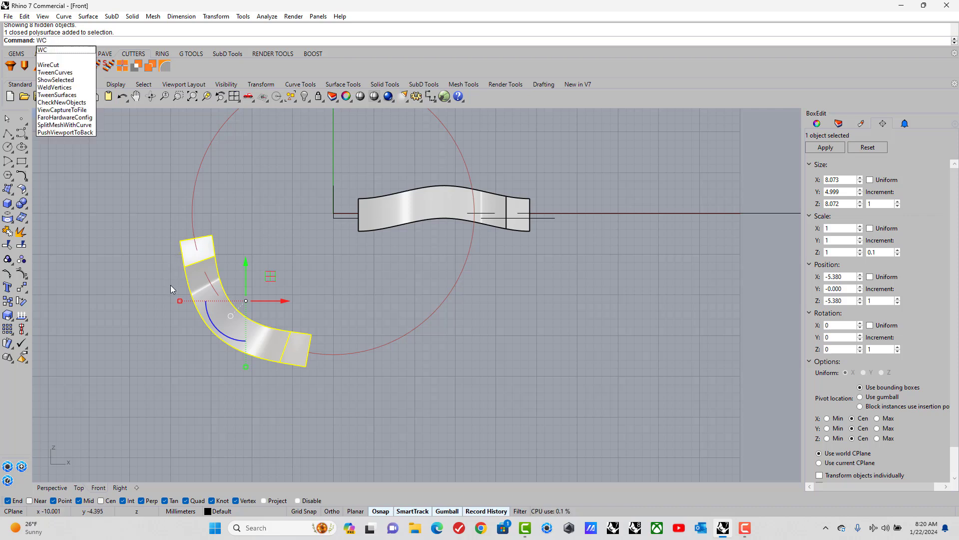
key(Return)
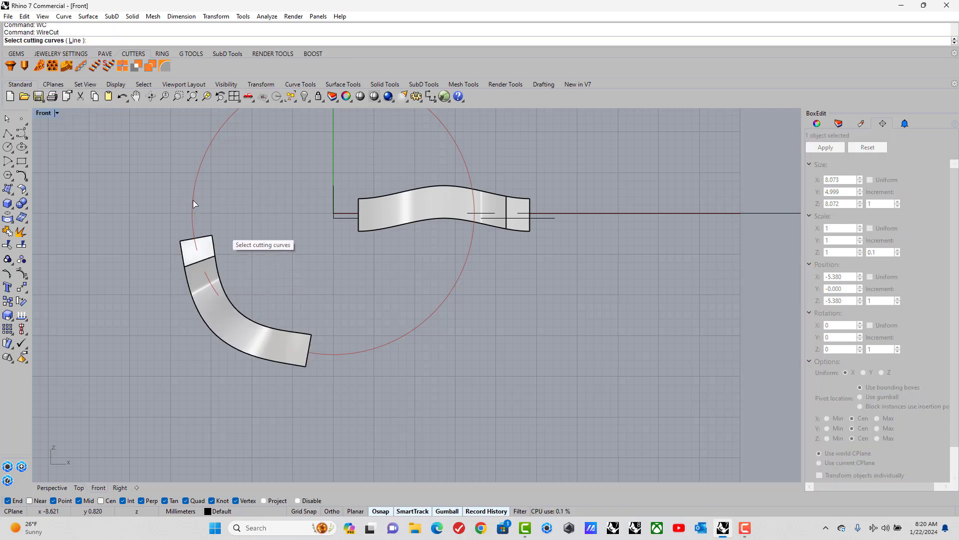
click(193, 201)
key(Return)
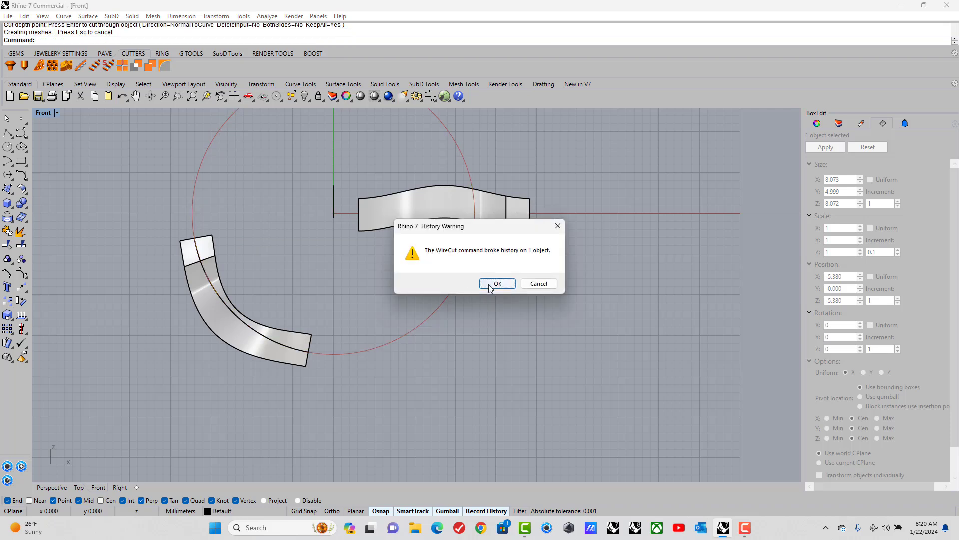
click(491, 286)
click(211, 253)
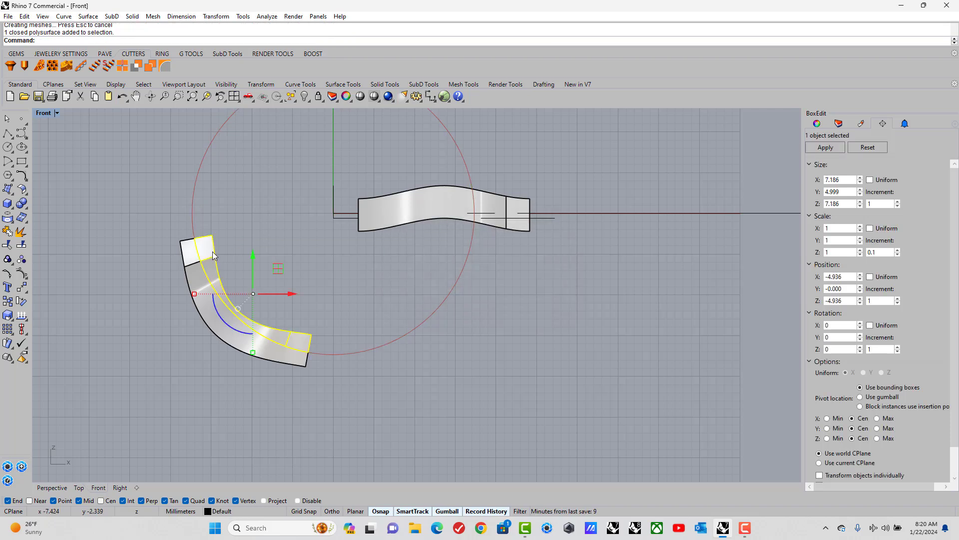
key(Delete)
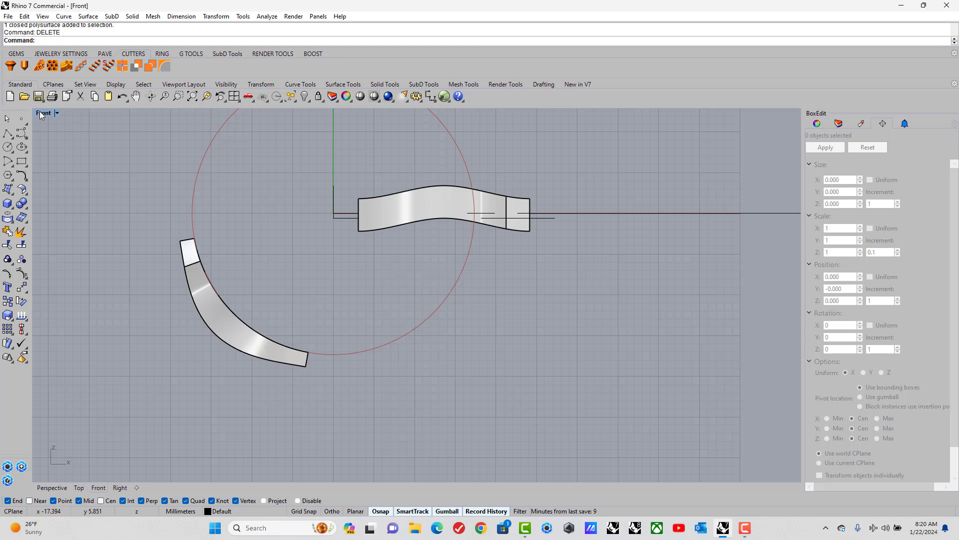
- Hide the straight band and its five curves
click(202, 296)
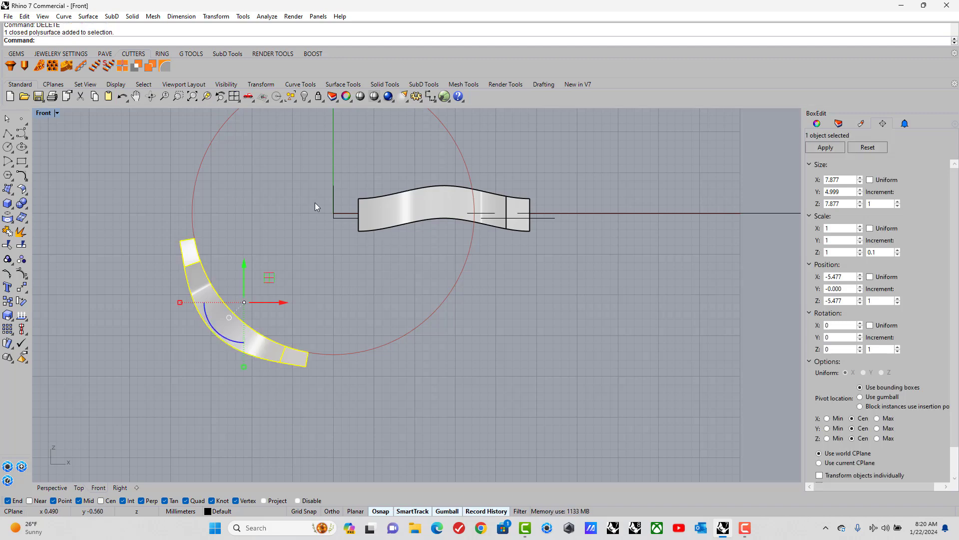
drag(296, 170, 570, 280)
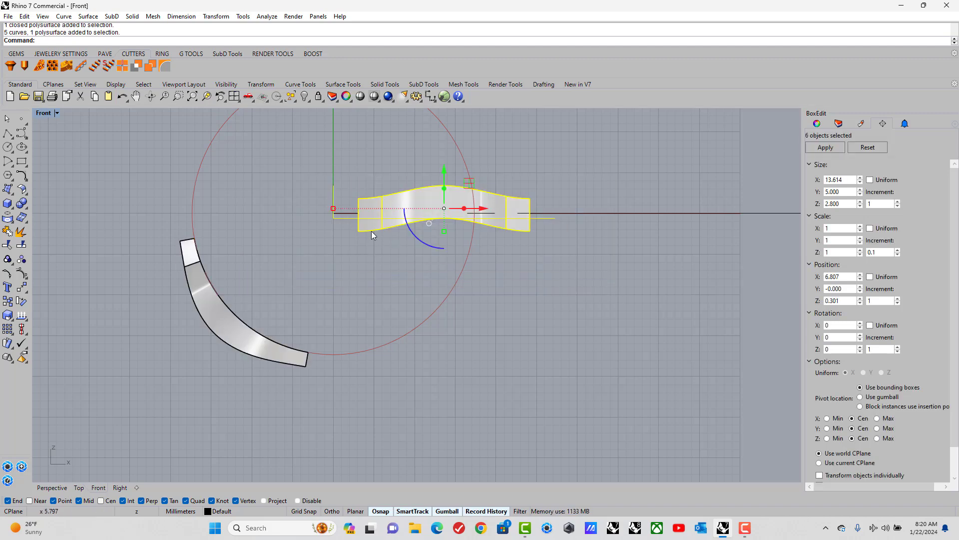
click(305, 98)
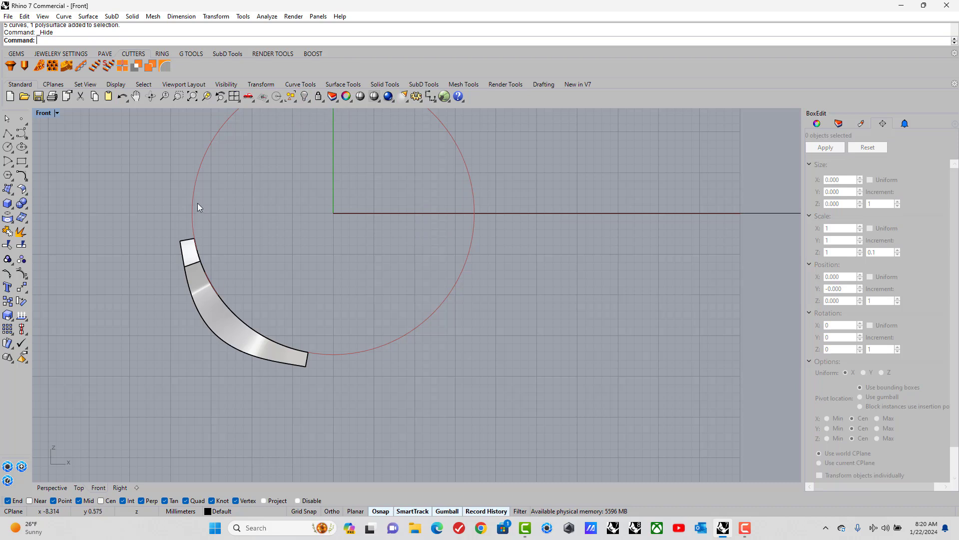
- Polar-array the trimmed piece around the origin: 12 items over 360 degrees
click(185, 267)
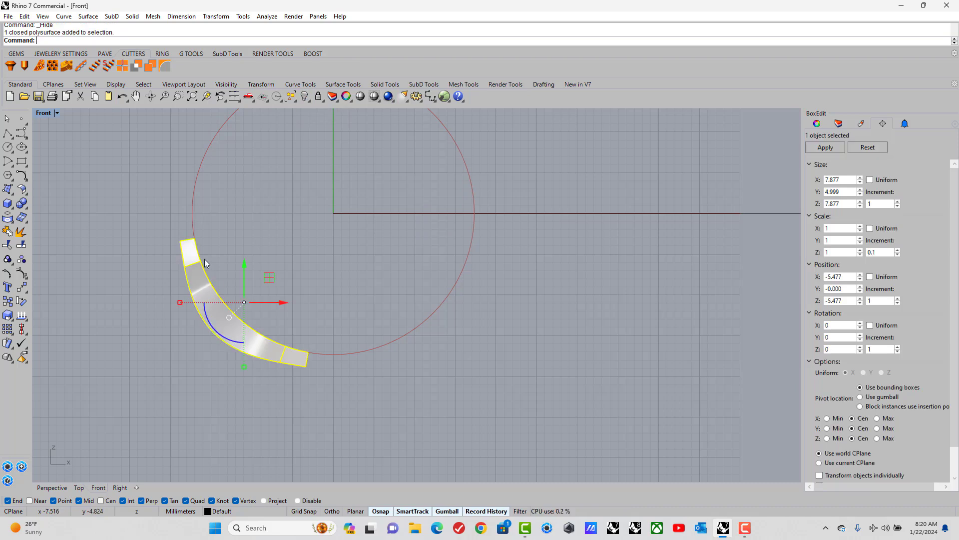
click(220, 18)
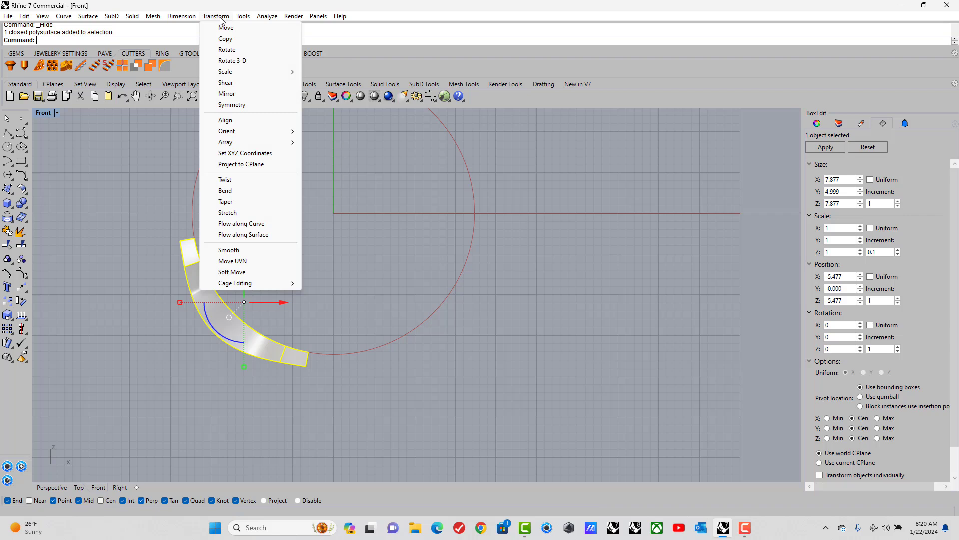
mouse_move(257, 143)
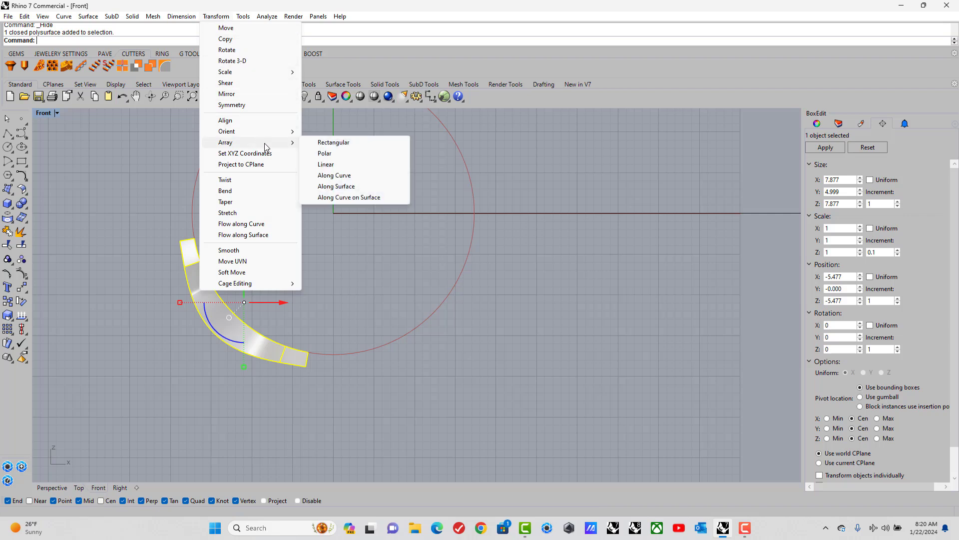
click(338, 154)
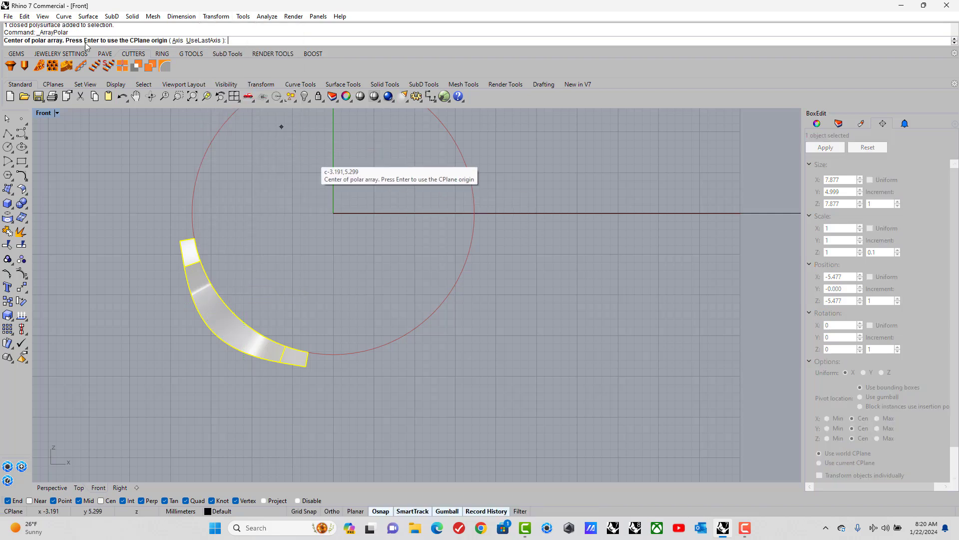
text(0)
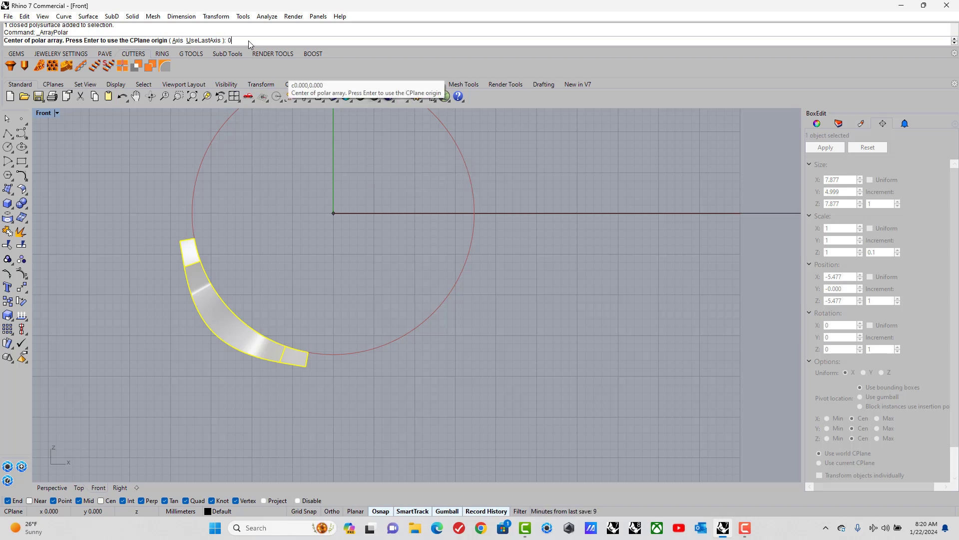
key(Return)
text(12)
key(Return)
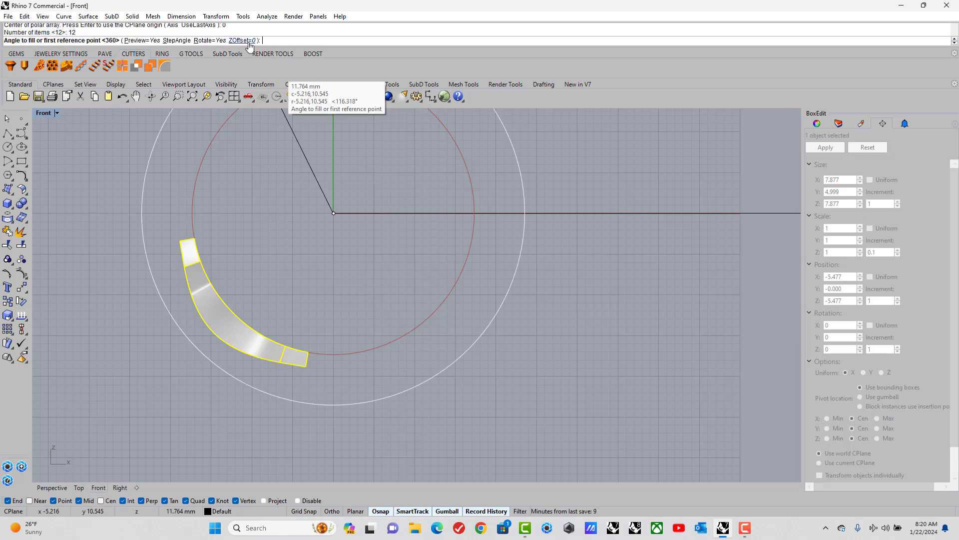
key(Return)
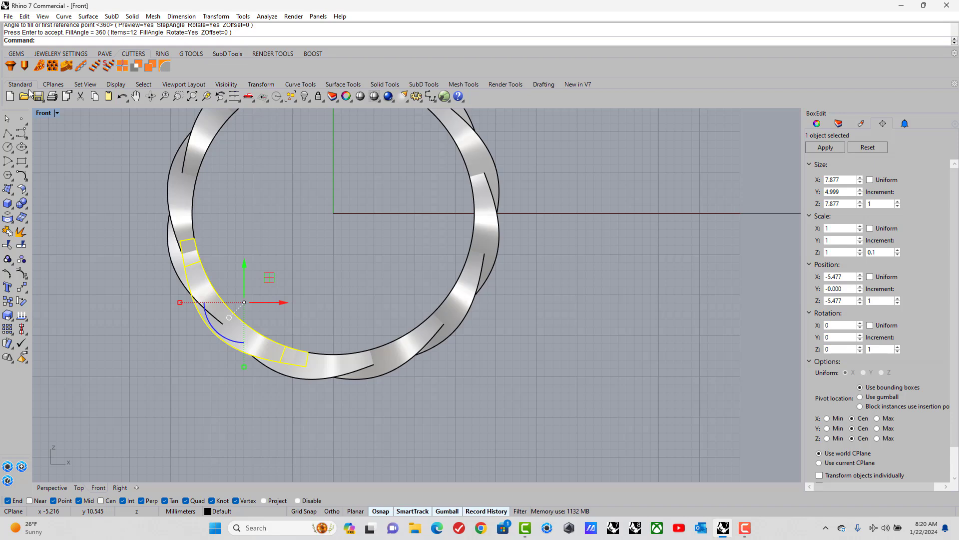
- Maximize Perspective and orbit to view the finished ring from the side
key(ctrl+m)
double_click(431, 113)
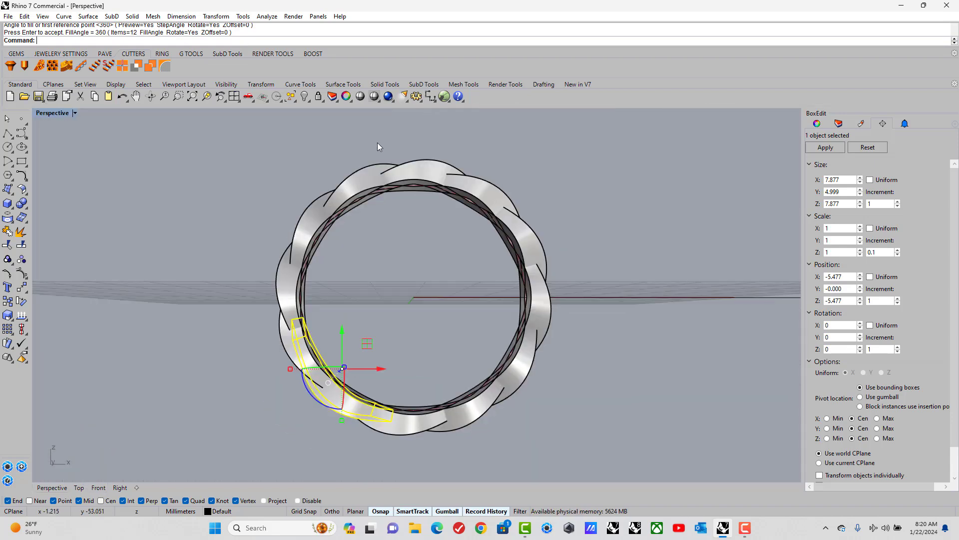
click(244, 175)
right_drag(244, 175, 471, 234)
scroll(500, 240, up, 5)
- Hide the red guide circle with the H command
click(524, 244)
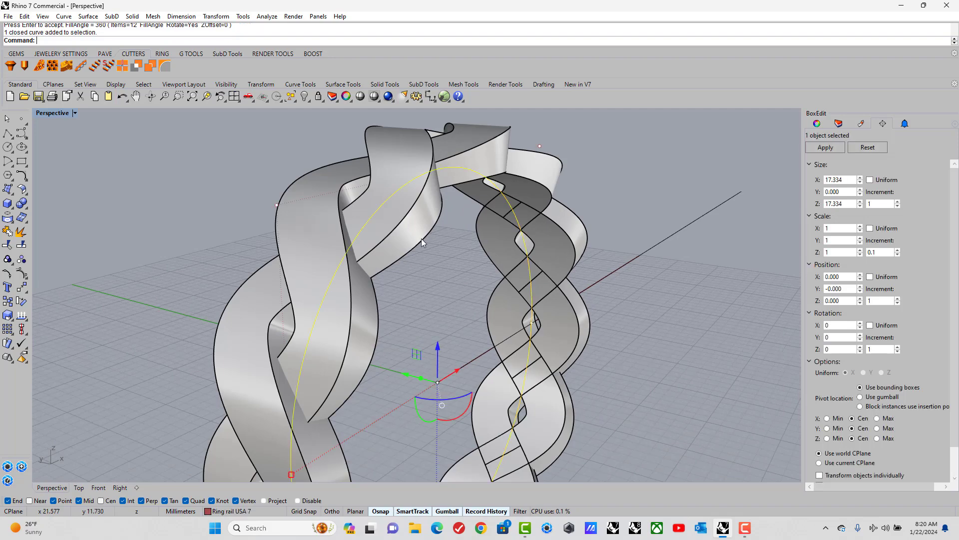
text(h)
key(Return)
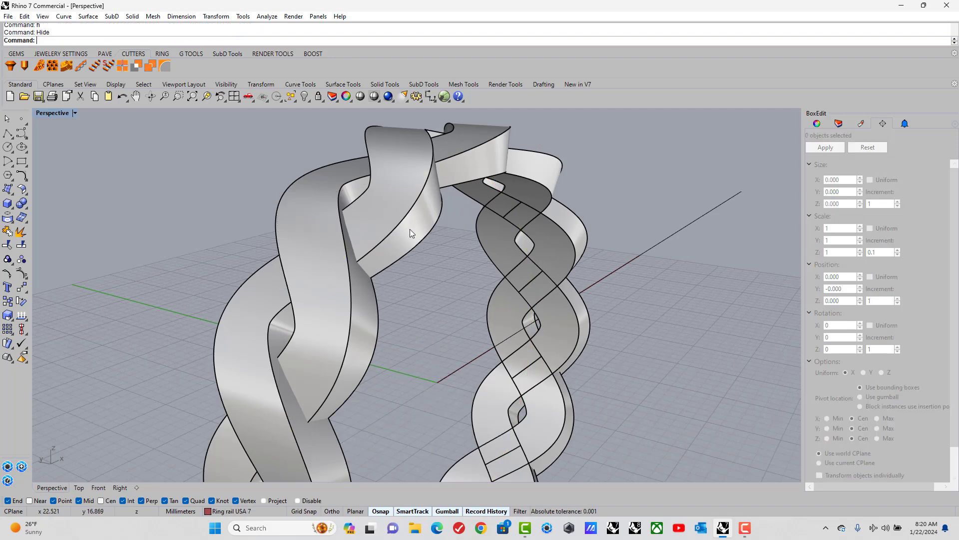
- Boolean-union all 12 braided ring pieces into one solid, accepting the history warning
scroll(409, 229, down, 5)
right_drag(406, 218, 436, 245)
scroll(436, 245, down, 3)
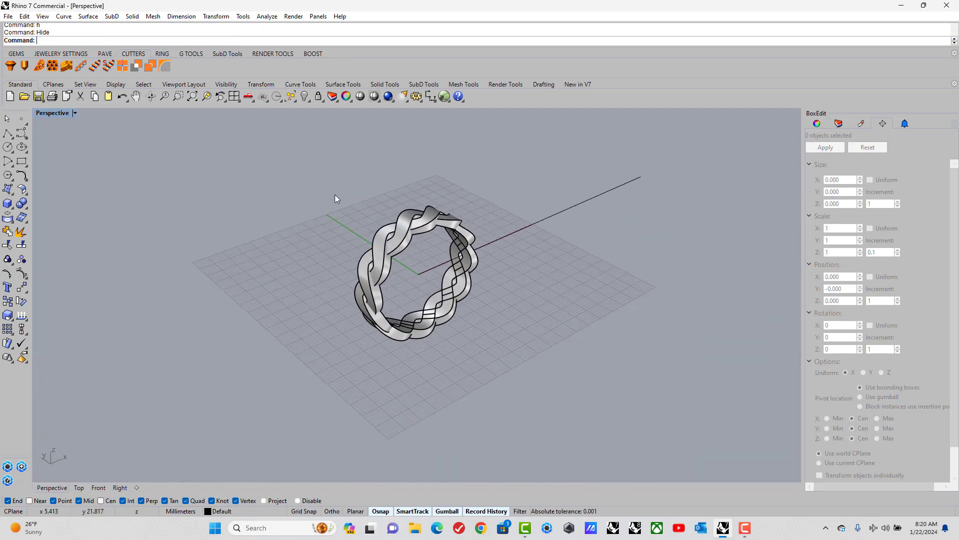
drag(317, 182, 543, 373)
click(21, 204)
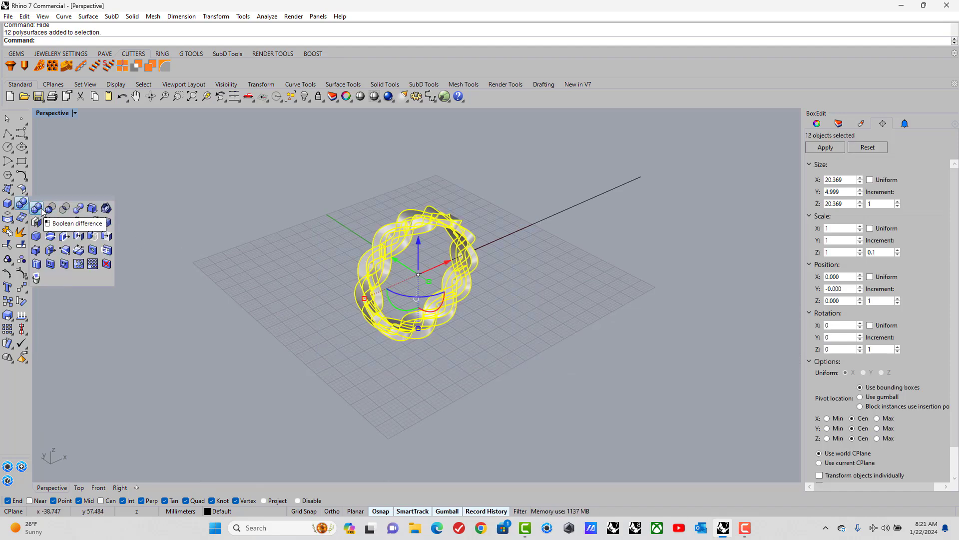
click(50, 209)
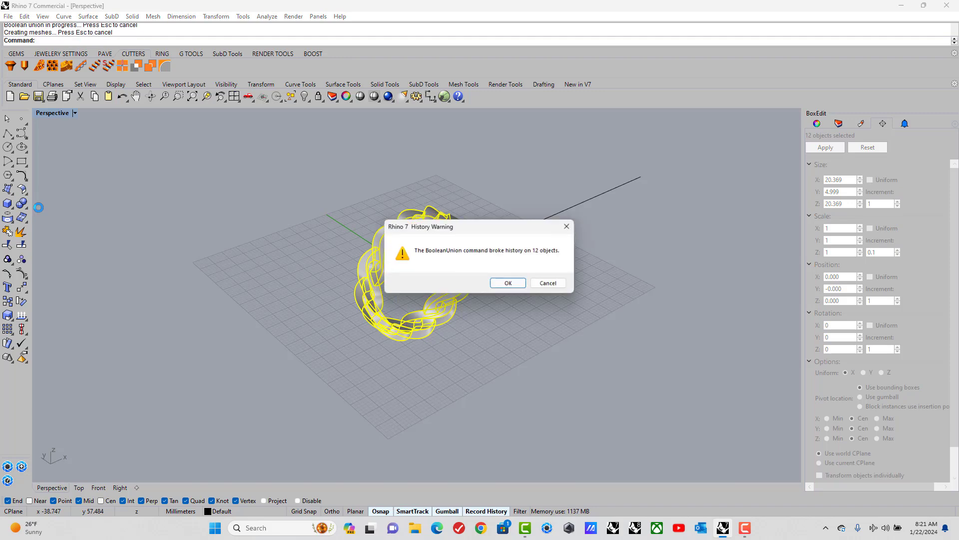
click(507, 282)
key(Escape)
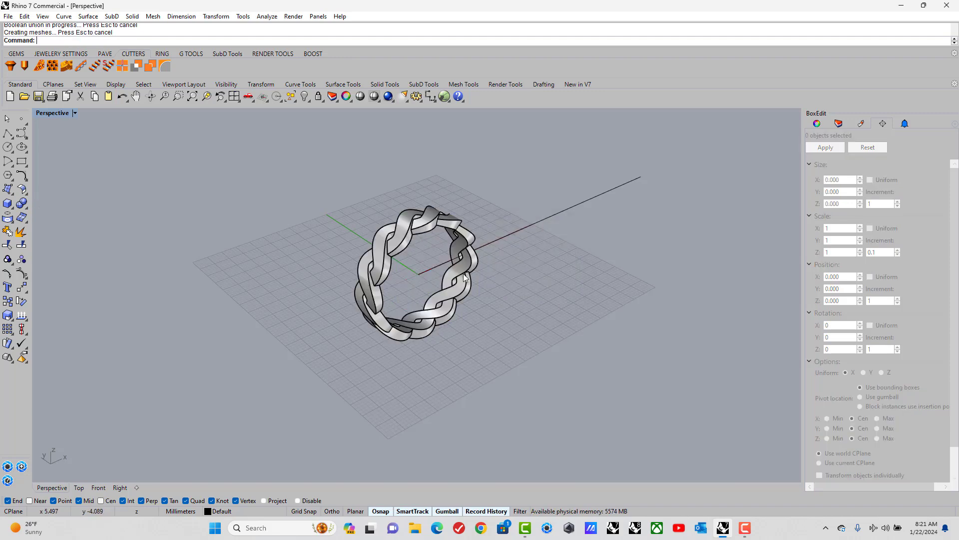
scroll(453, 263, up, 6)
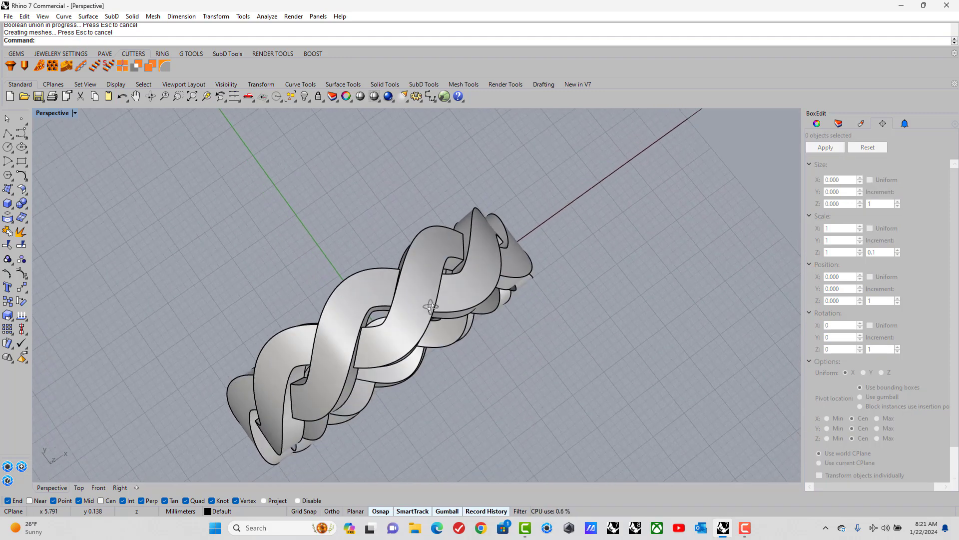